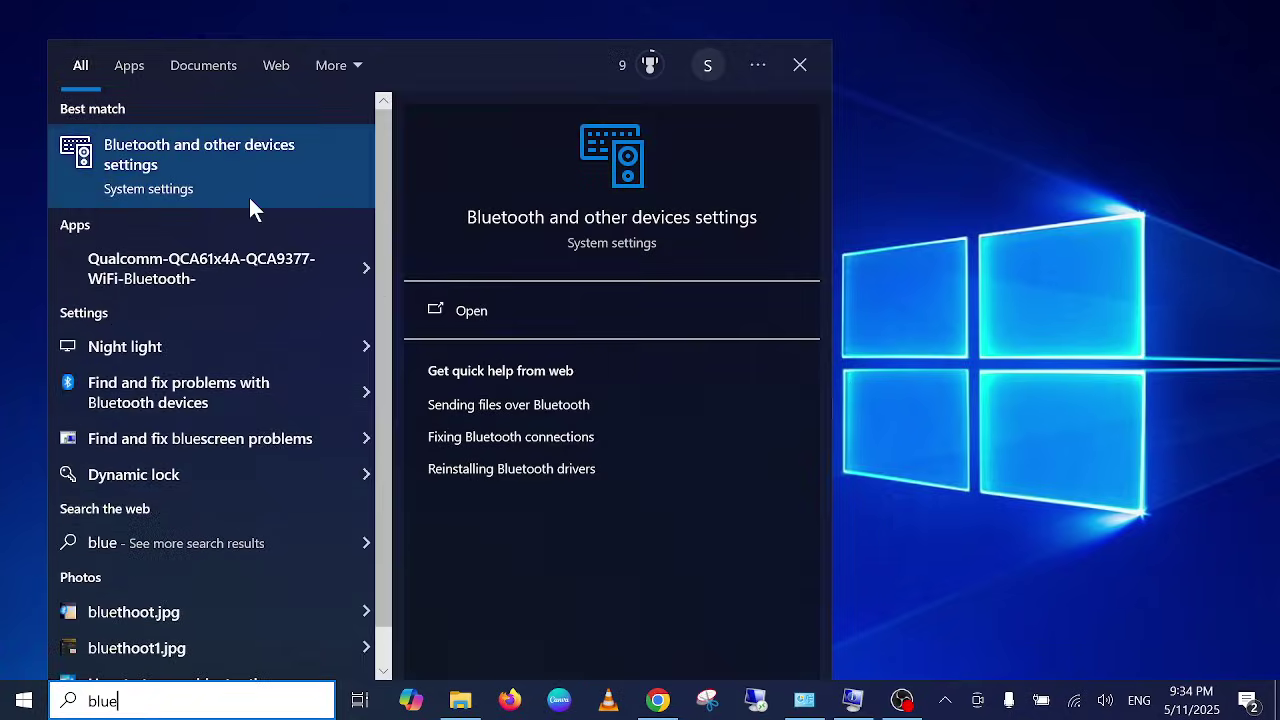
From Bluetooth & other devices, try adding a Bluetooth device and dismiss the Couldn't connect error
left_click(231, 181)
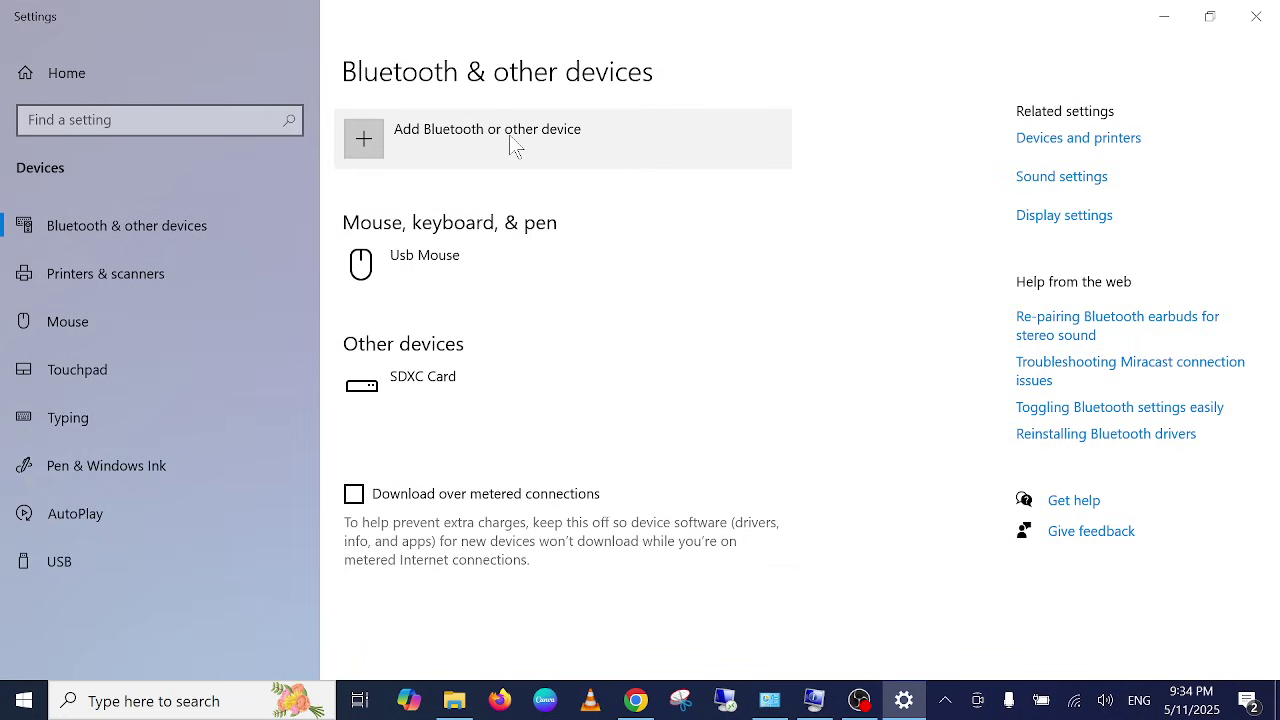
left_click(510, 137)
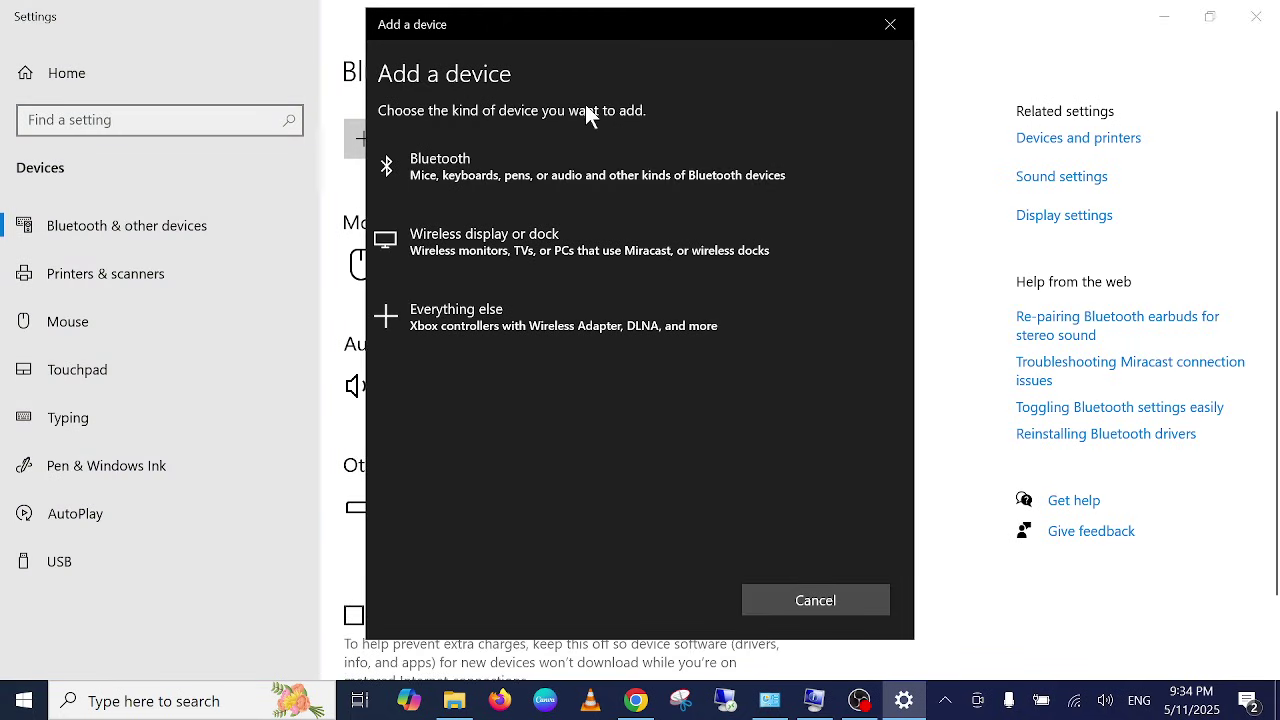
left_click(490, 165)
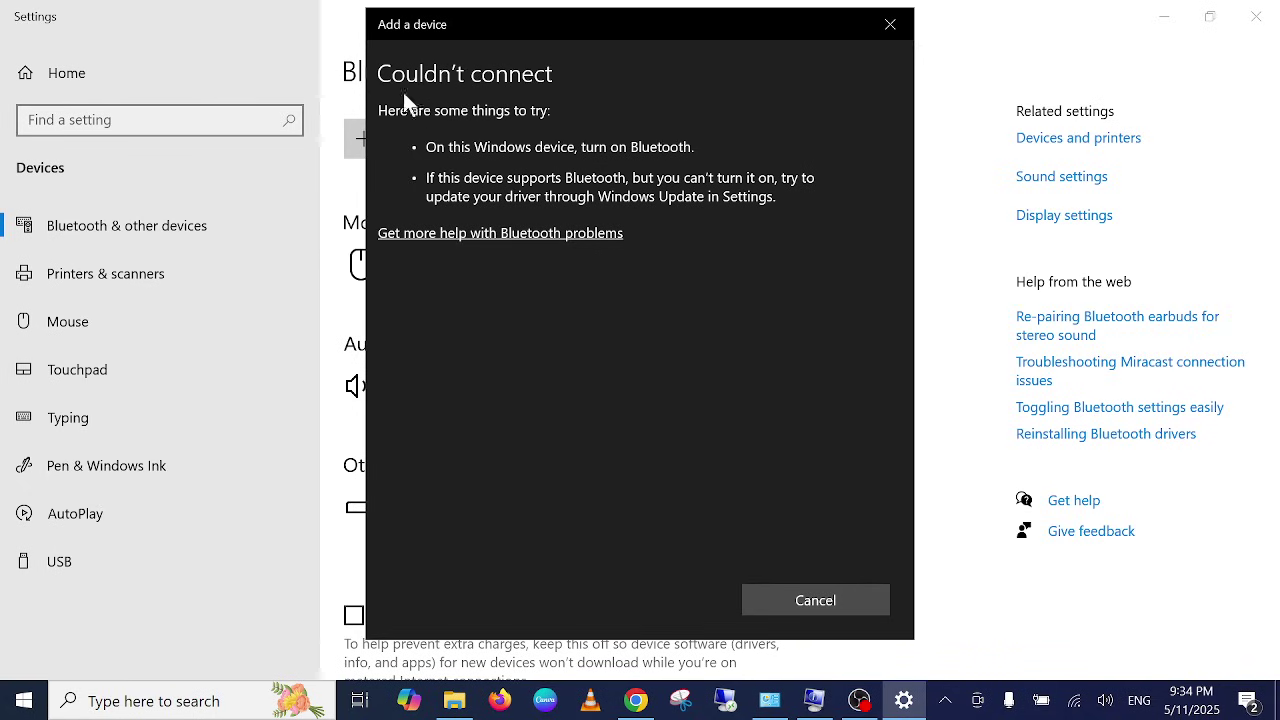
left_click(884, 32)
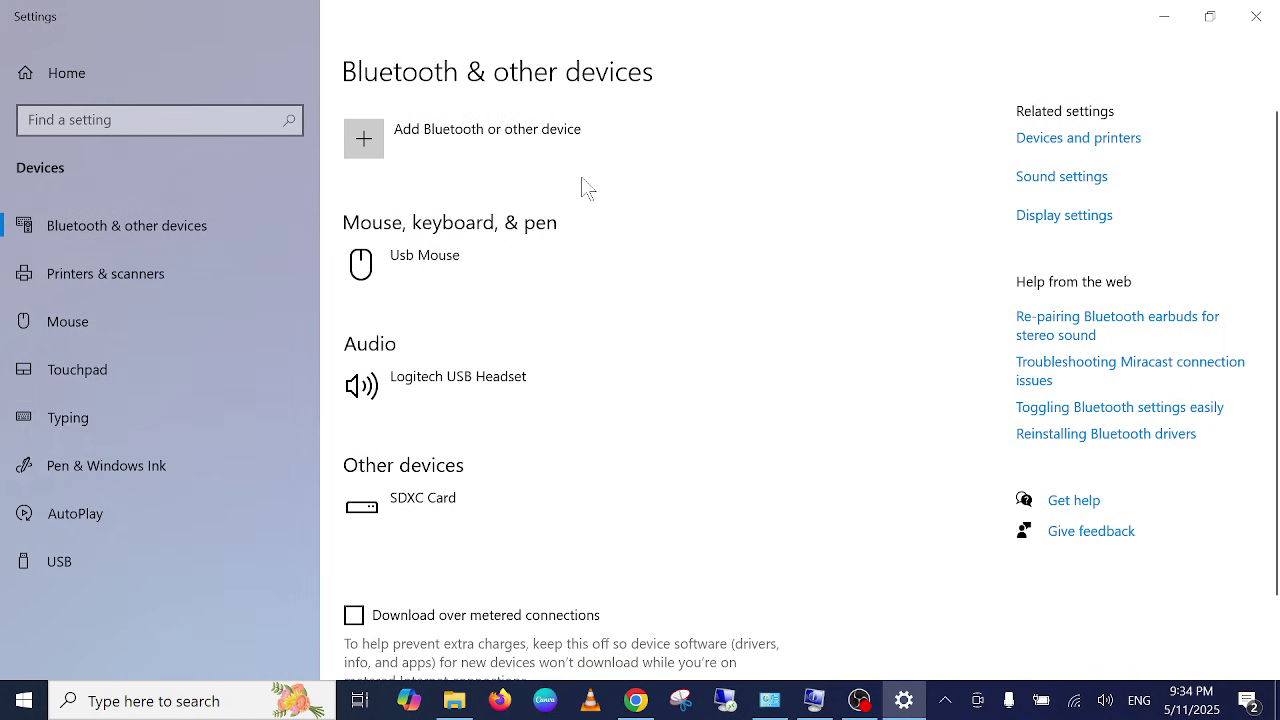
scroll(486, 325, "down", 1)
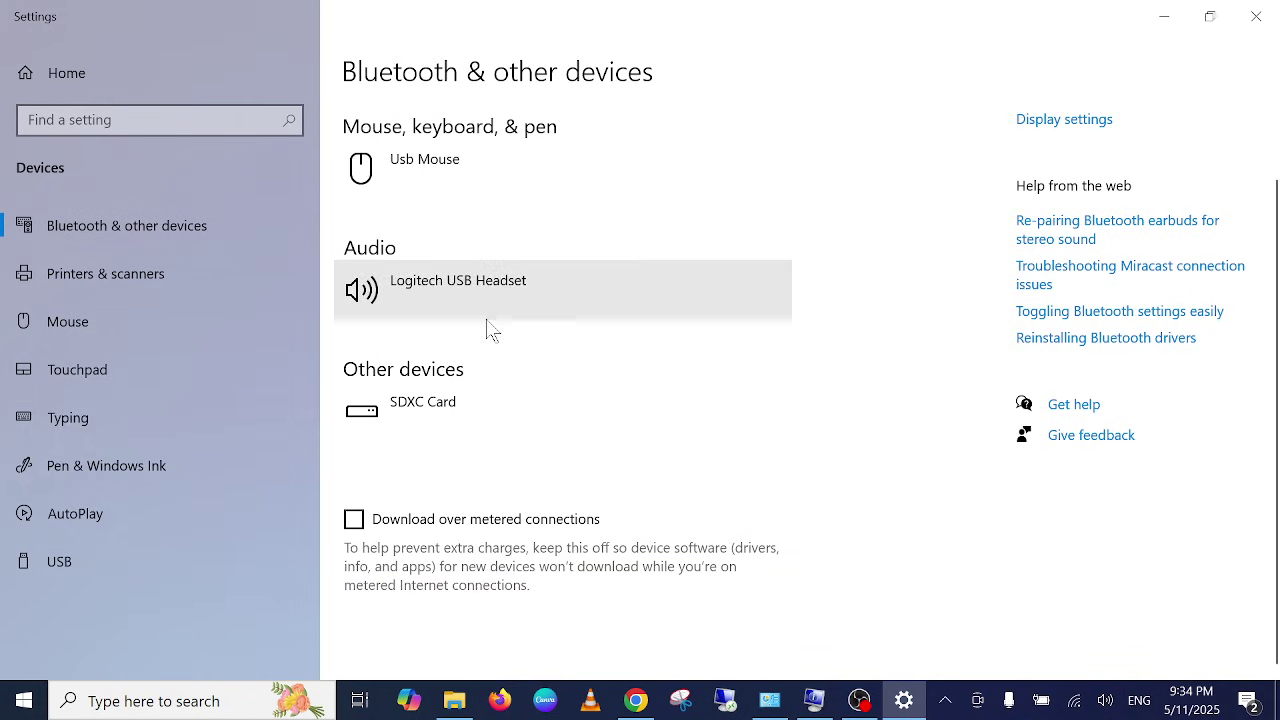
scroll(484, 330, "up", 1)
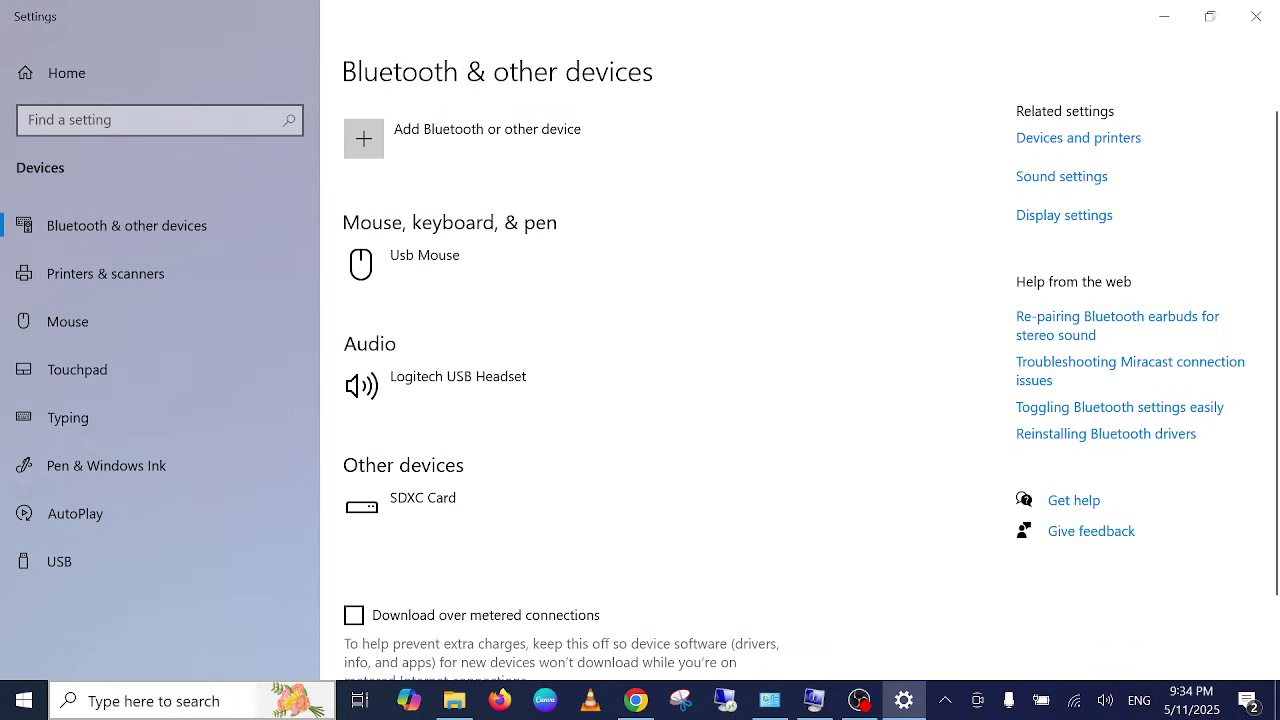
Search 'troub' and open the Troubleshoot settings
left_click(190, 705)
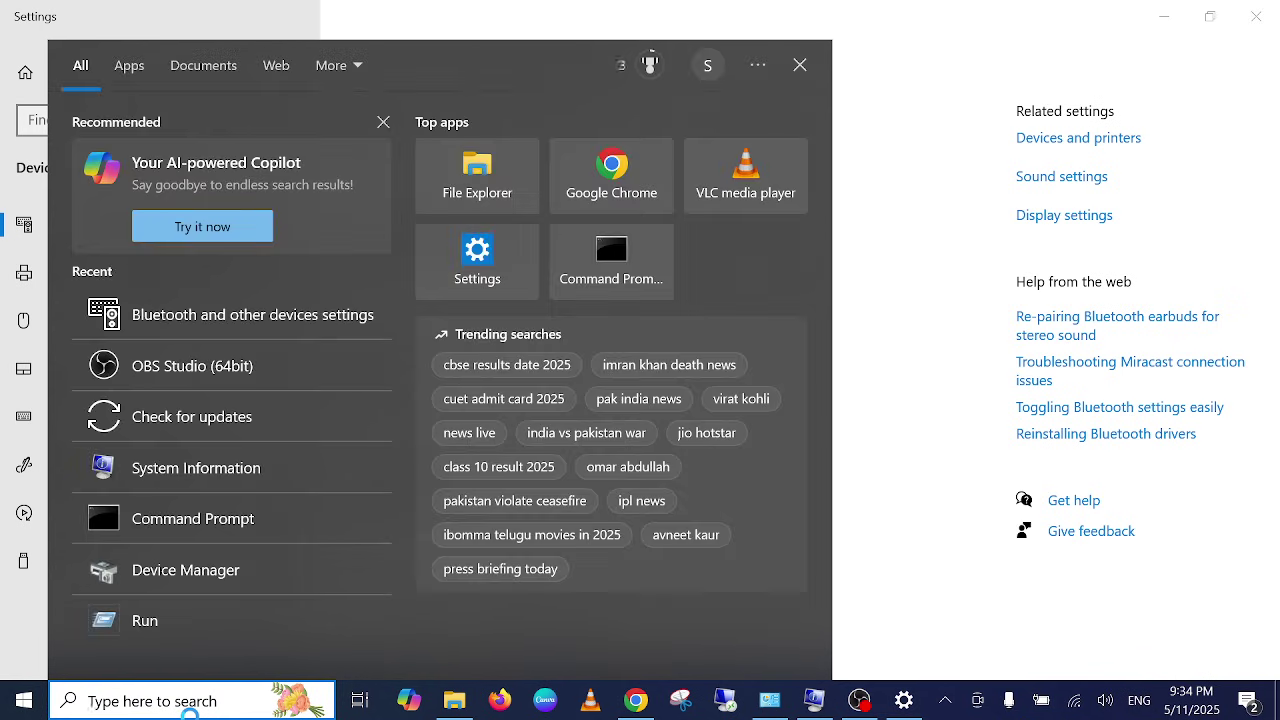
type("roub")
key("BackSpace")
key("BackSpace")
key("BackSpace")
key("BackSpace")
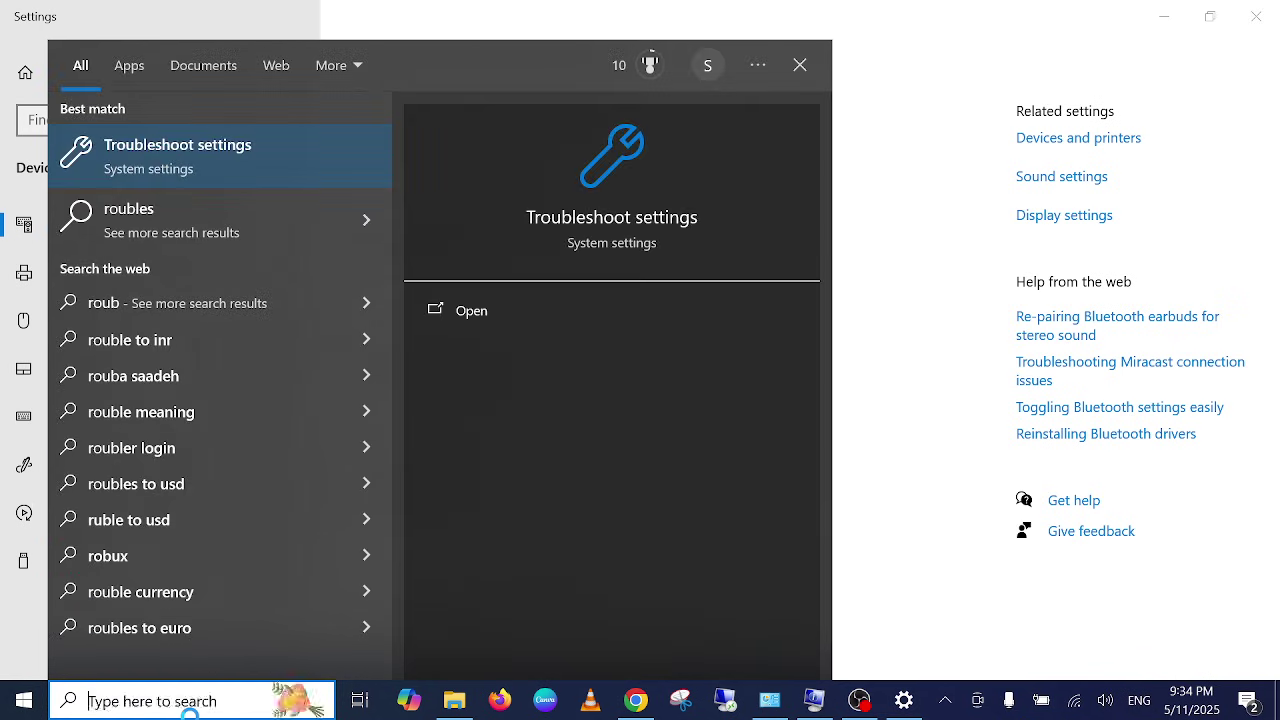
type("troub")
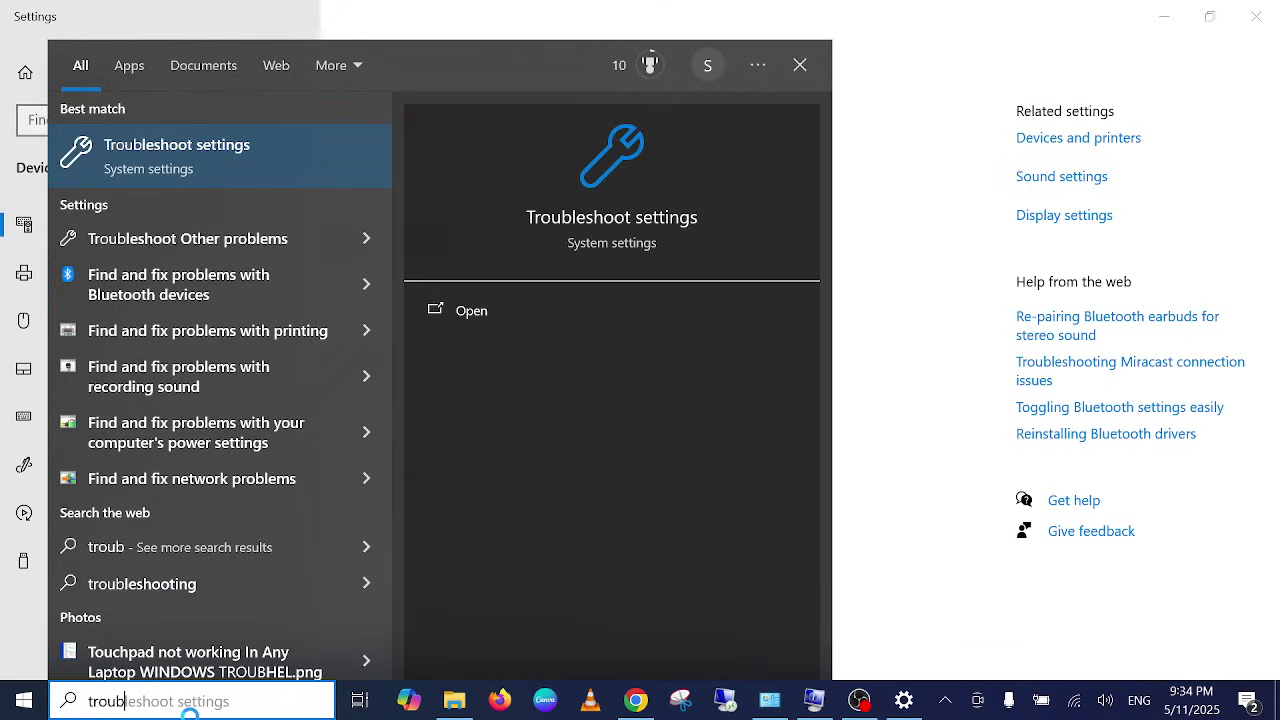
left_click(229, 155)
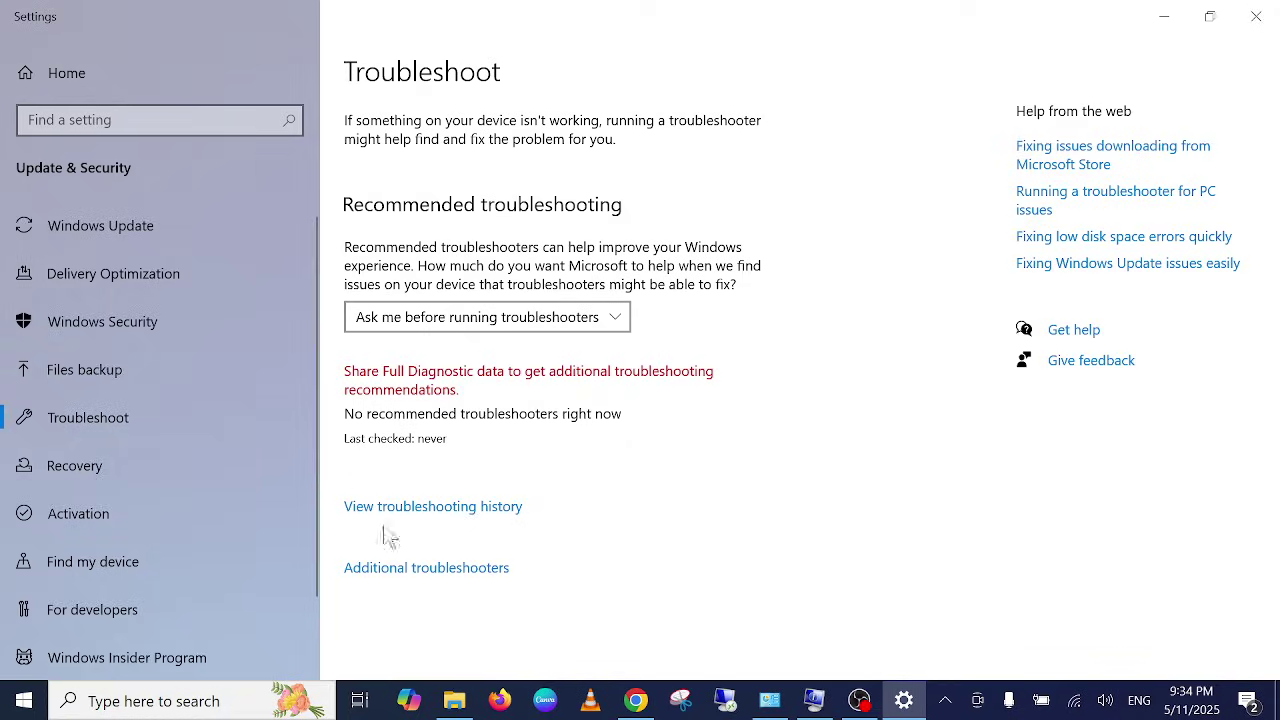
Run the Bluetooth troubleshooter from Additional troubleshooters and close it after the no-Bluetooth report
left_click(415, 570)
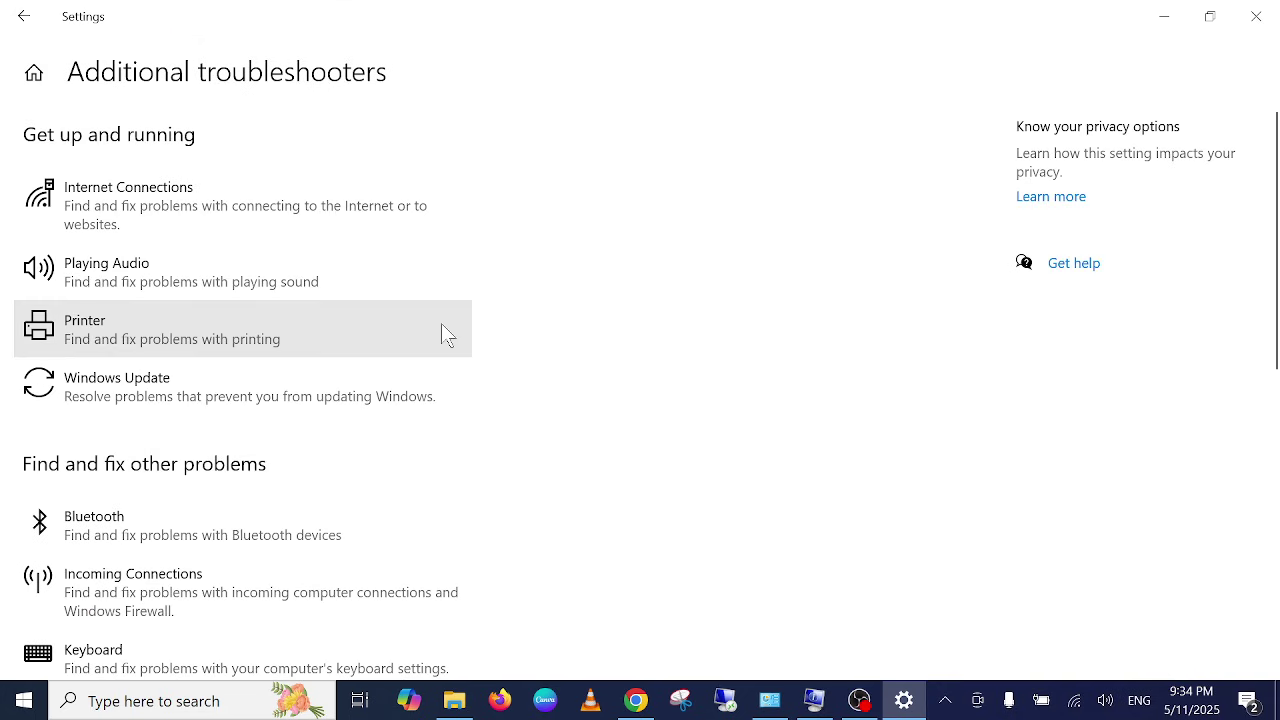
scroll(443, 333, "down", 2)
left_click(197, 457)
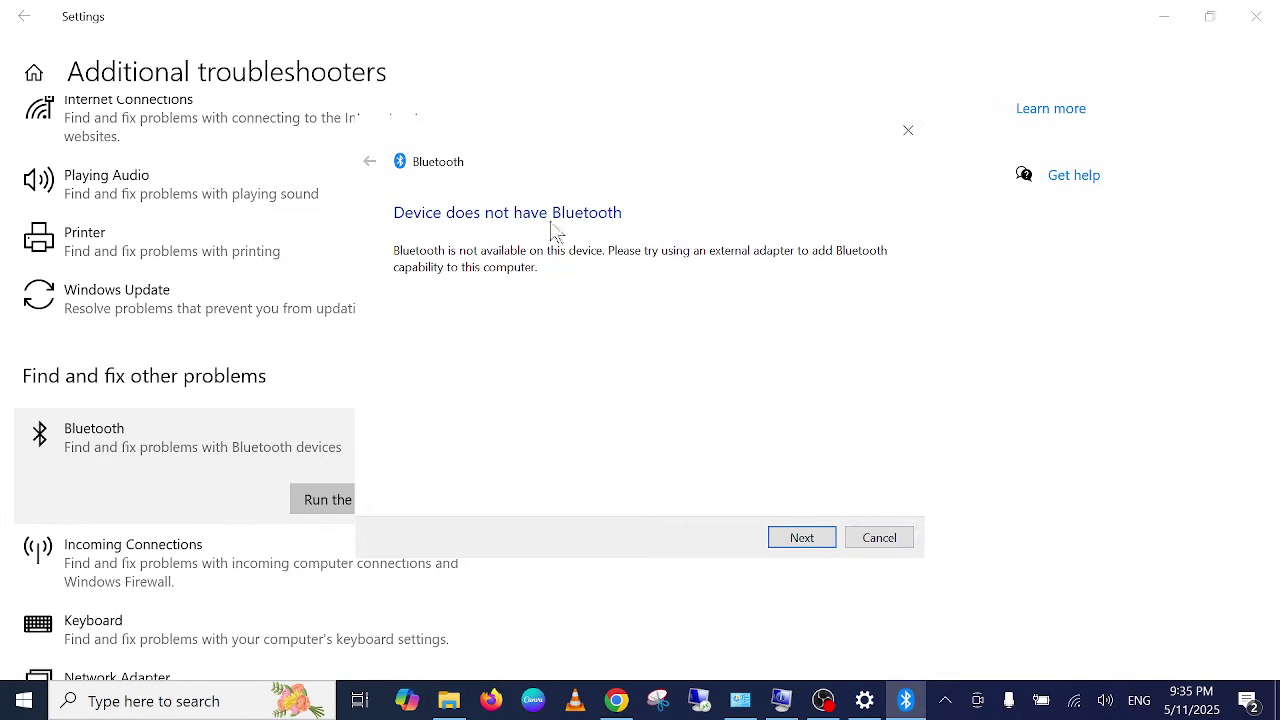
left_click(795, 542)
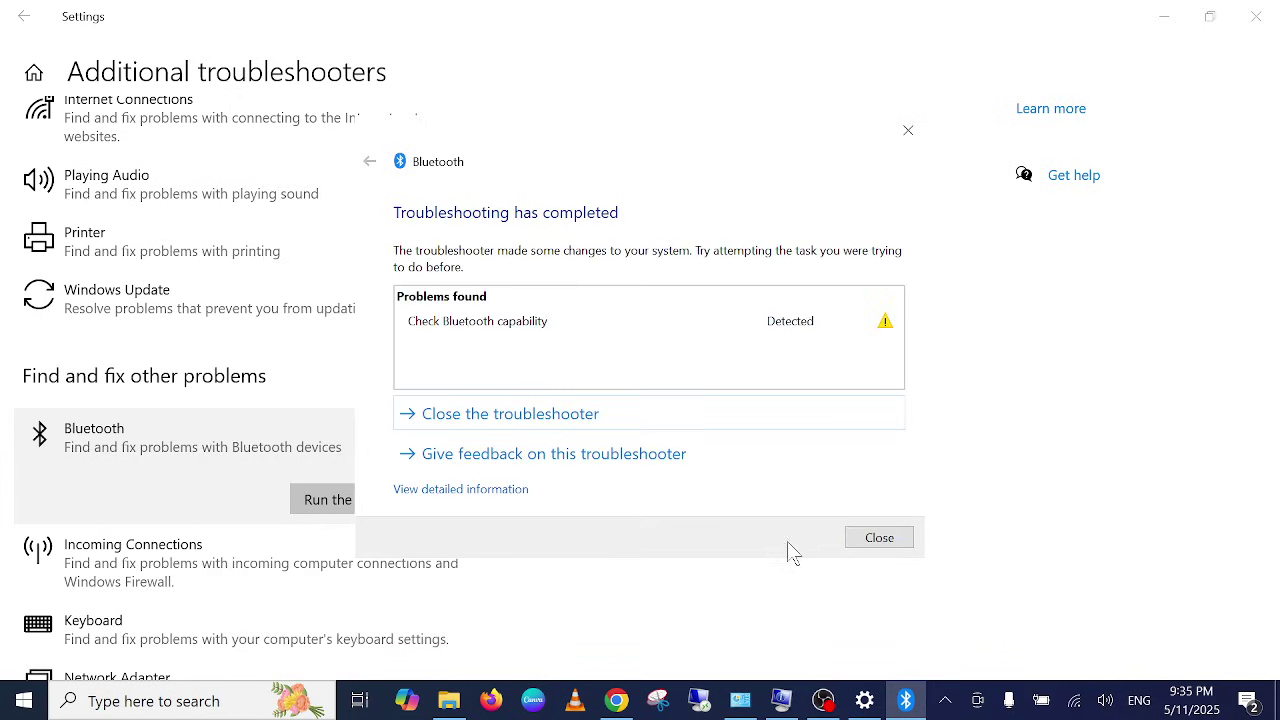
left_click(877, 543)
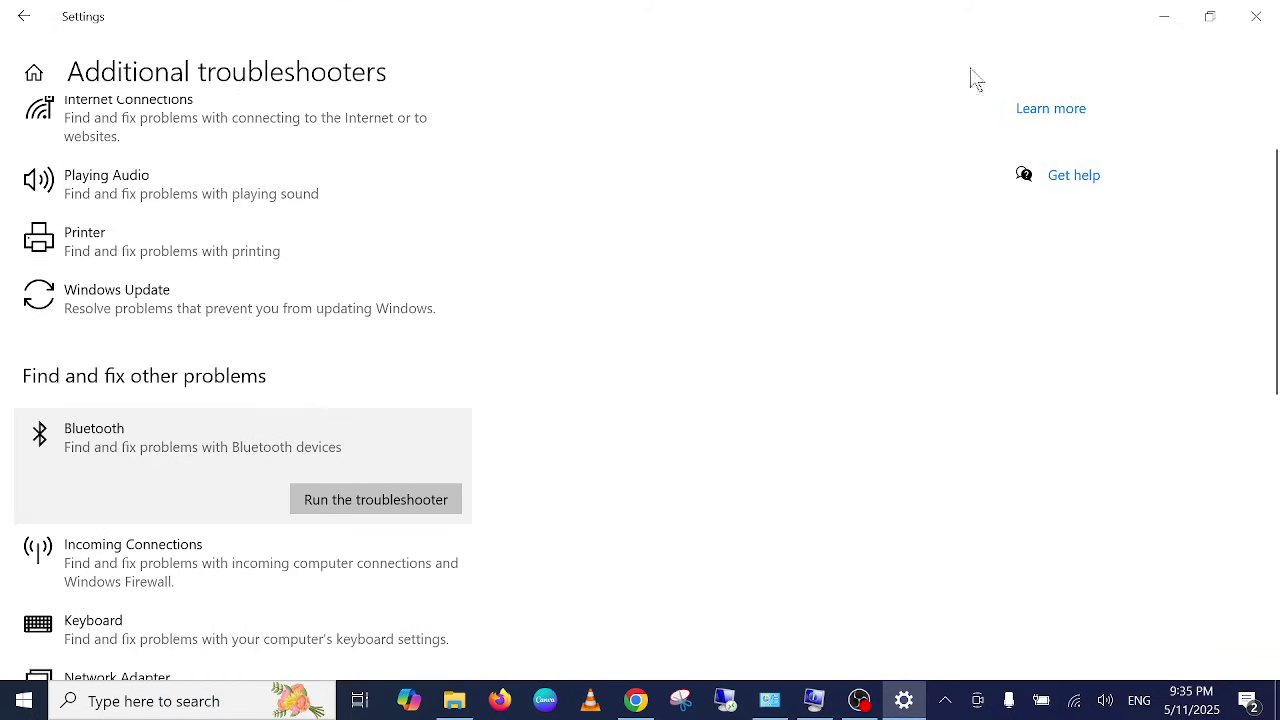
Close Settings and launch Services as administrator
left_click(1247, 41)
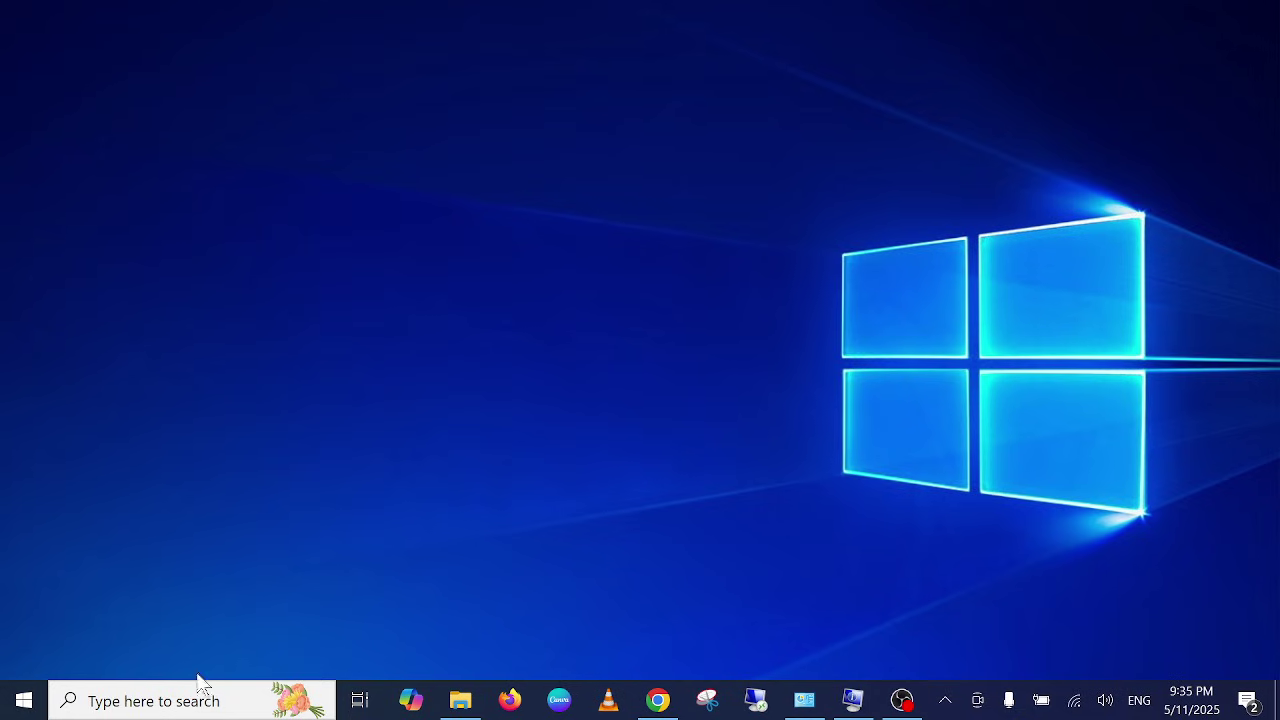
left_click(152, 702)
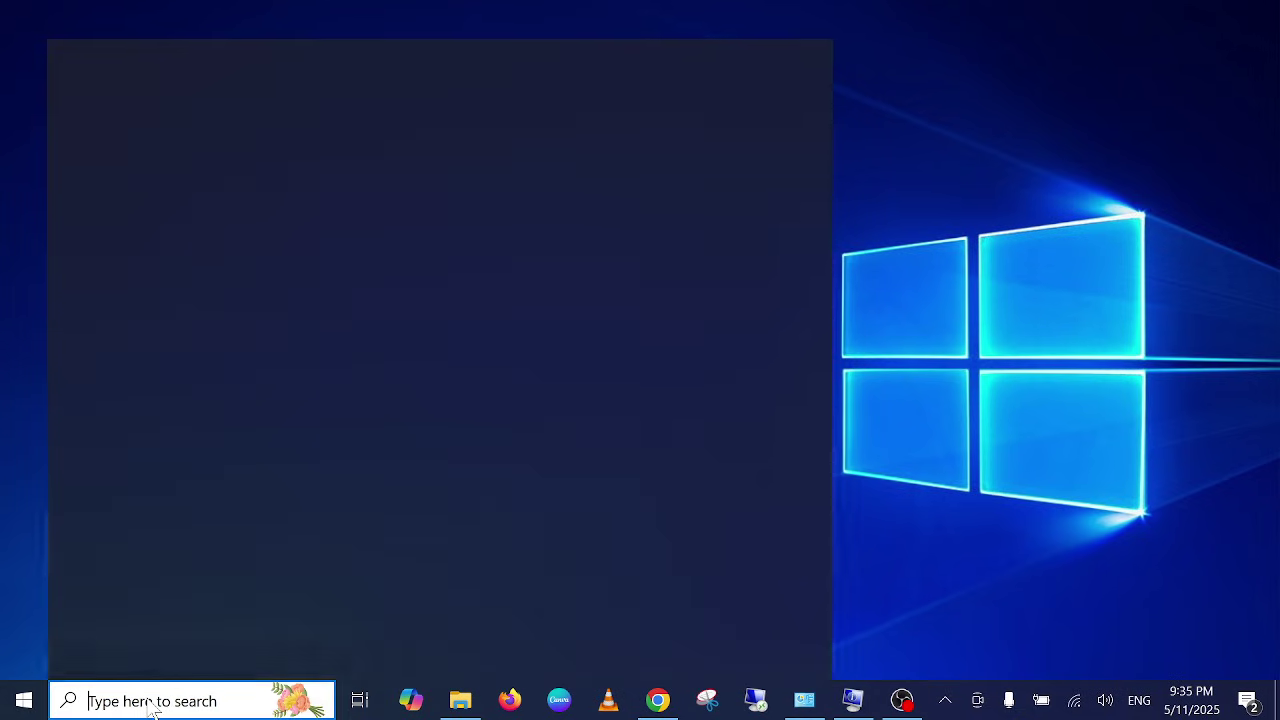
type("services")
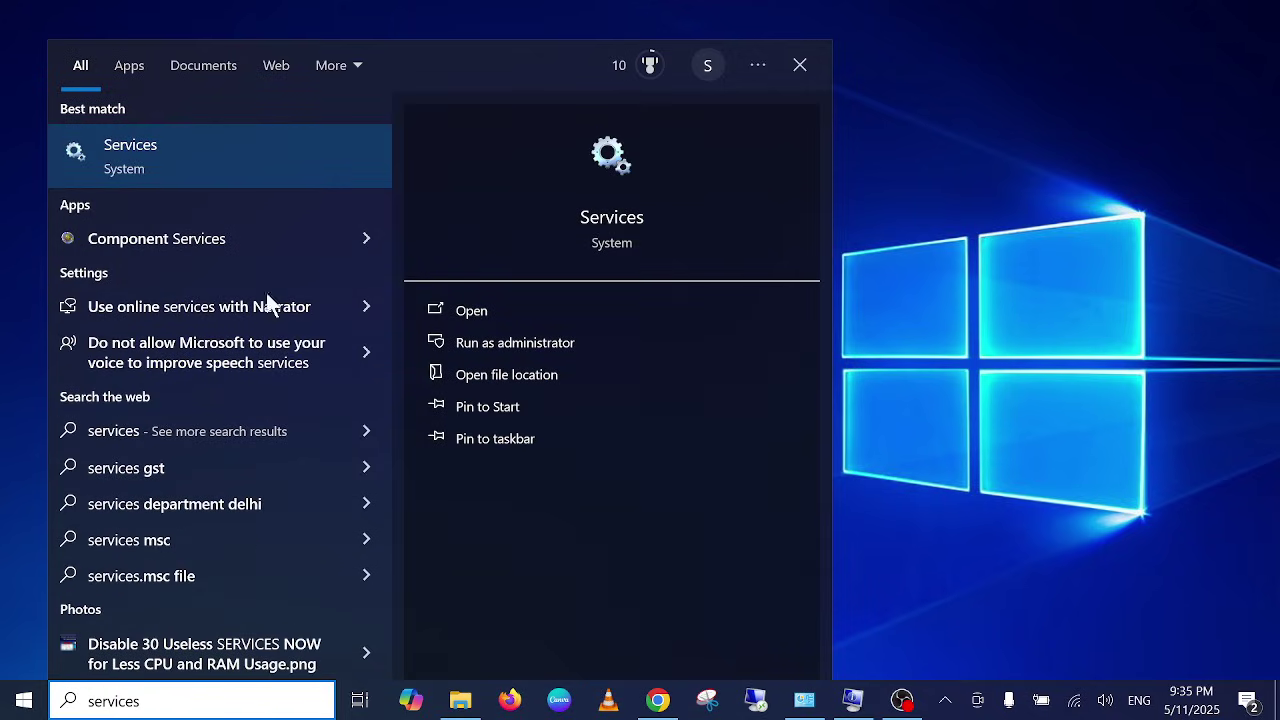
left_click(547, 346)
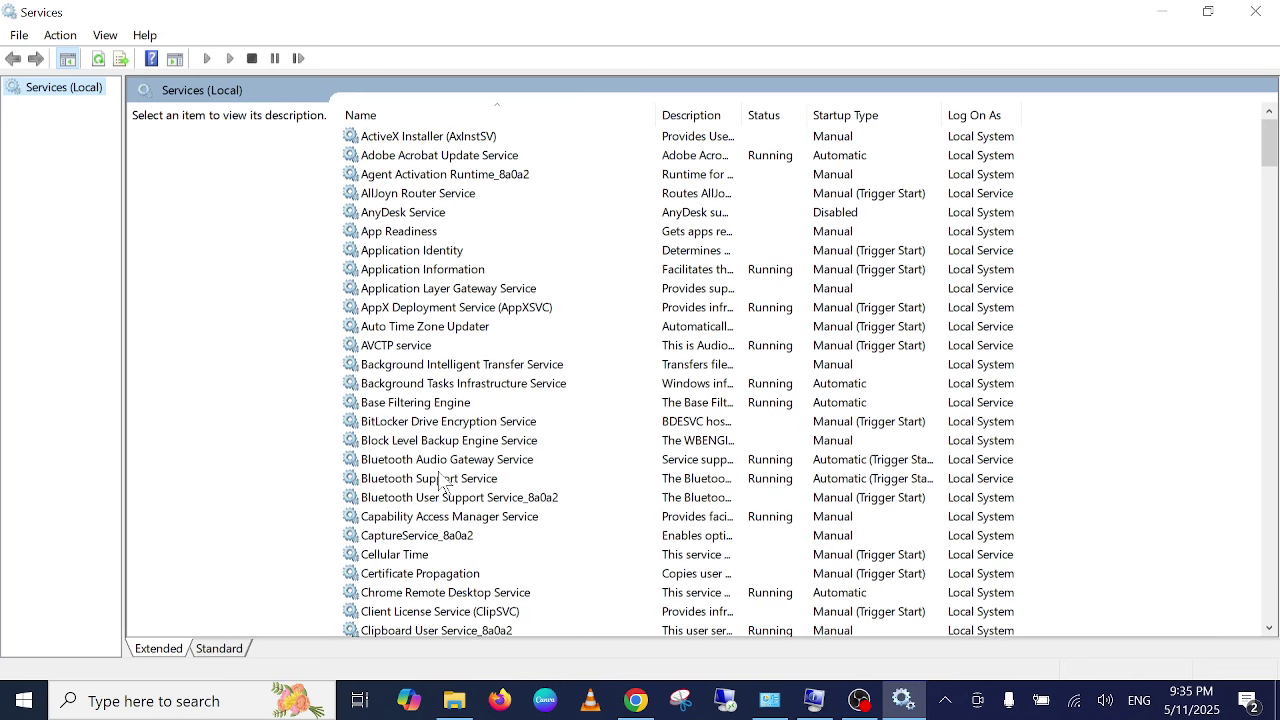
Set Bluetooth Support Service to Automatic startup, stop and restart it, and apply
scroll(452, 492, "down", 1)
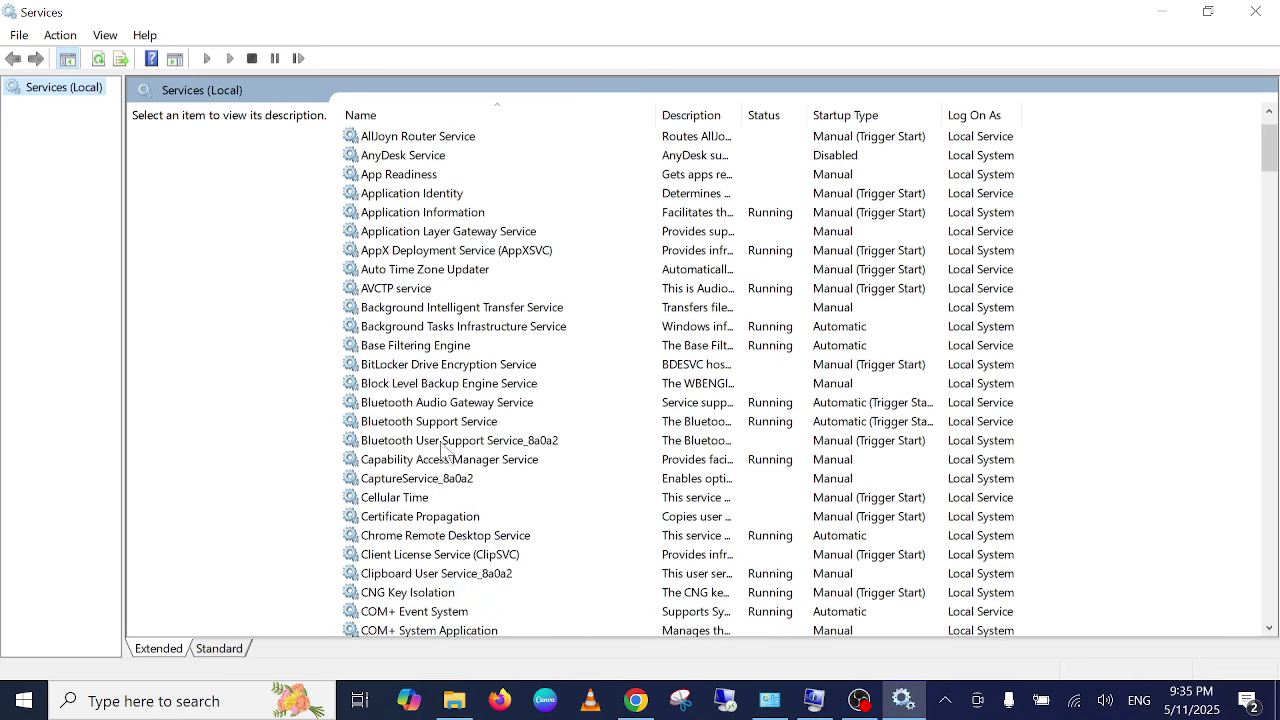
left_click(408, 421)
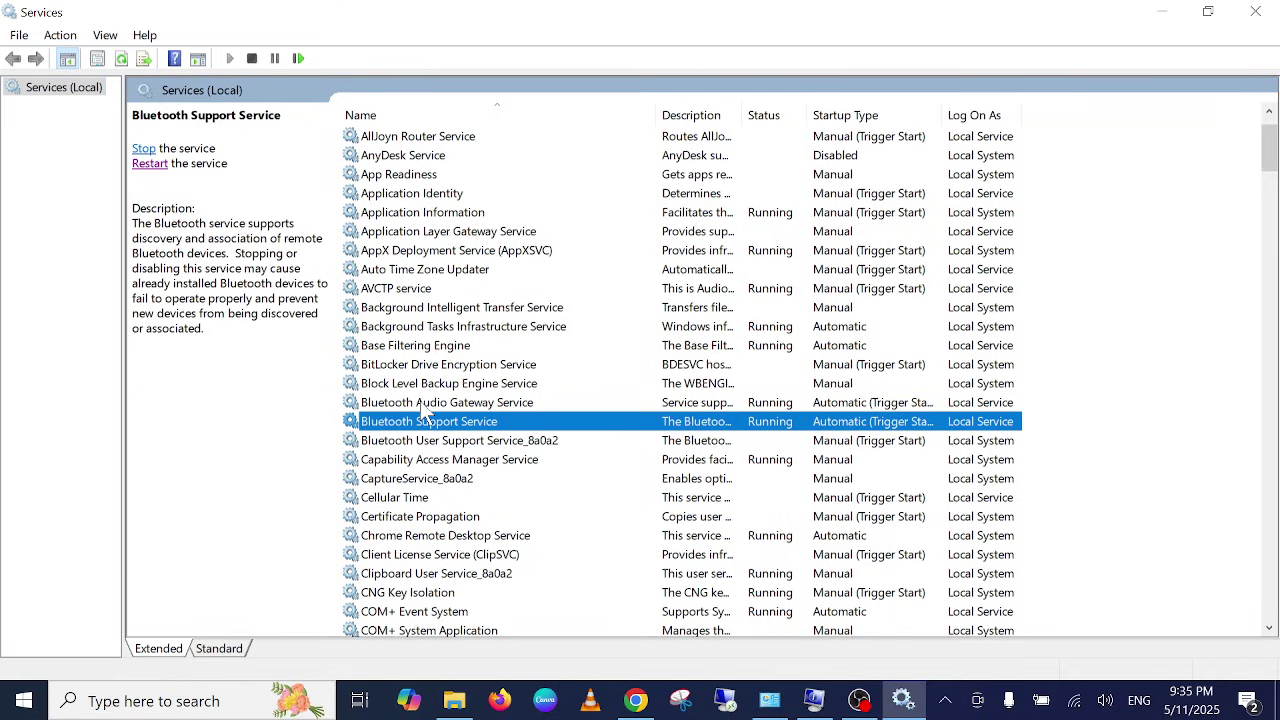
left_click(424, 405)
left_click(437, 422)
double_click(489, 428)
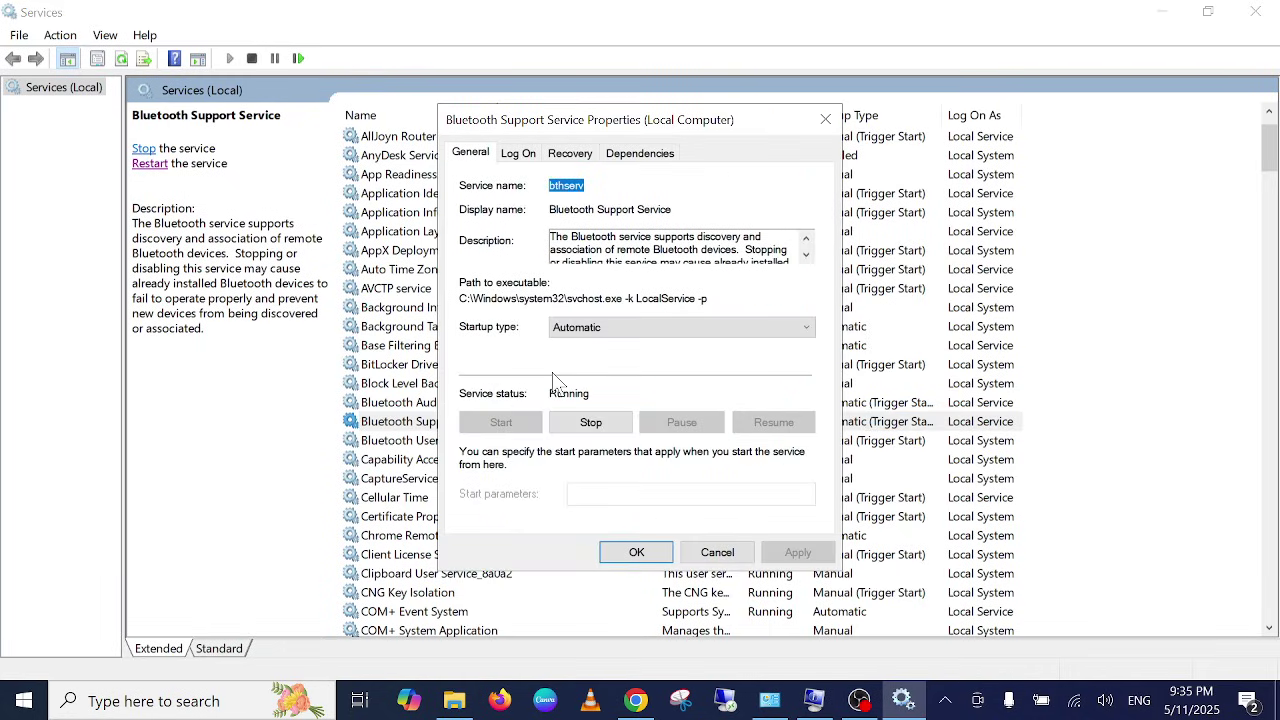
left_click(609, 330)
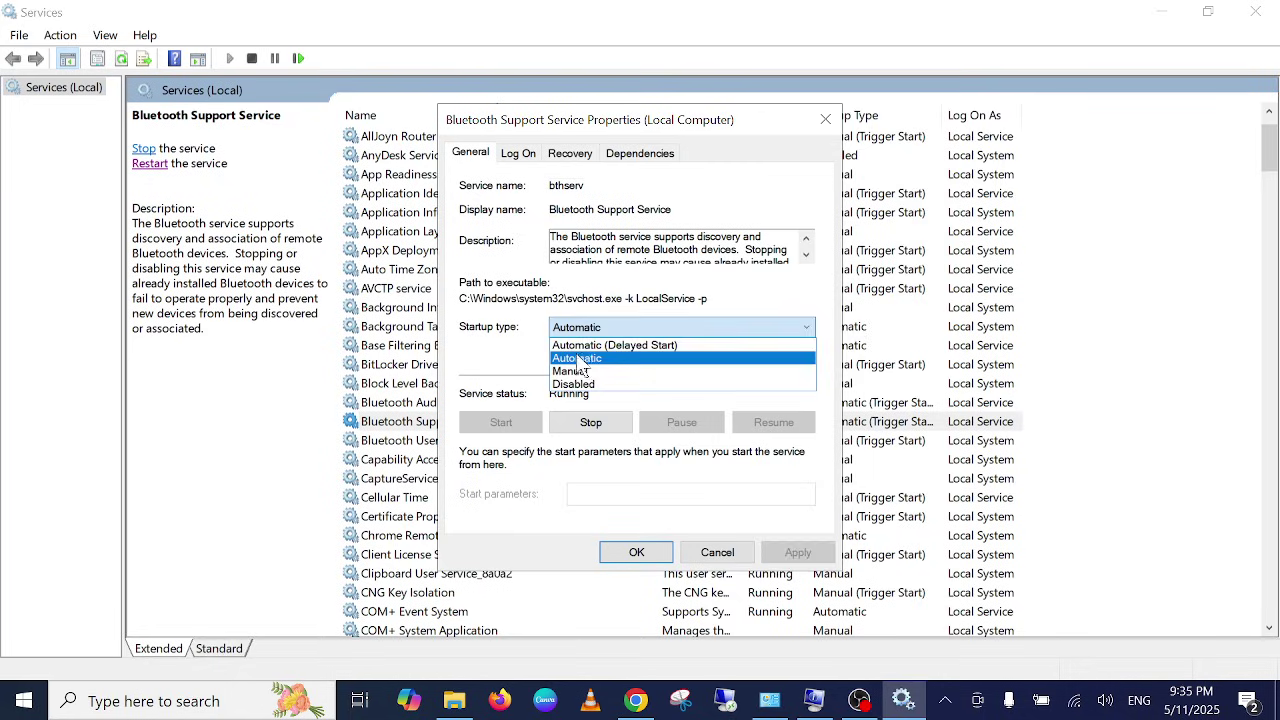
left_click(578, 359)
left_click(590, 423)
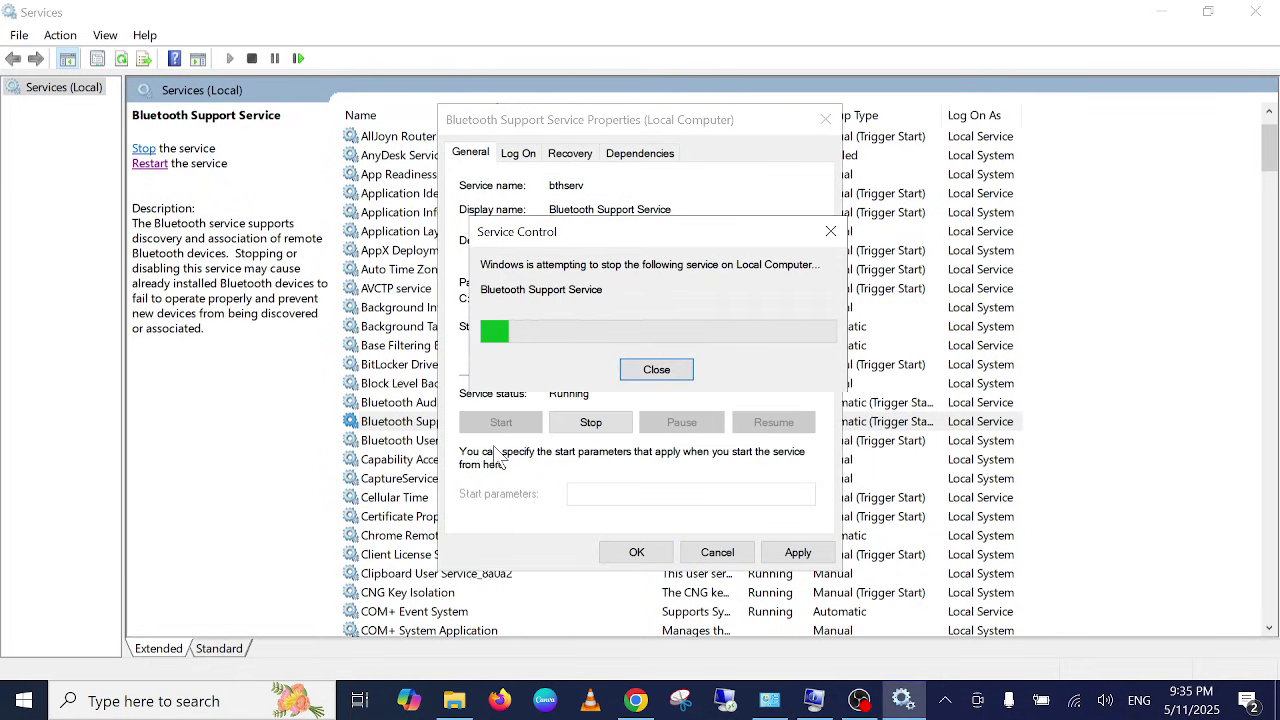
left_click(503, 424)
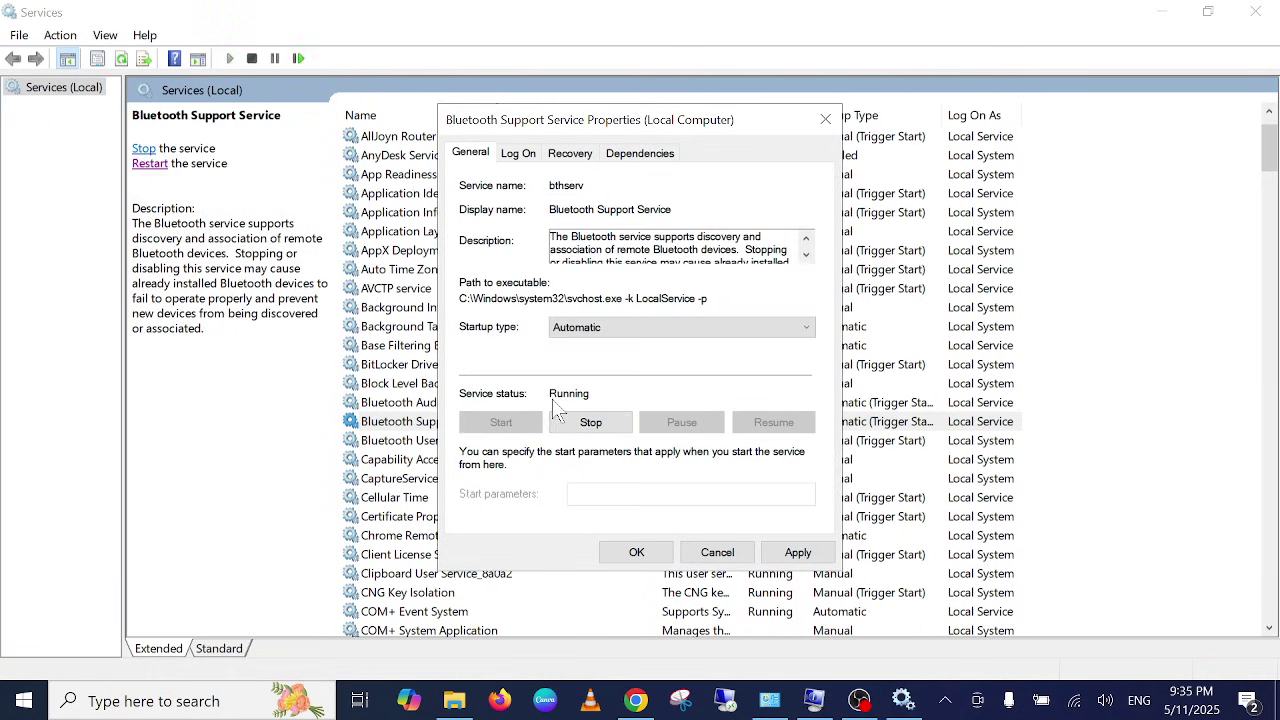
left_click(800, 552)
left_click(637, 552)
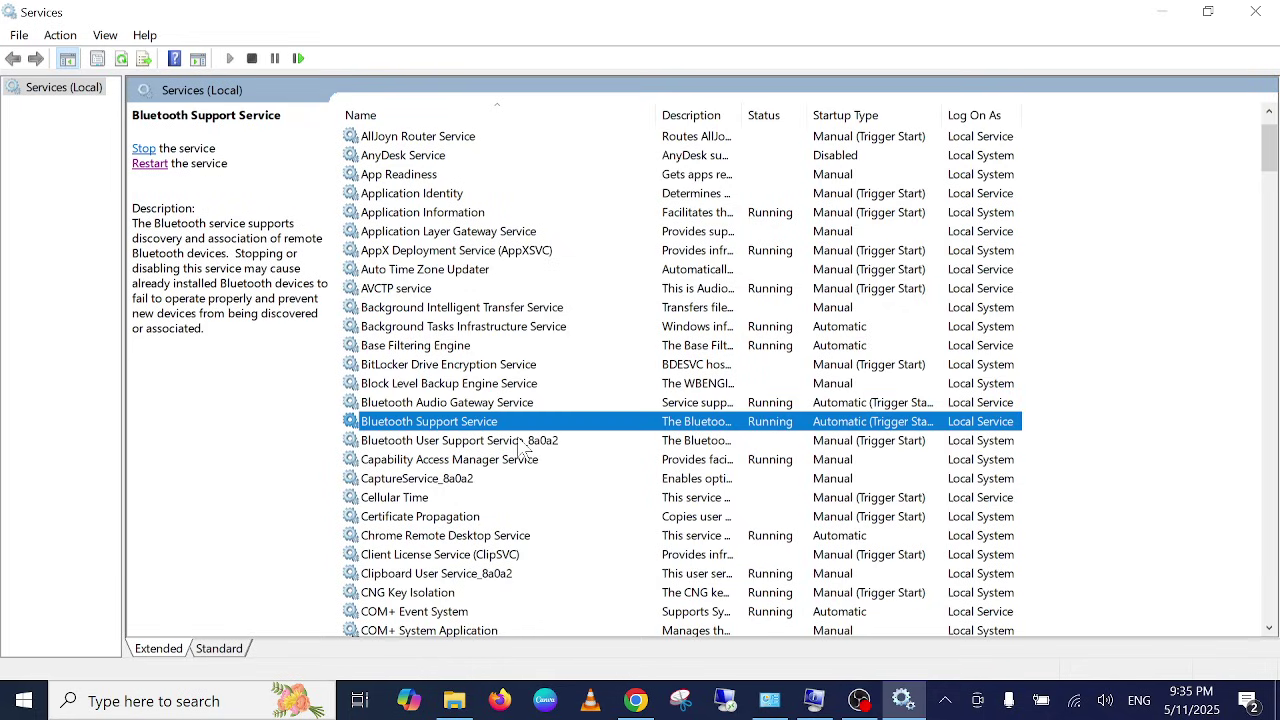
Set the Bluetooth Audio Gateway Service startup type to Automatic and apply
left_click(485, 403)
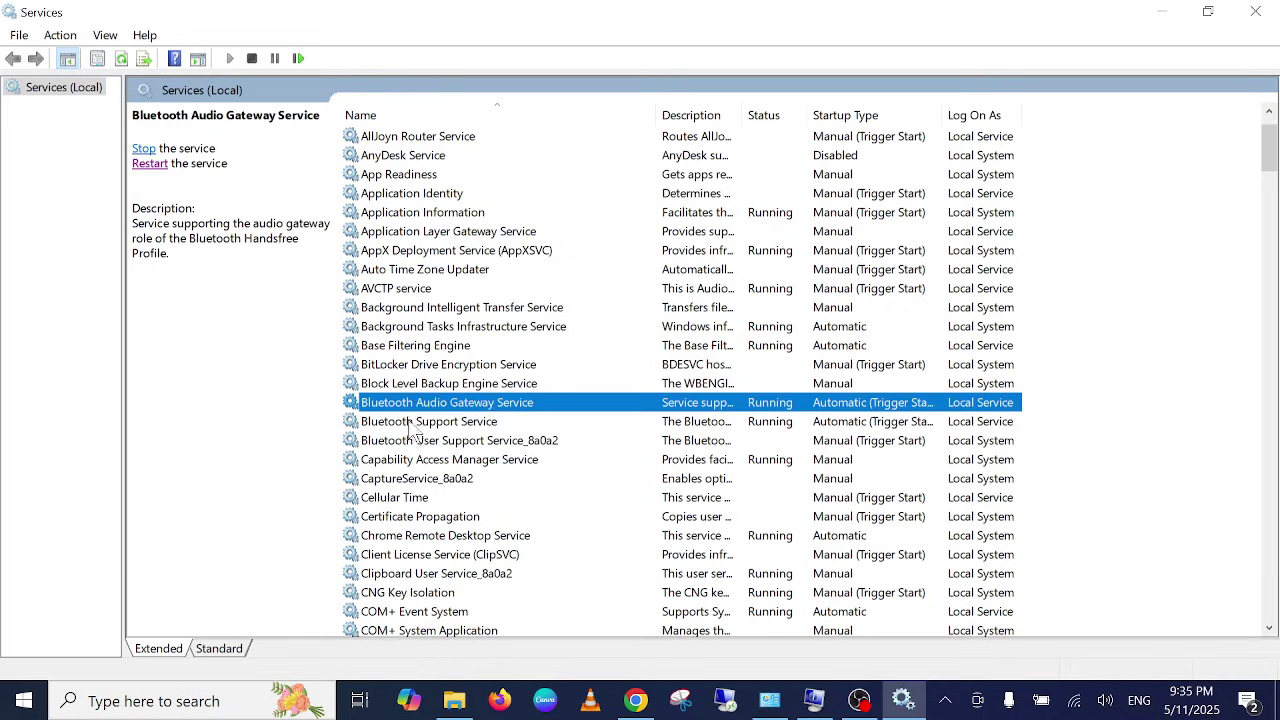
double_click(503, 404)
left_click(597, 329)
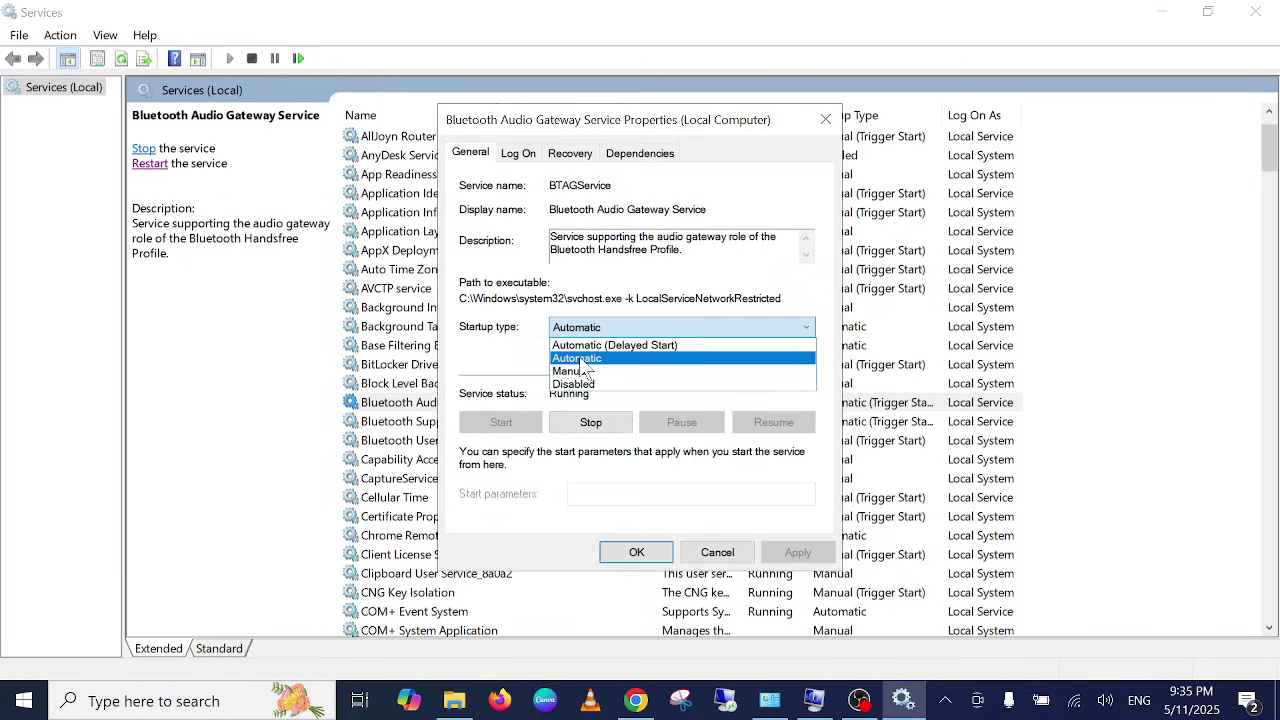
left_click(583, 360)
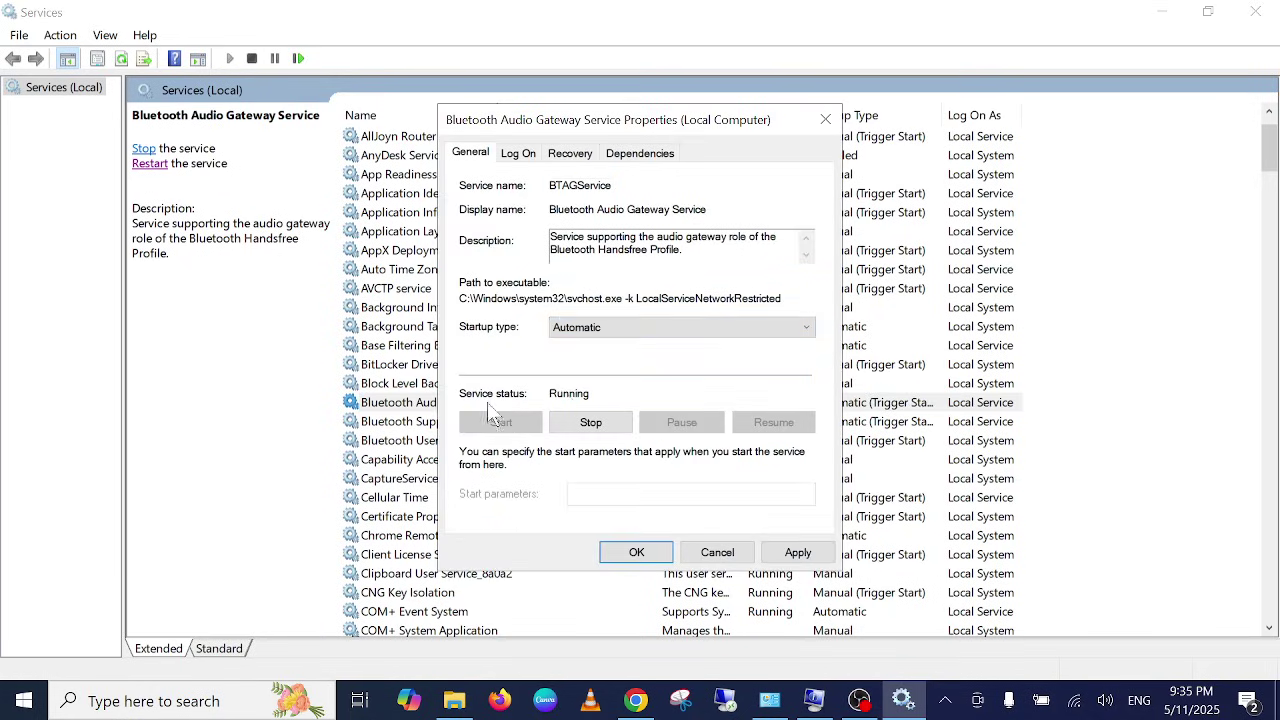
left_click(796, 553)
left_click(636, 552)
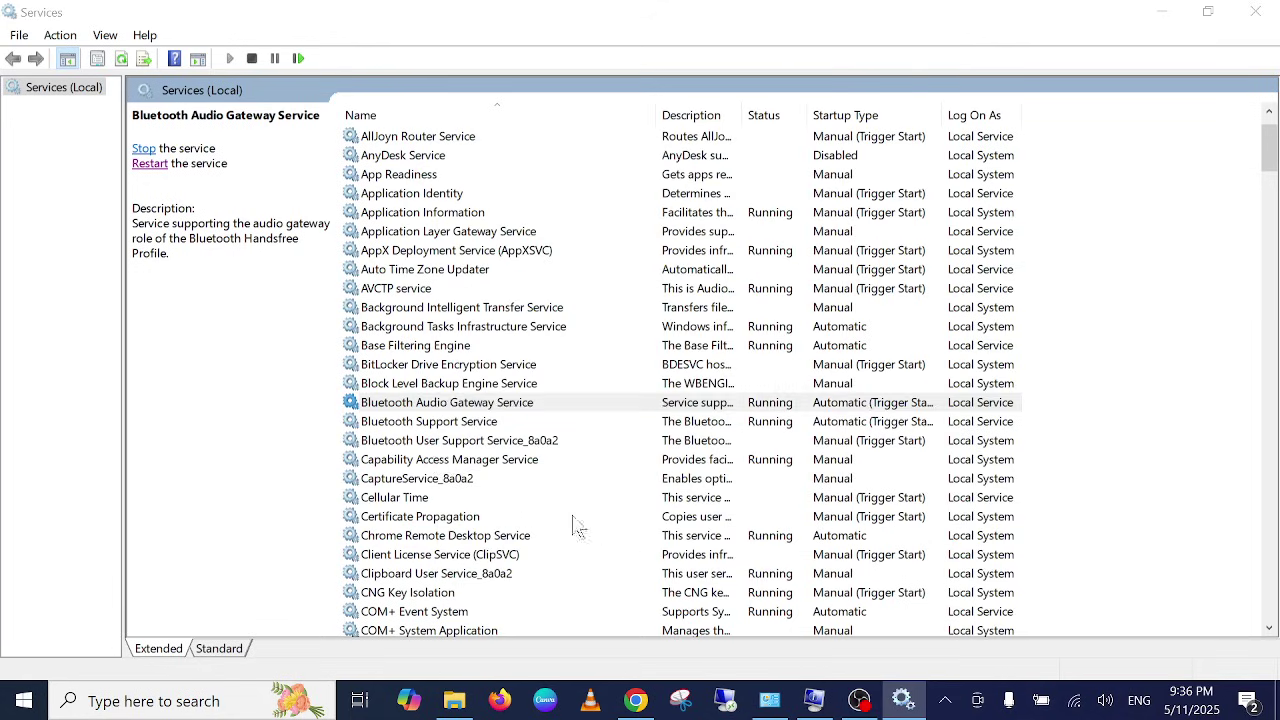
Start the Bluetooth User Support Service and confirm it is running
left_click(448, 441)
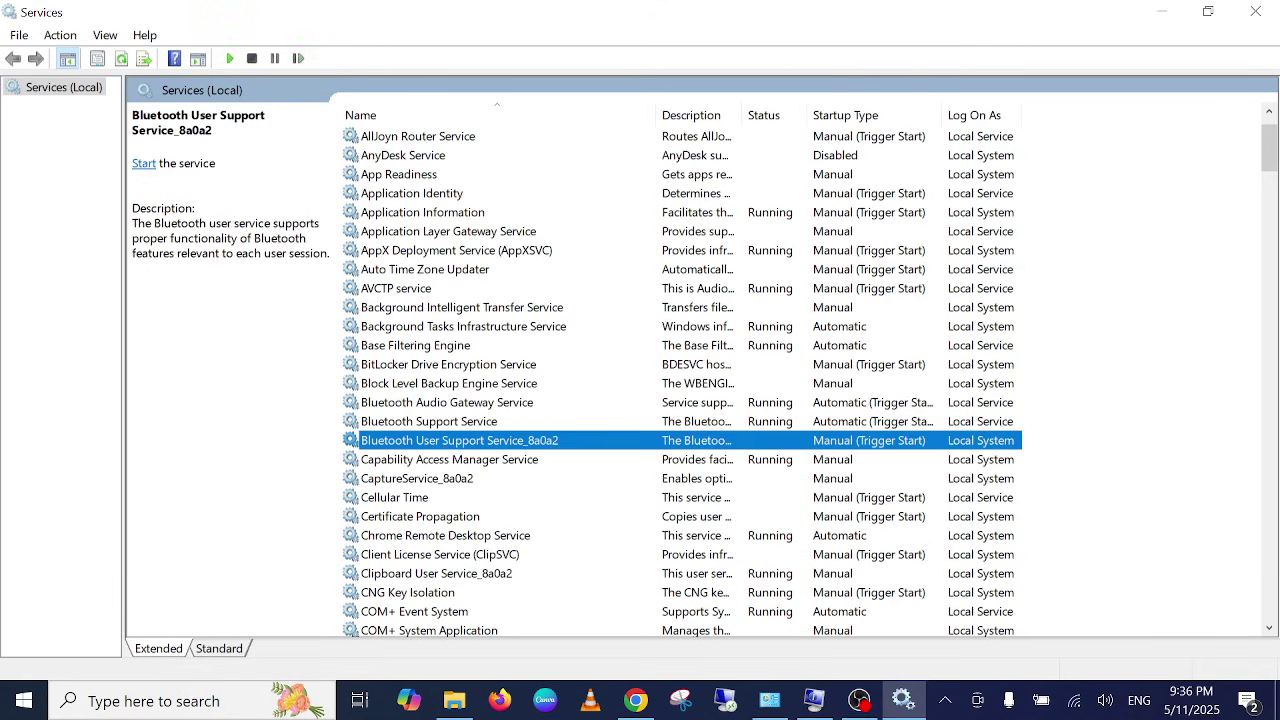
left_click(143, 164)
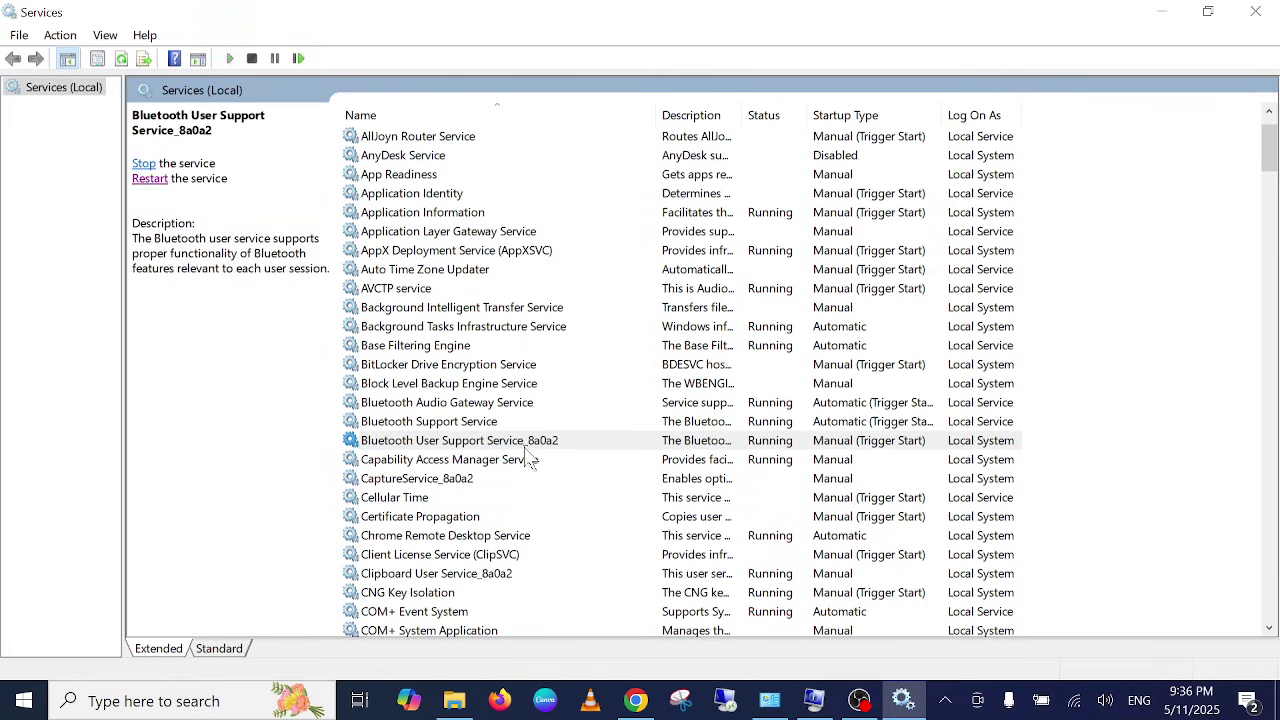
left_click(585, 445)
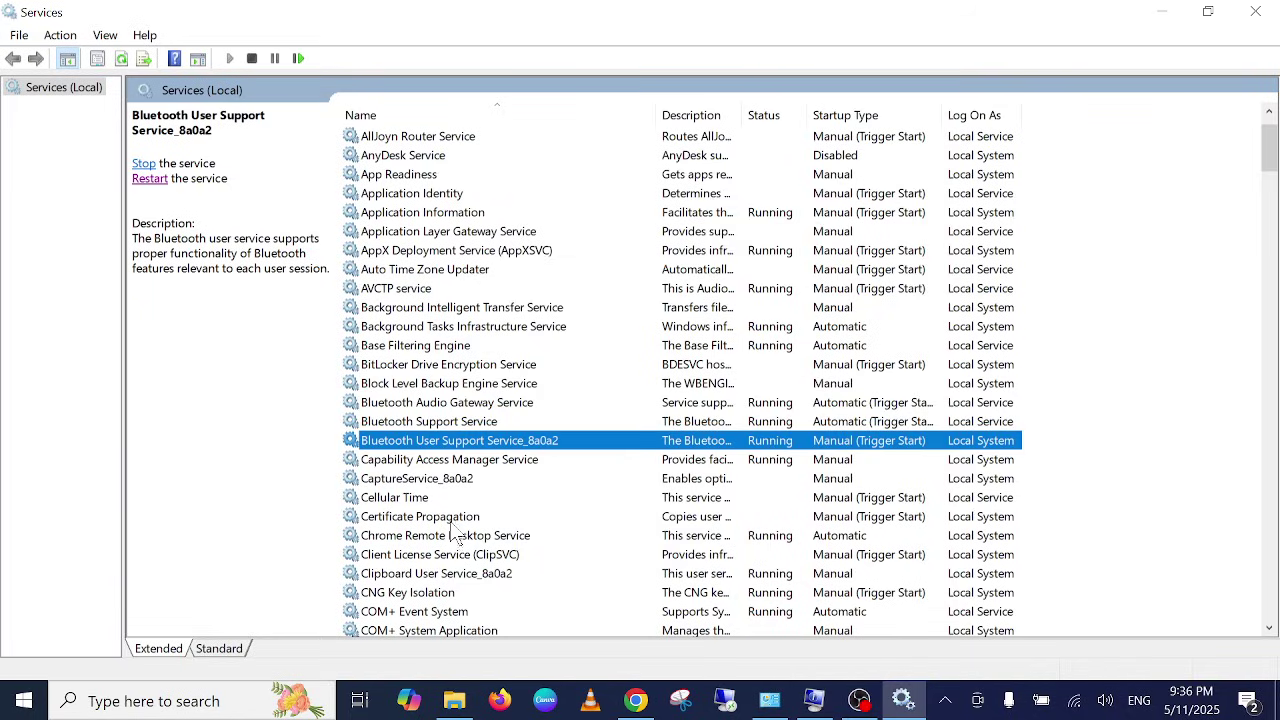
left_click(153, 703)
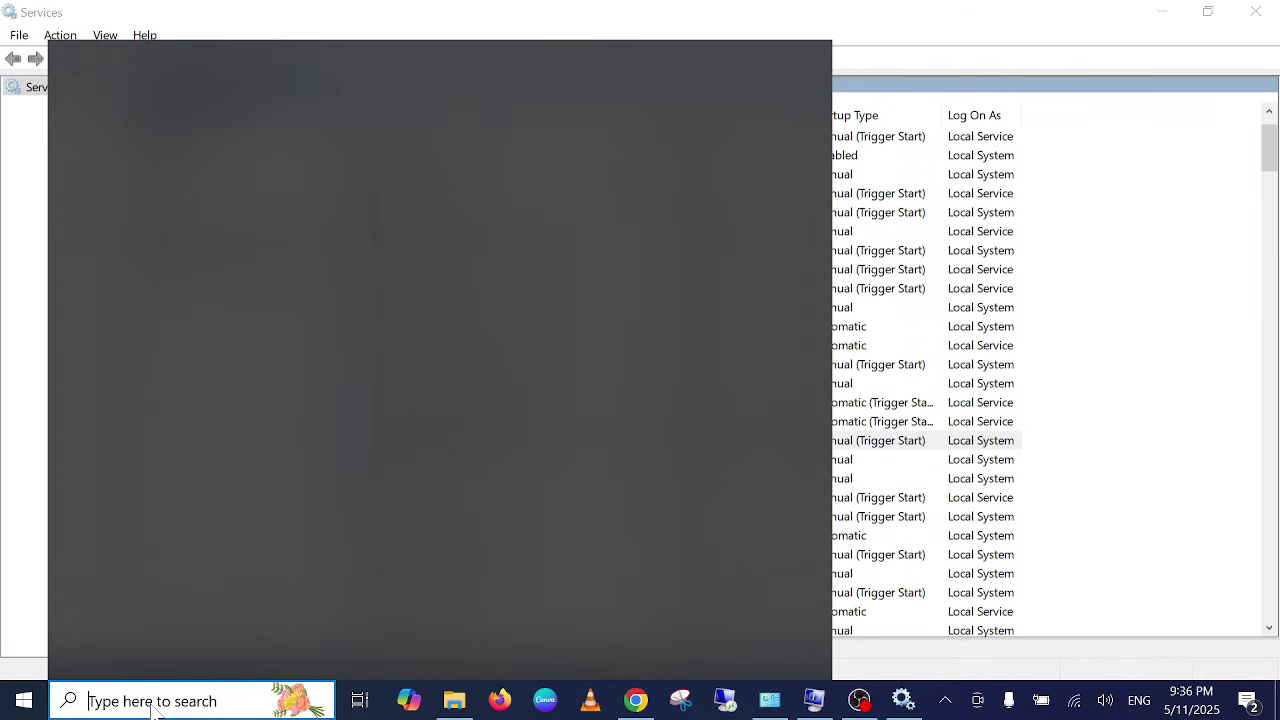
Check the Bluetooth & other devices page via a 'blue' search, then close Settings and Services
type("blue")
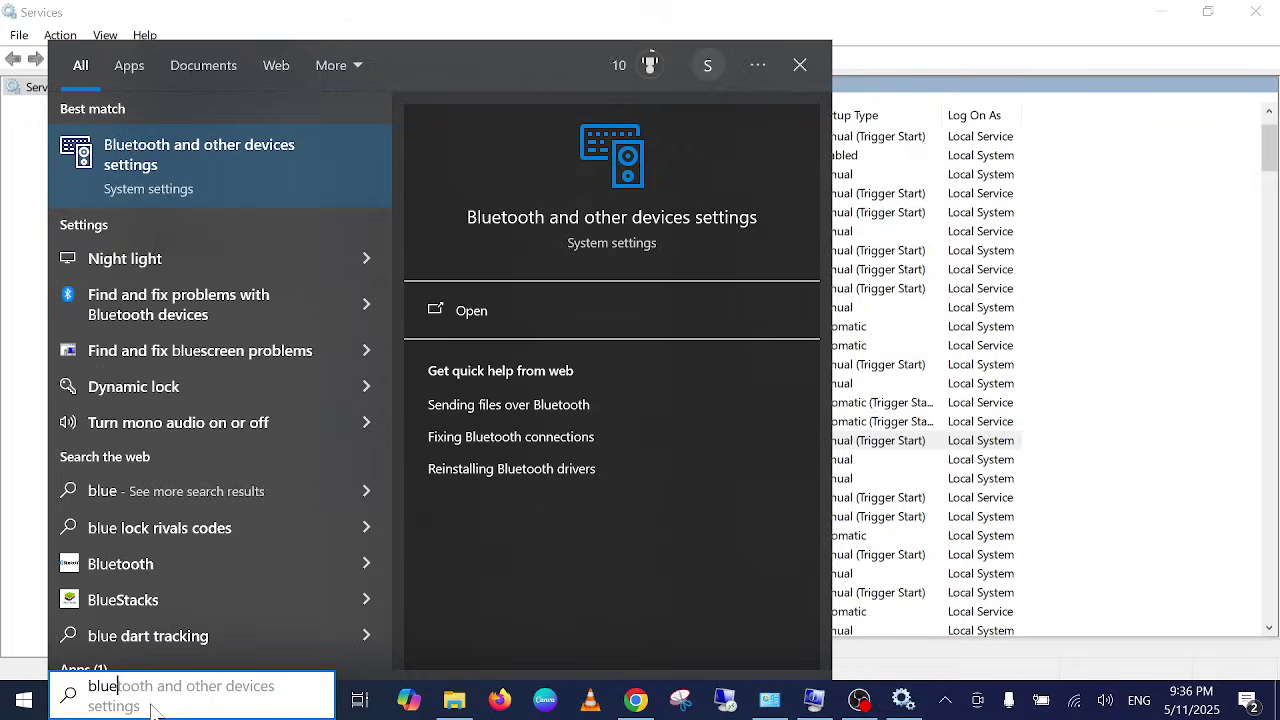
key("Return")
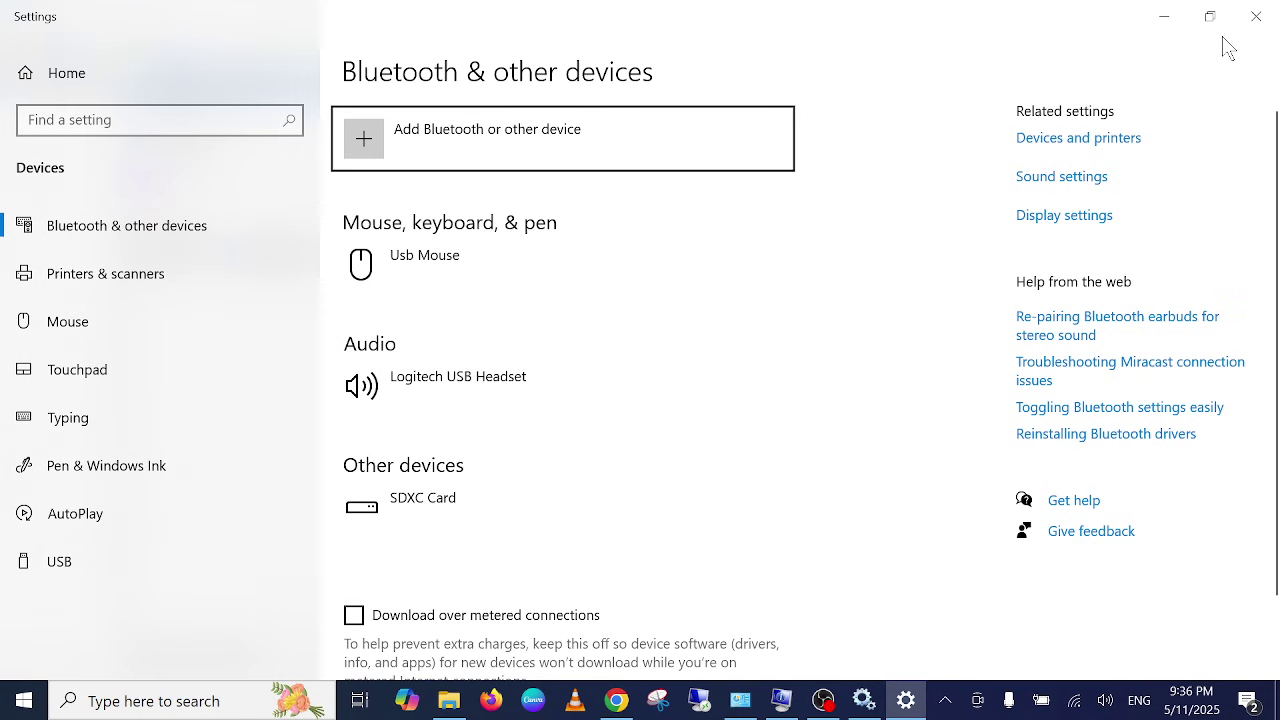
left_click(1256, 16)
left_click(470, 462)
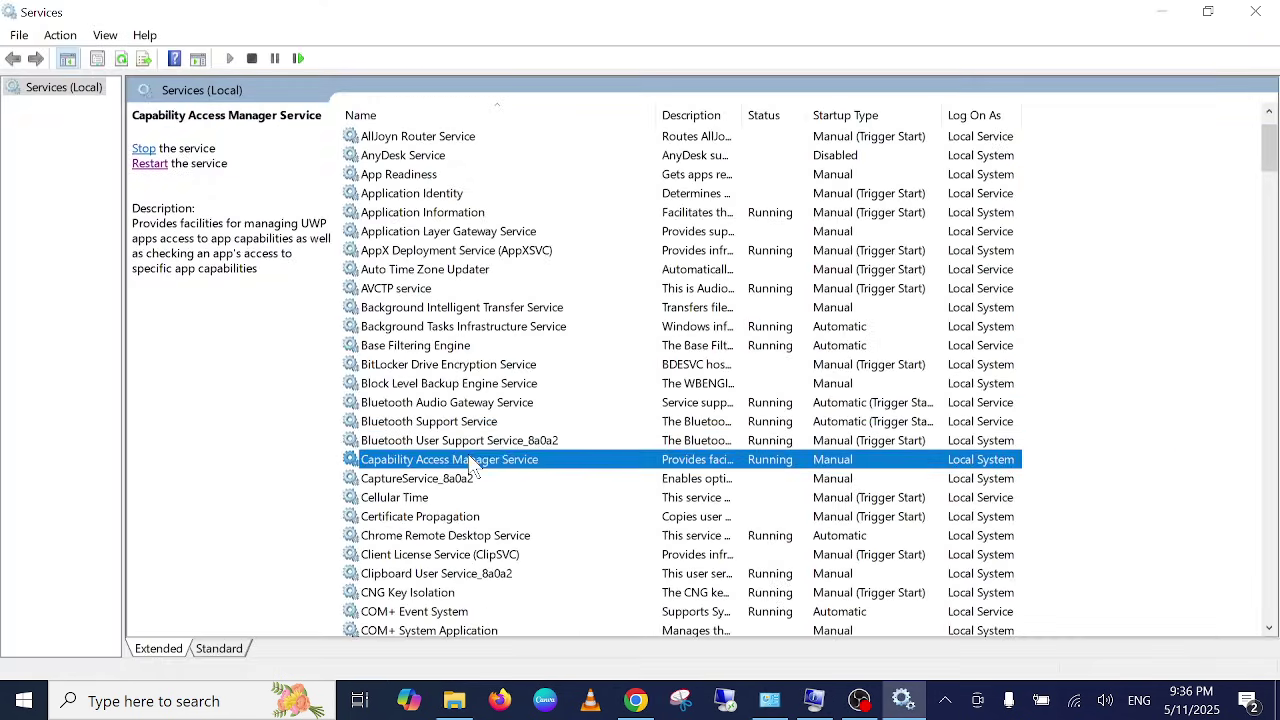
left_click(482, 441)
left_click(1255, 13)
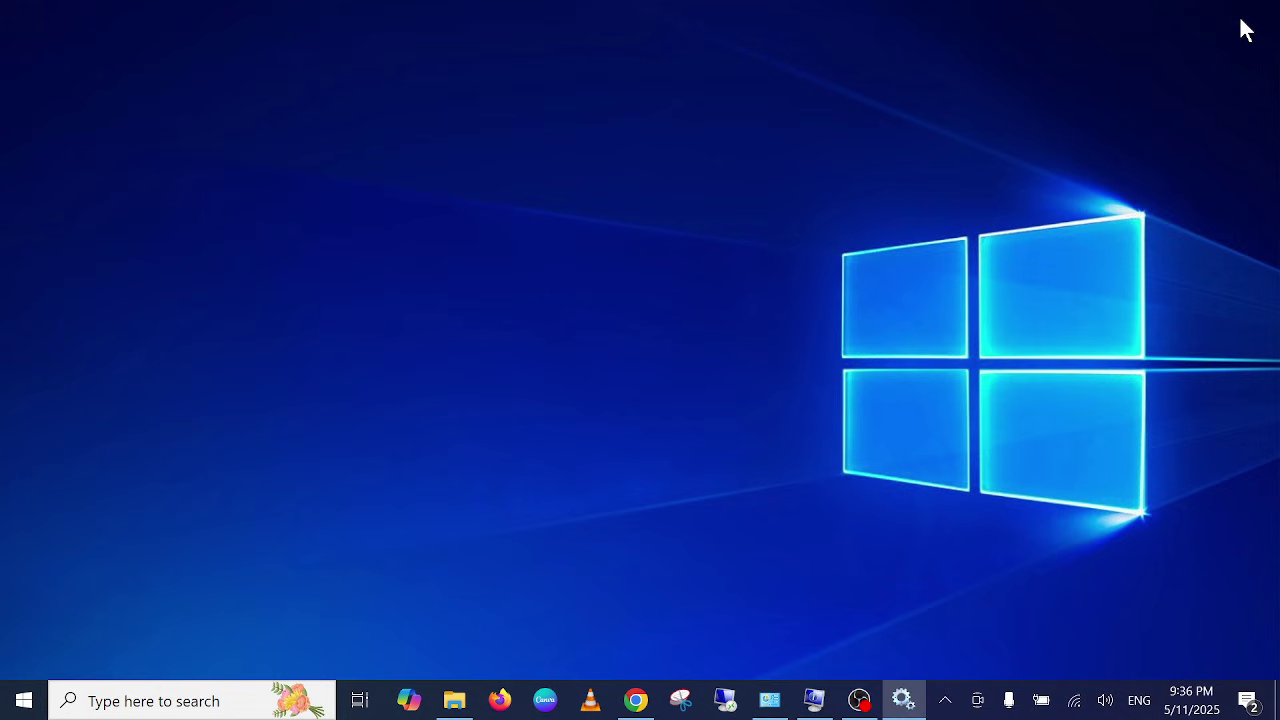
key("super+s")
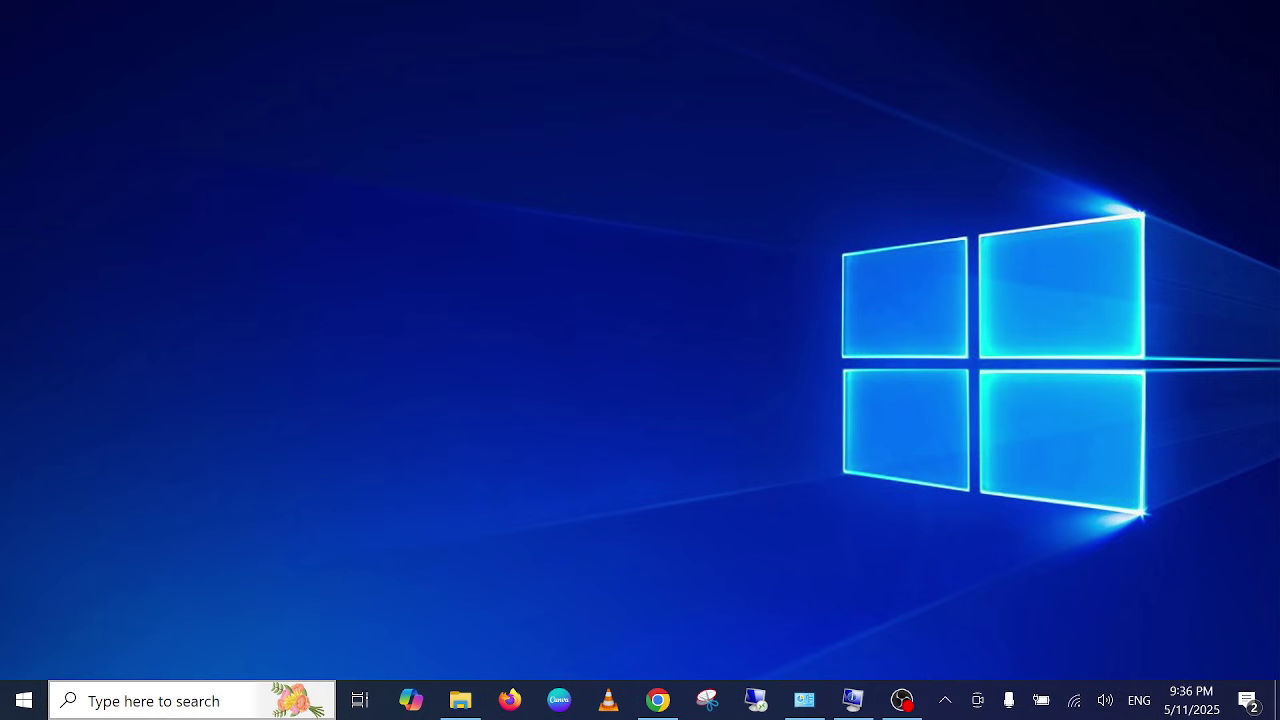
Open Device Manager from a 'devi' search and move its window toward the centre
type("devi")
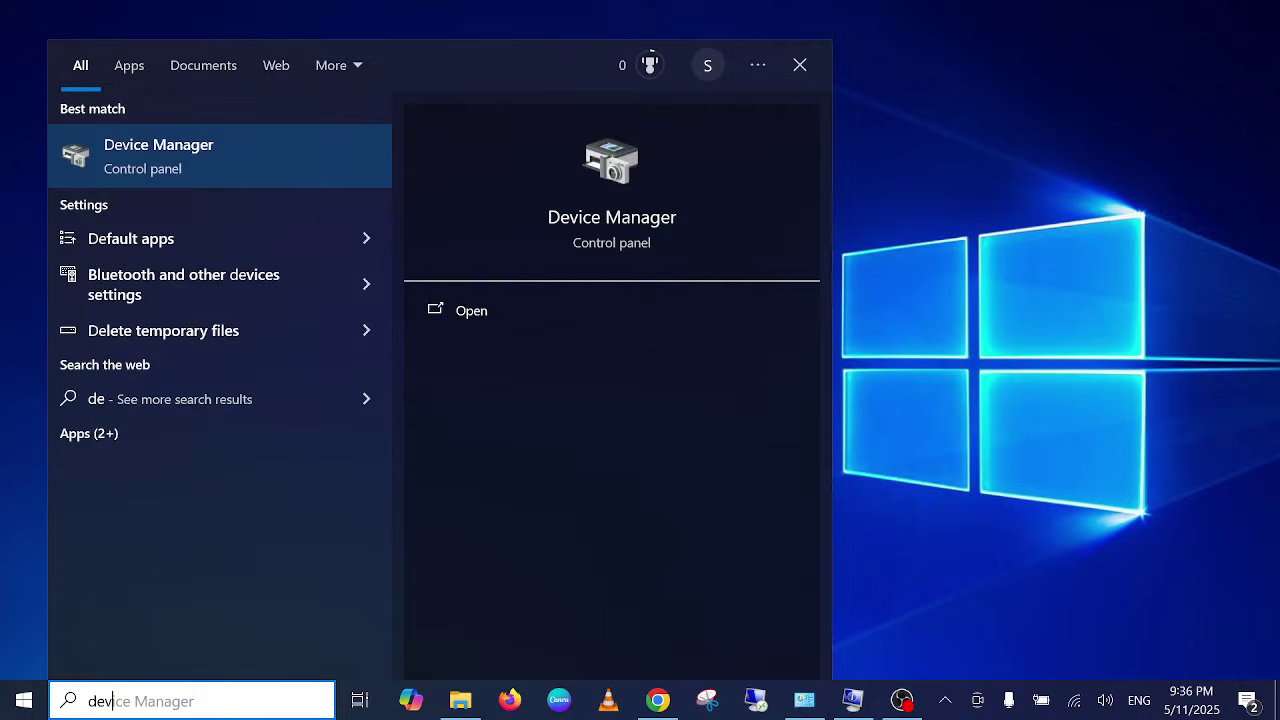
left_click(226, 165)
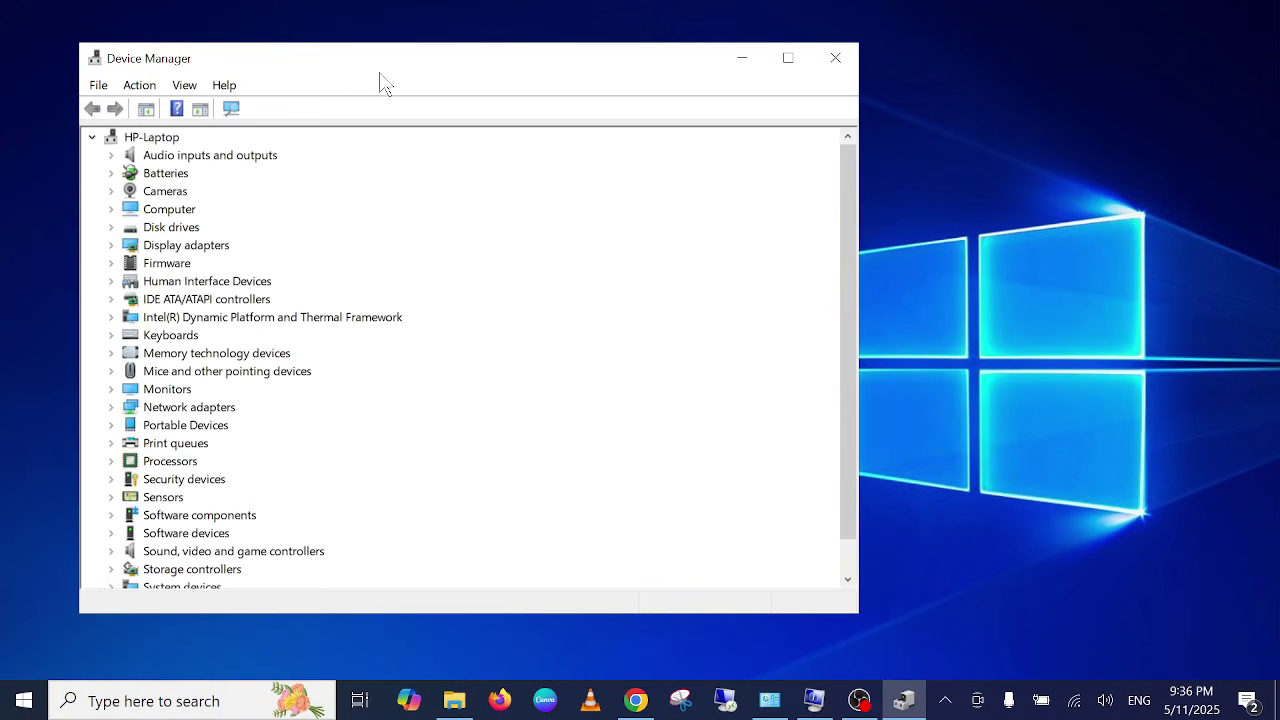
left_click_drag(380, 62, 500, 85)
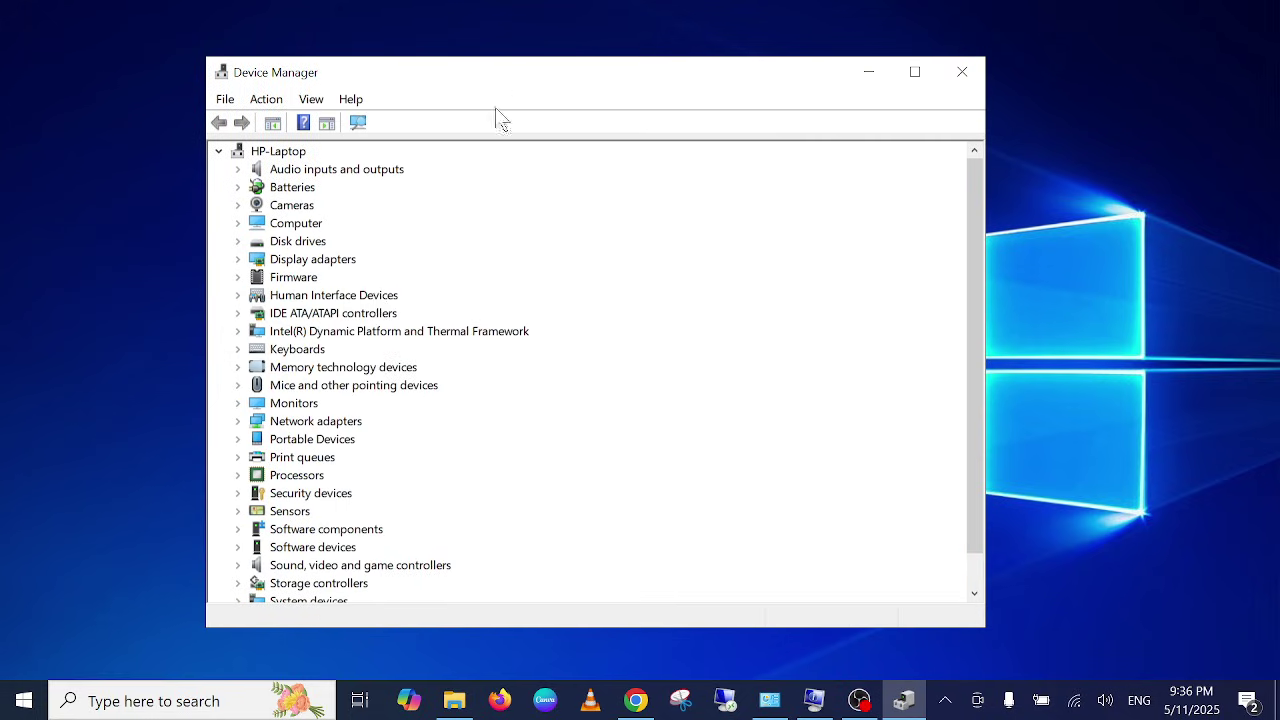
Expand Cameras and start disabling HP Wide Vision HD, then cancel, leaving it enabled
left_click(238, 205)
left_click(296, 230)
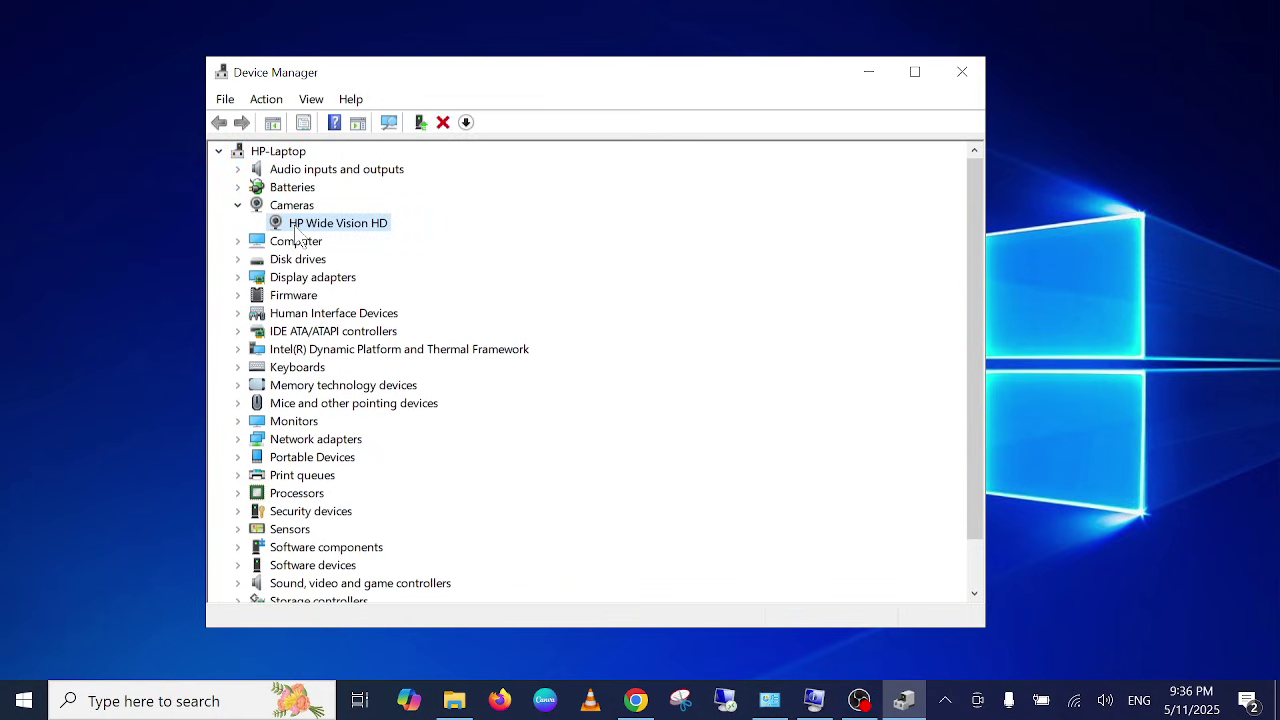
right_click(295, 230)
left_click(345, 258)
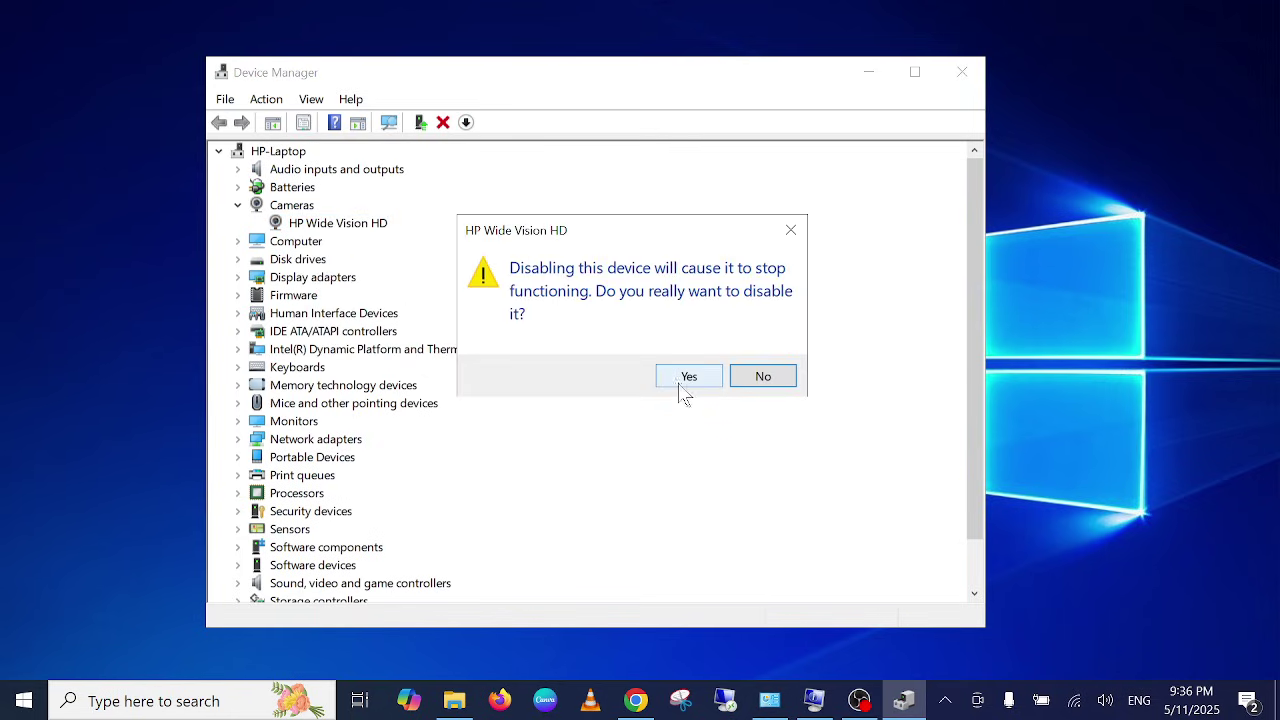
left_click(790, 230)
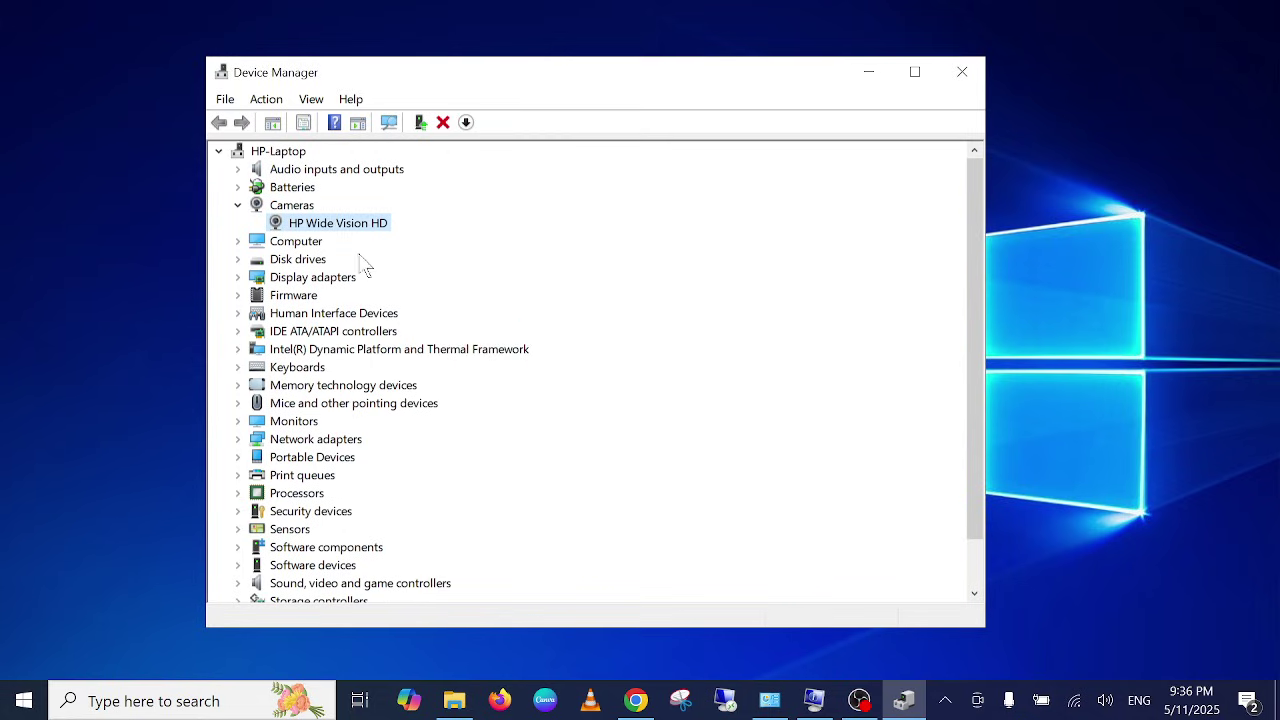
right_click(340, 228)
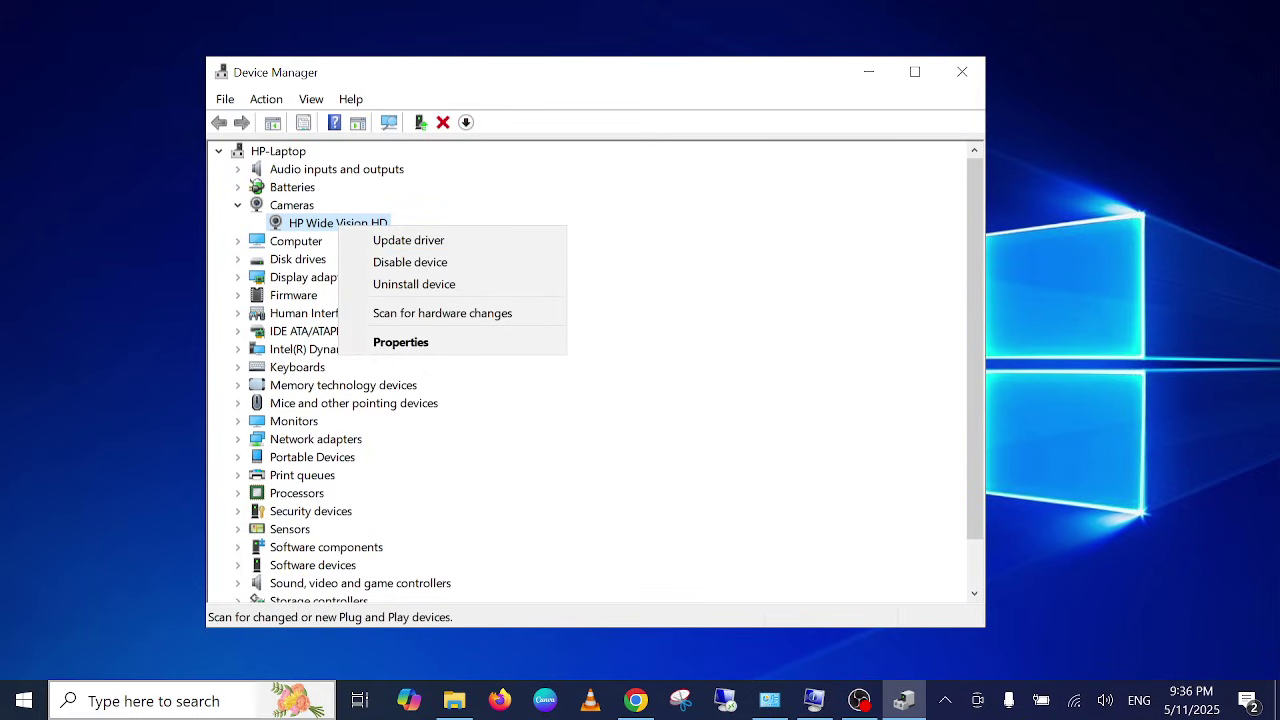
left_click(90, 703)
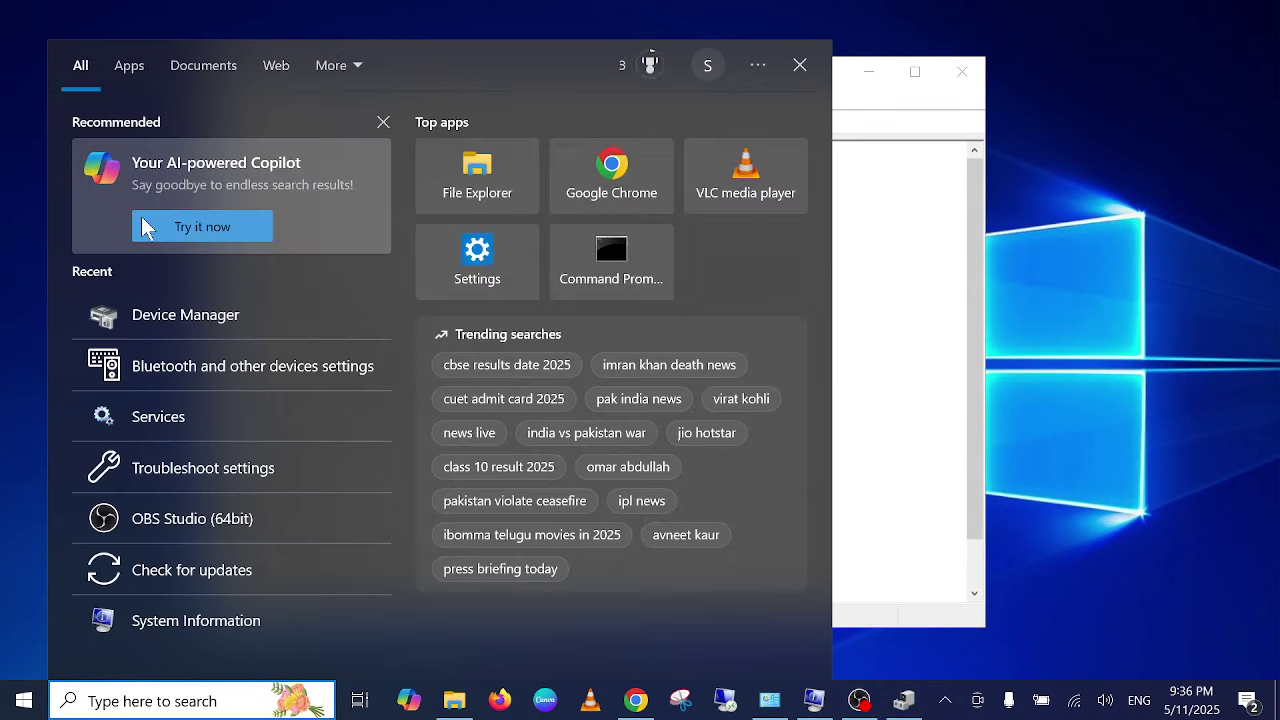
Collapse Cameras, select HP-Laptop, and turn on View > Show hidden devices
left_click(205, 368)
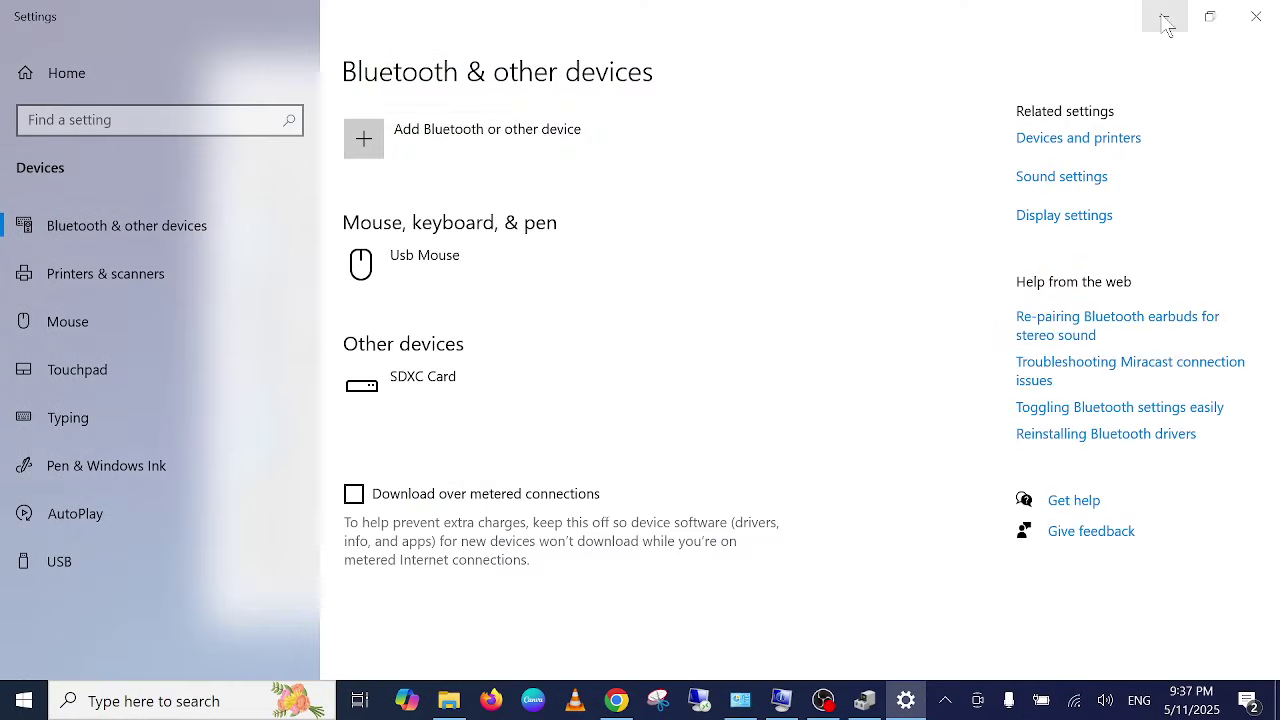
left_click(1165, 22)
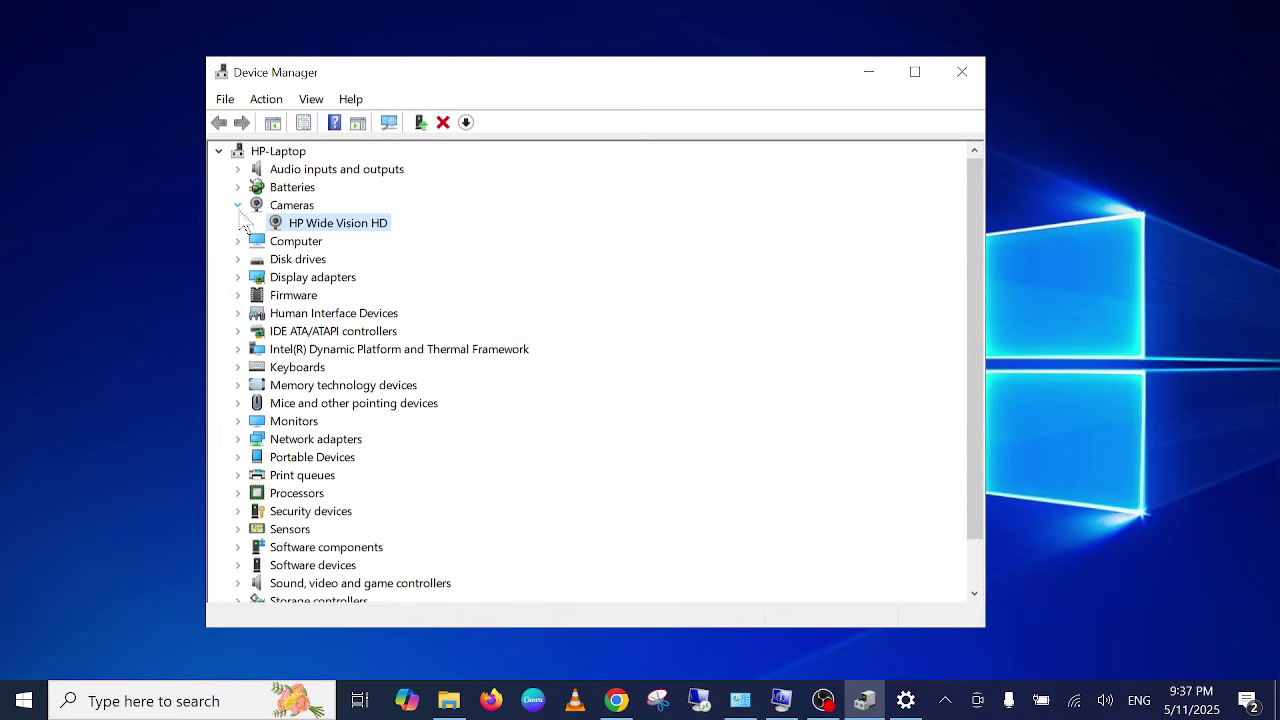
left_click(238, 205)
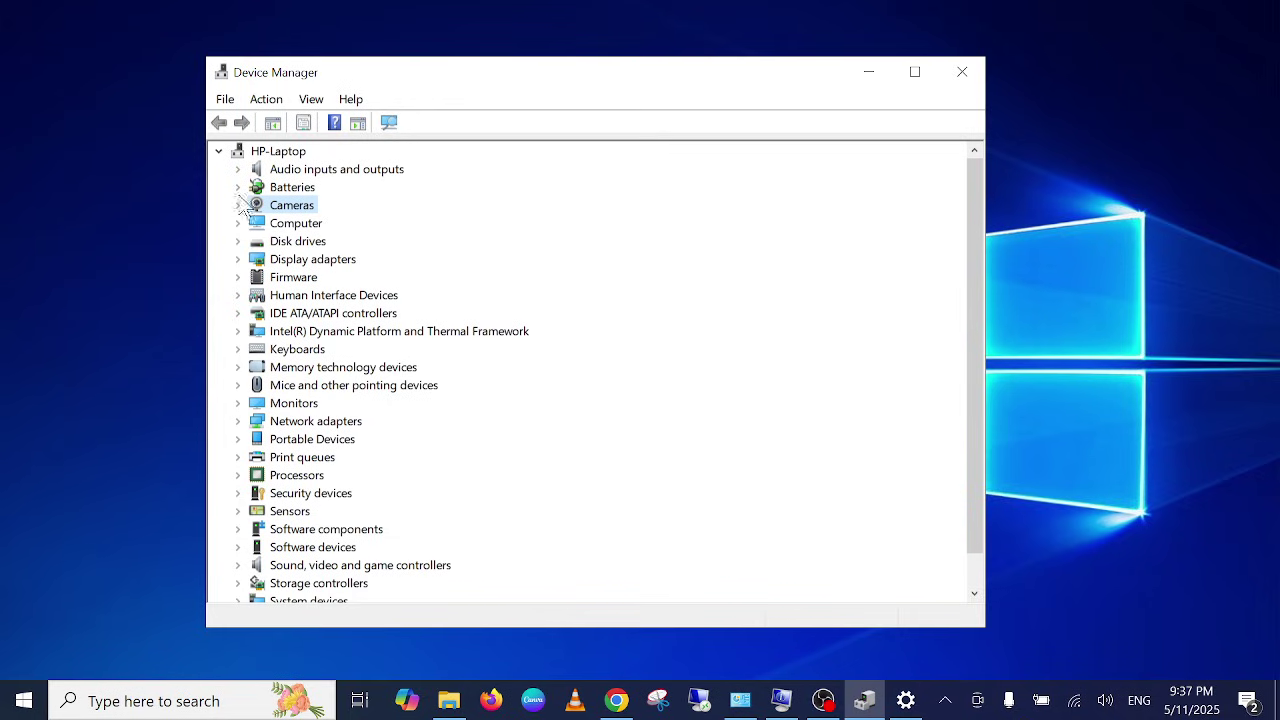
left_click(272, 153)
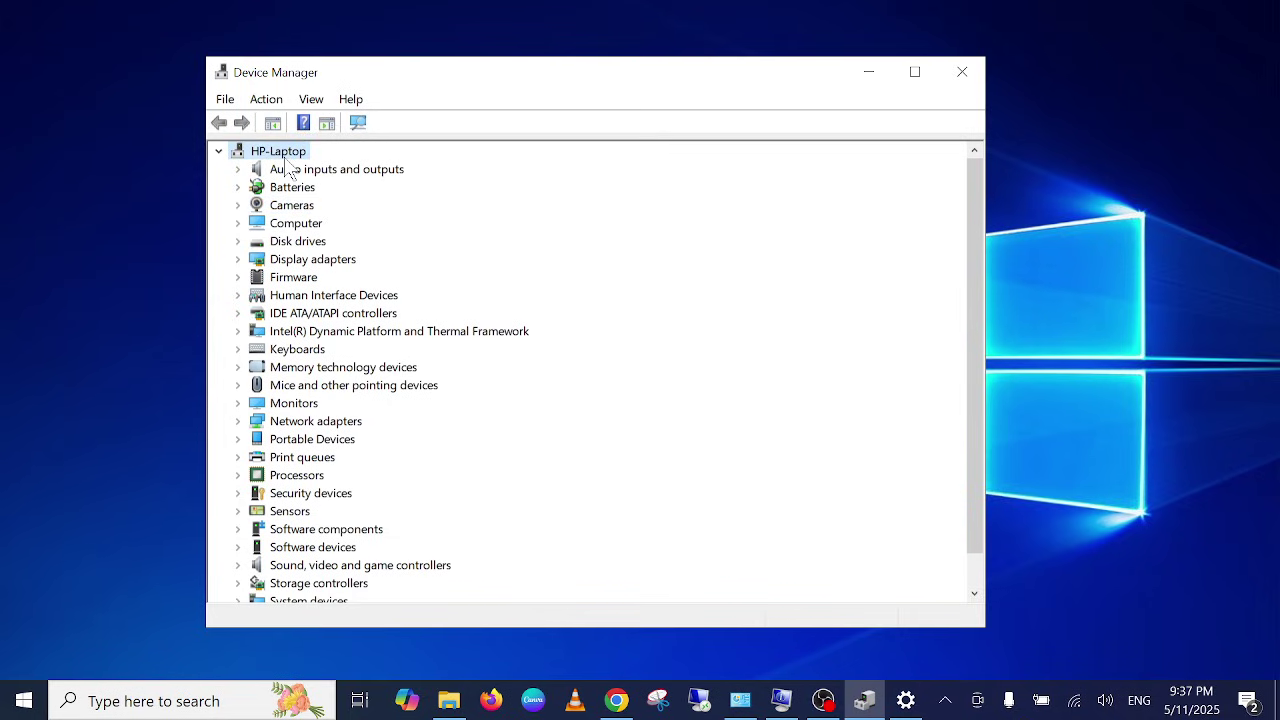
left_click(268, 100)
mouse_move(313, 104)
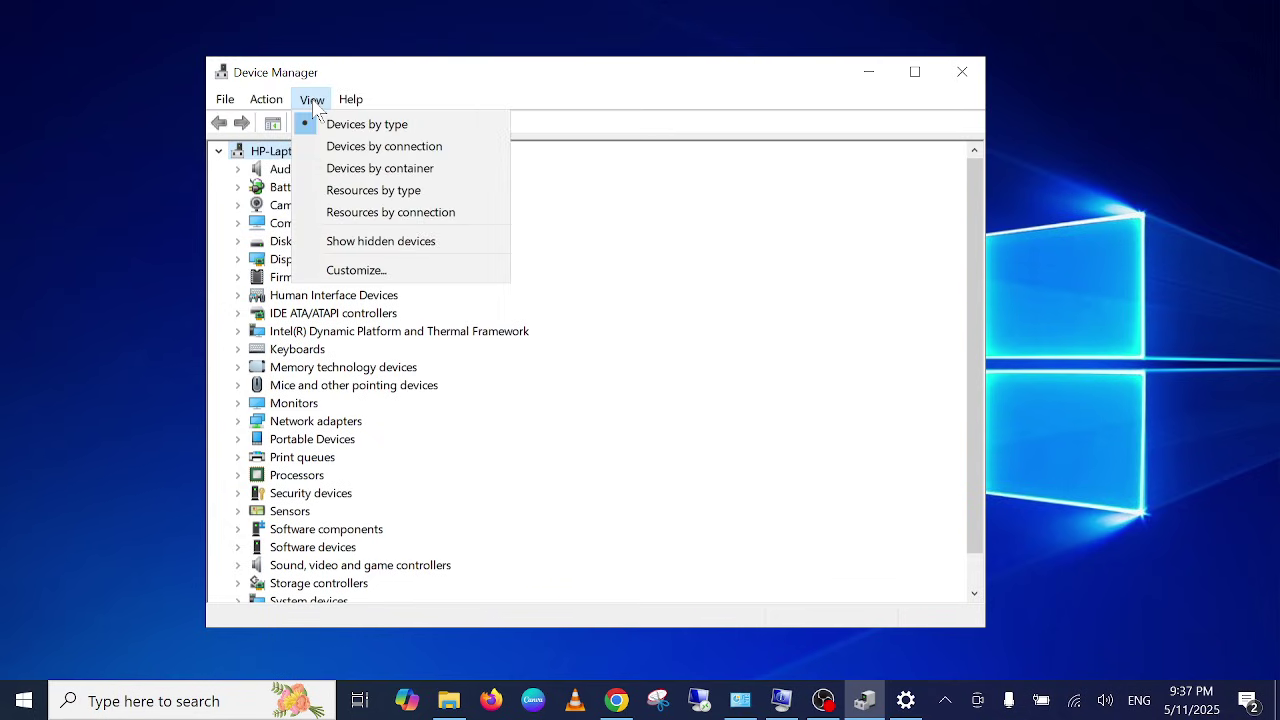
left_click(379, 244)
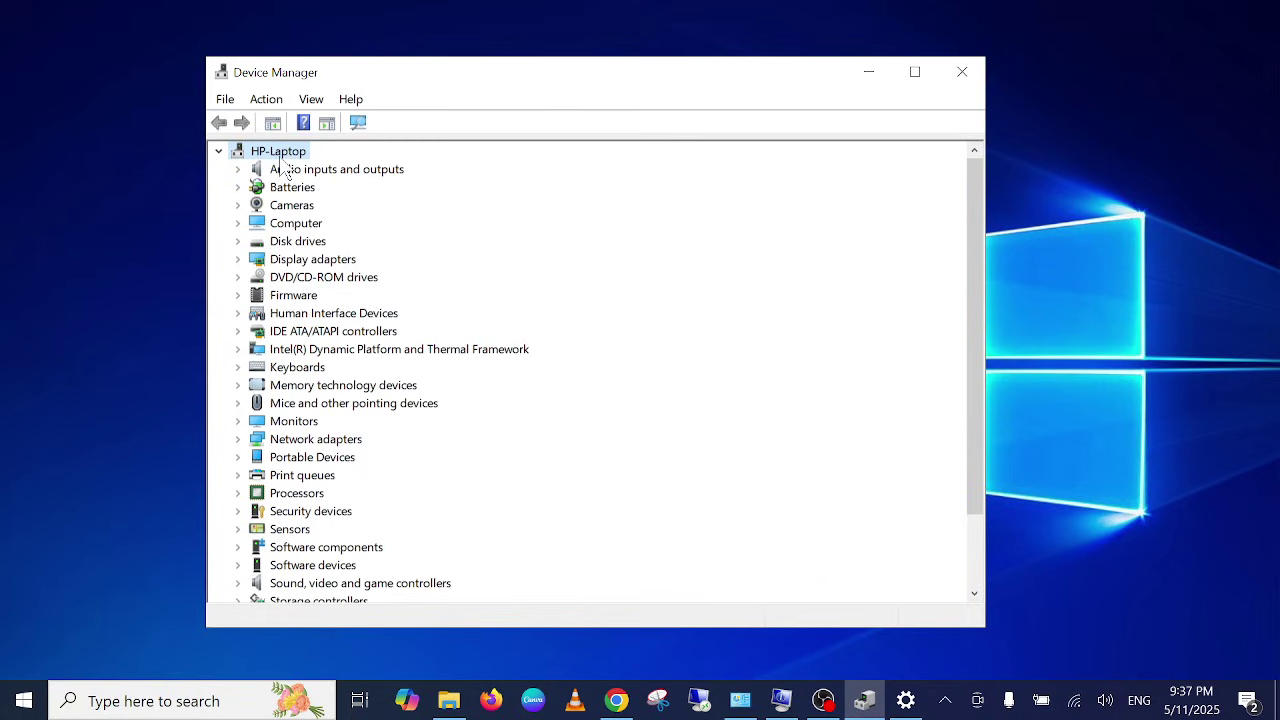
Run Action > Scan for hardware changes to reveal the Bluetooth category
left_click(270, 104)
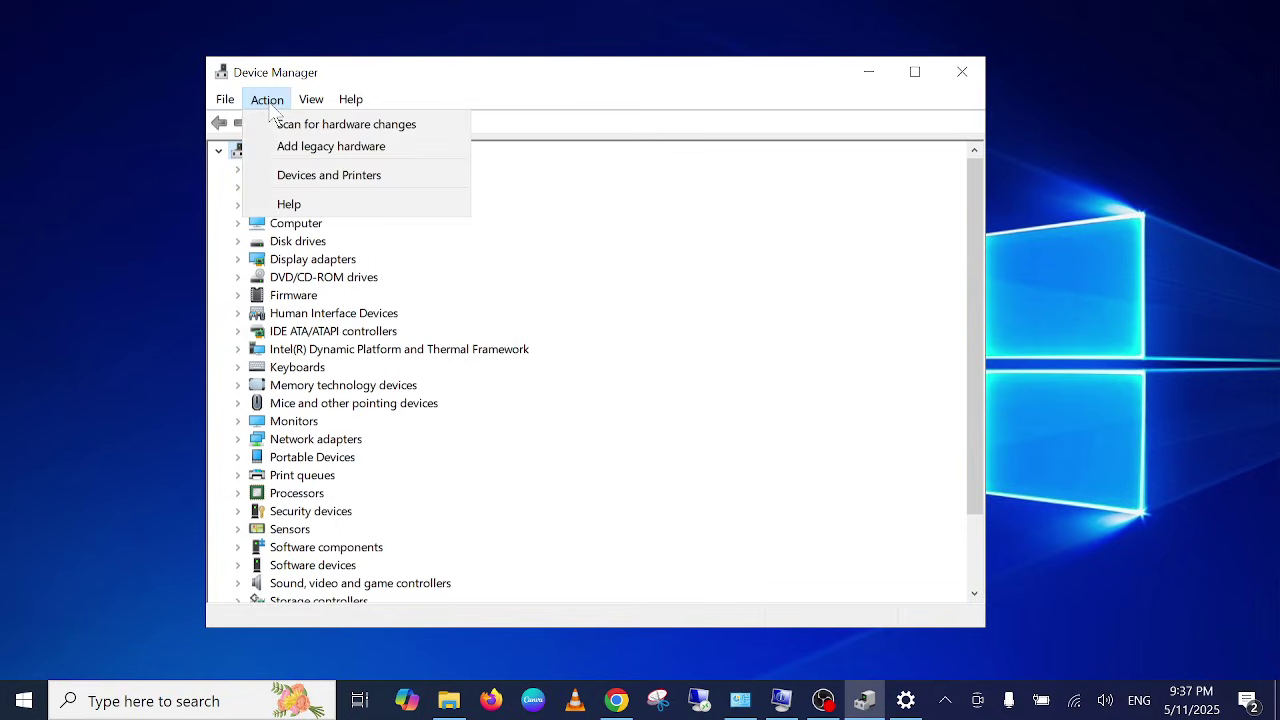
left_click(400, 124)
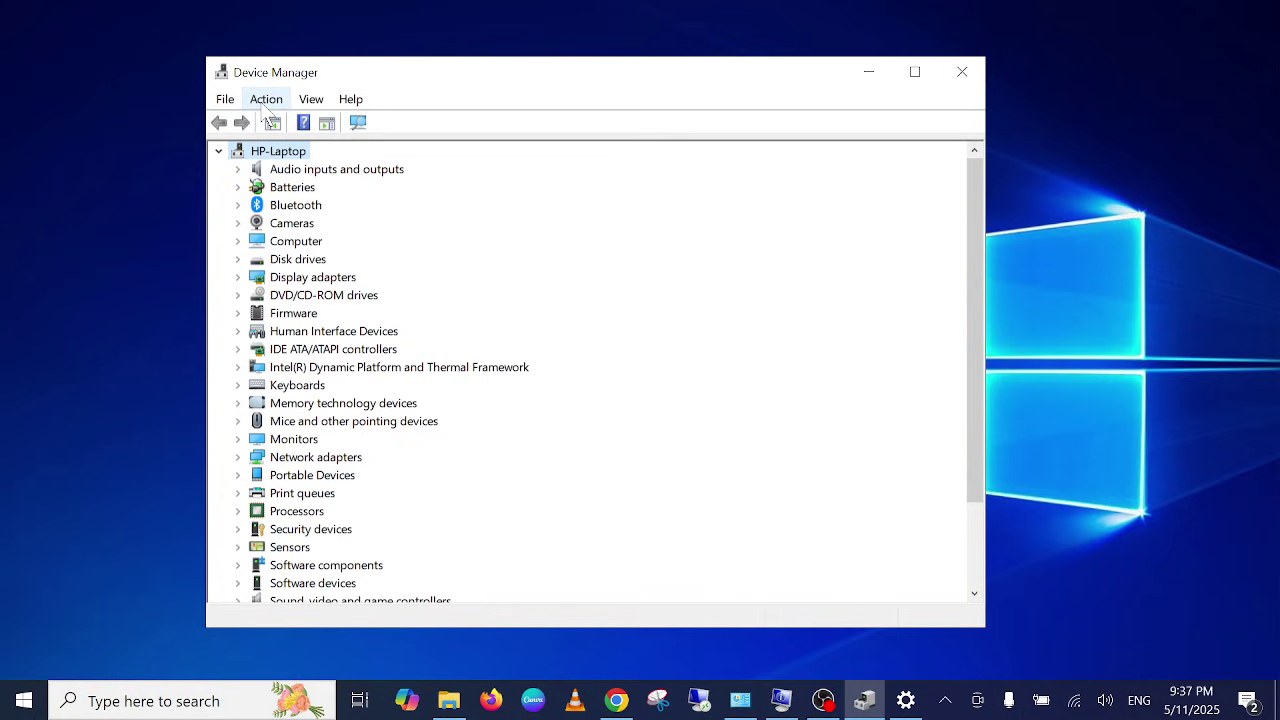
Auto-search drivers for the Intel Wireless Bluetooth adapter and Microsoft Bluetooth Enumerator; both already current
left_click(238, 206)
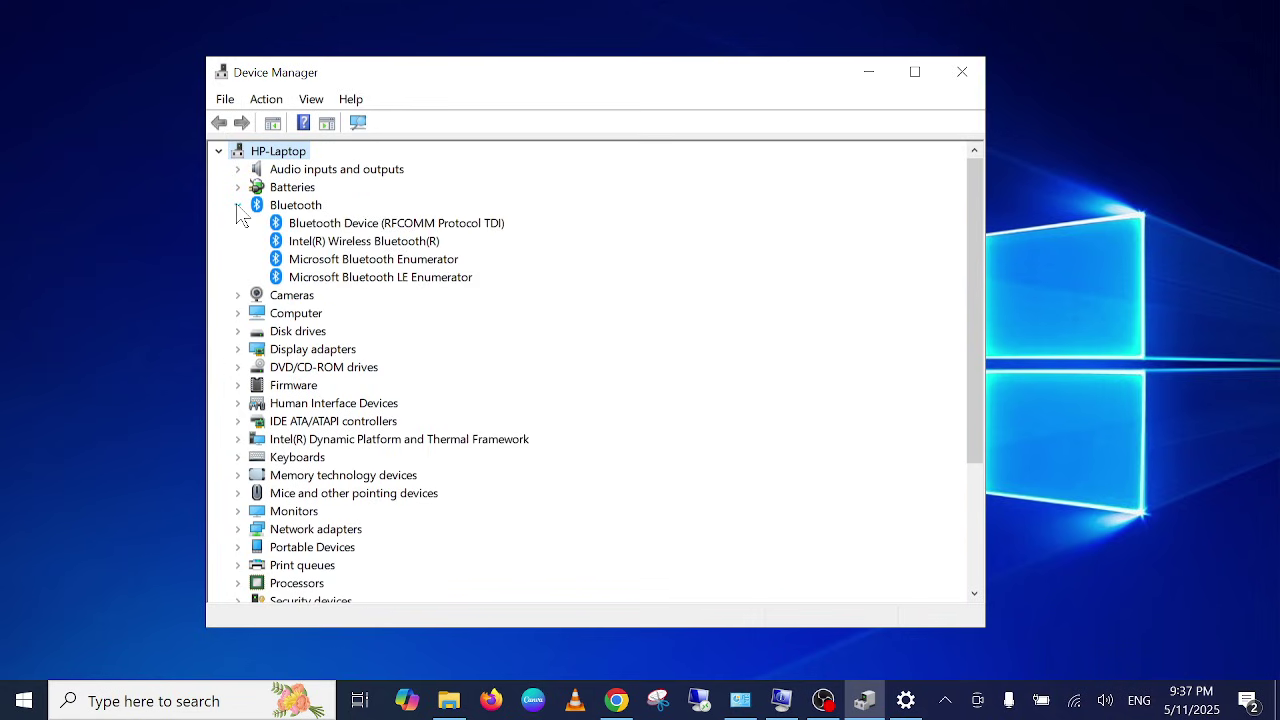
right_click(362, 245)
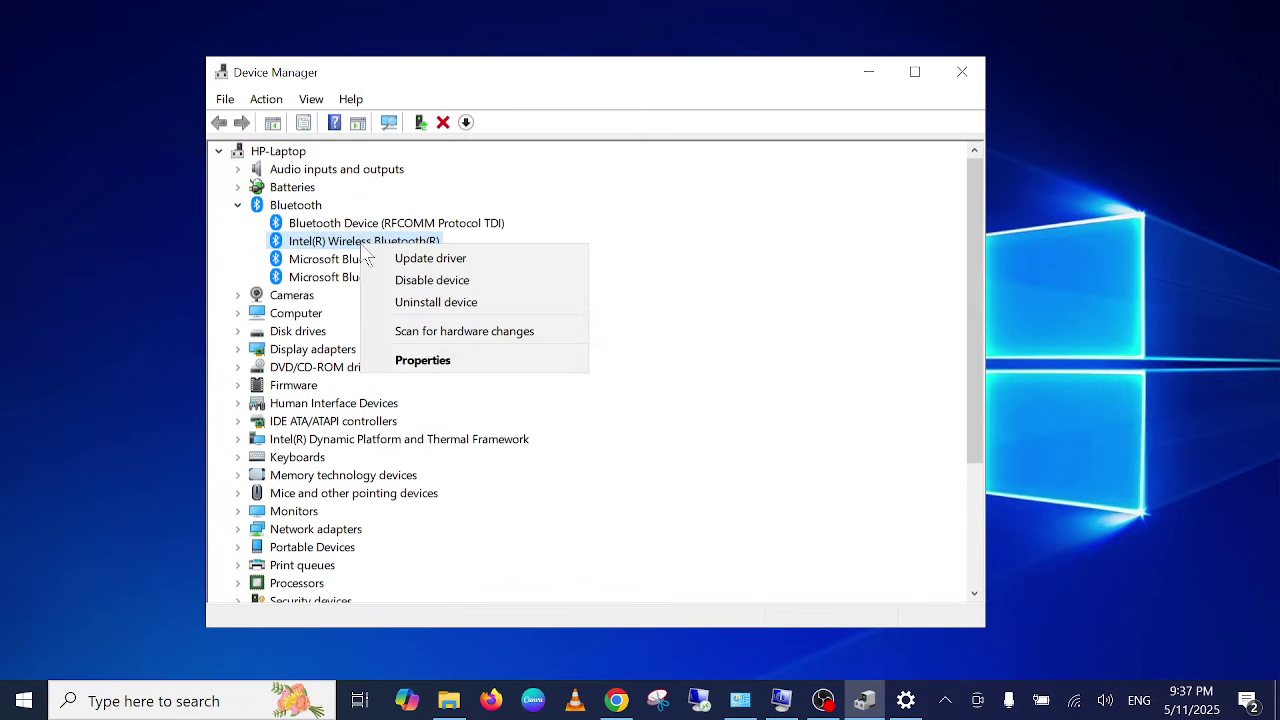
left_click(415, 258)
left_click(474, 310)
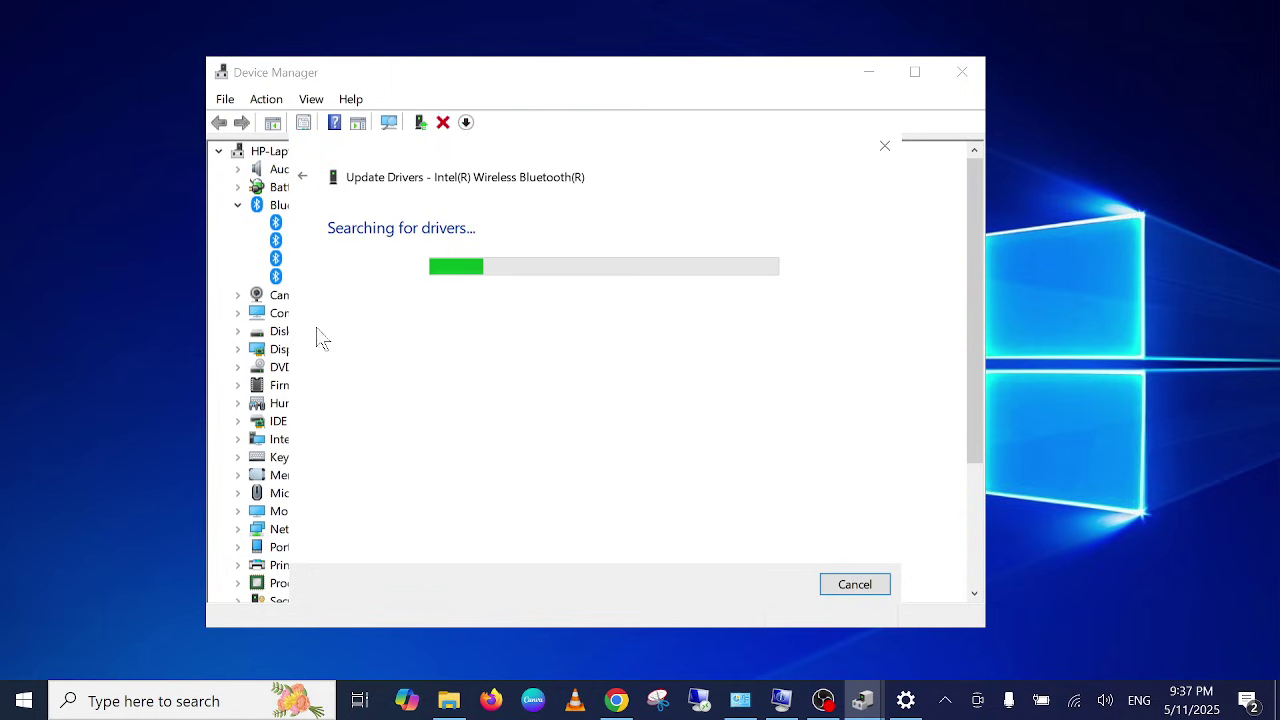
left_click(862, 588)
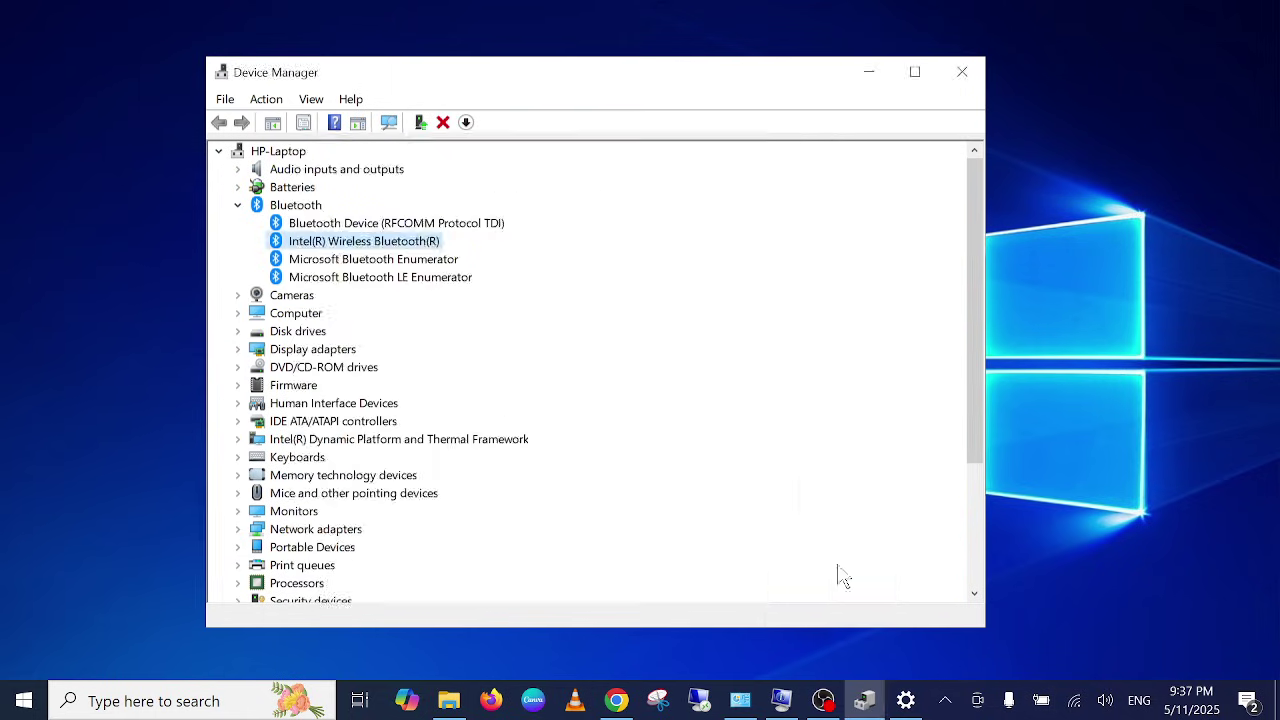
right_click(347, 262)
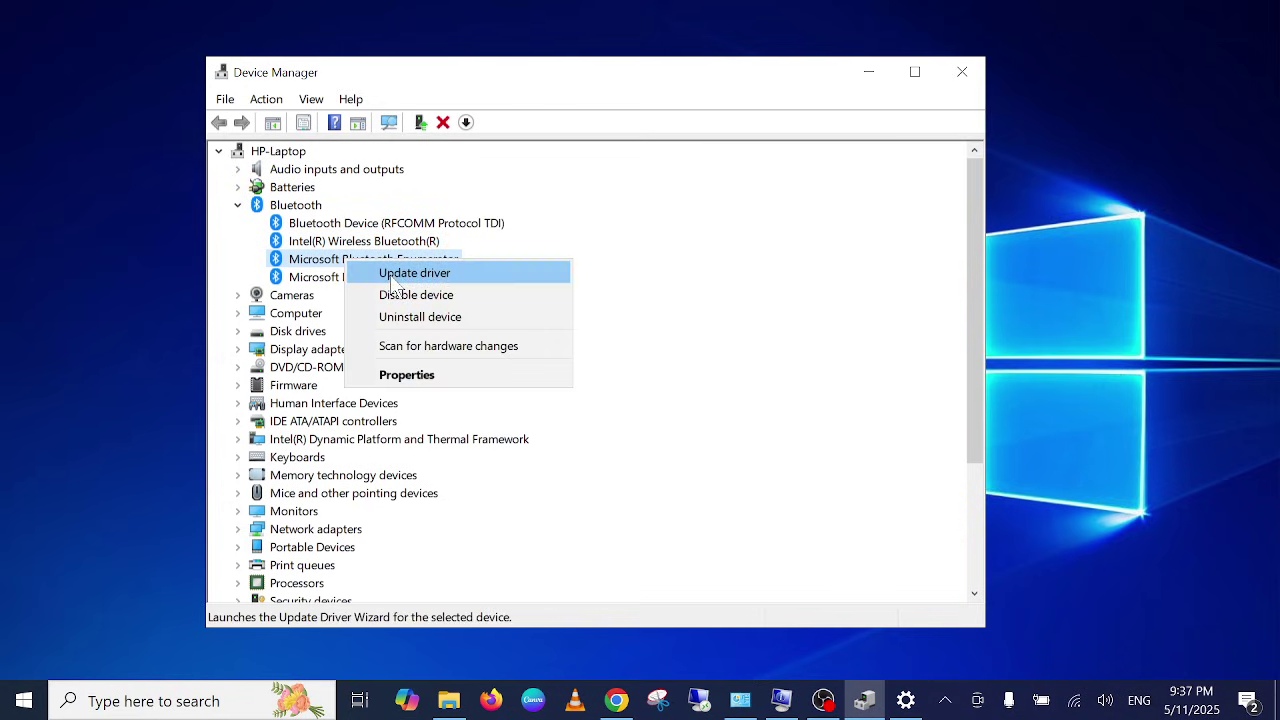
left_click(390, 272)
left_click(505, 312)
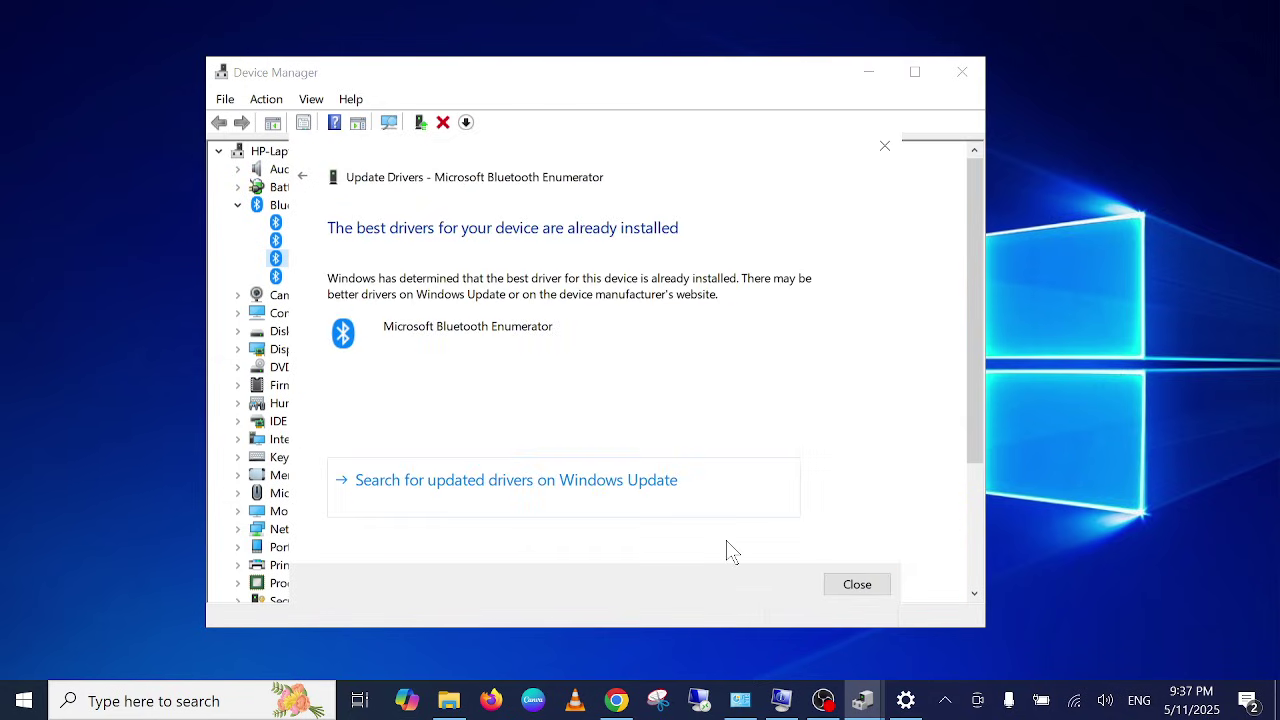
left_click(856, 584)
Auto-search drivers for the Microsoft Bluetooth LE Enumerator and RFCOMM Protocol TDI device; both already current
right_click(345, 276)
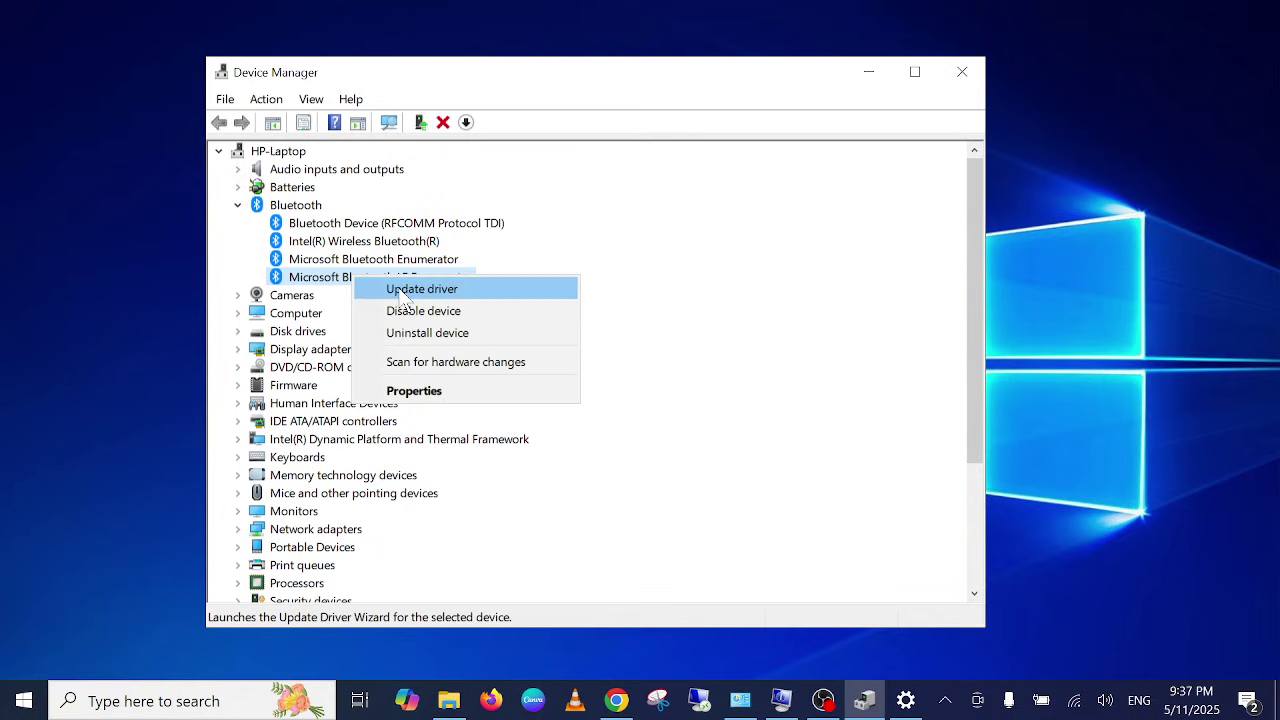
left_click(400, 289)
left_click(563, 322)
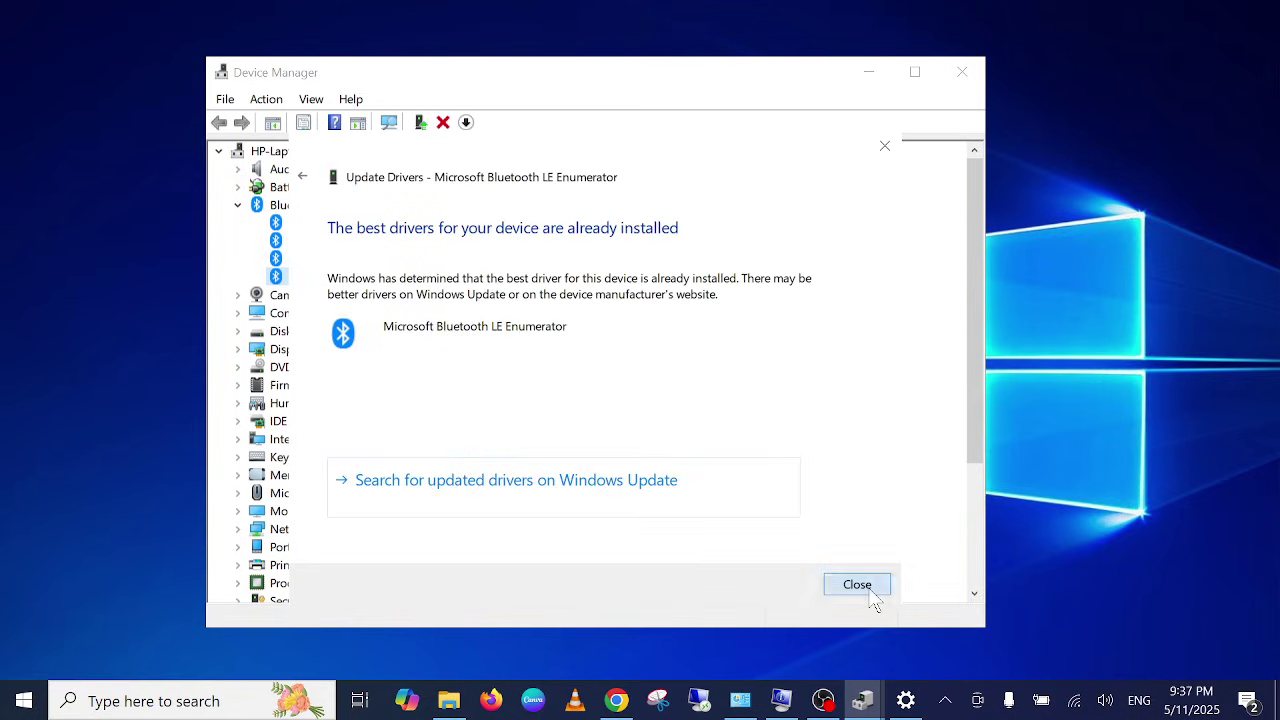
left_click(855, 584)
left_click(357, 224)
right_click(357, 228)
left_click(395, 238)
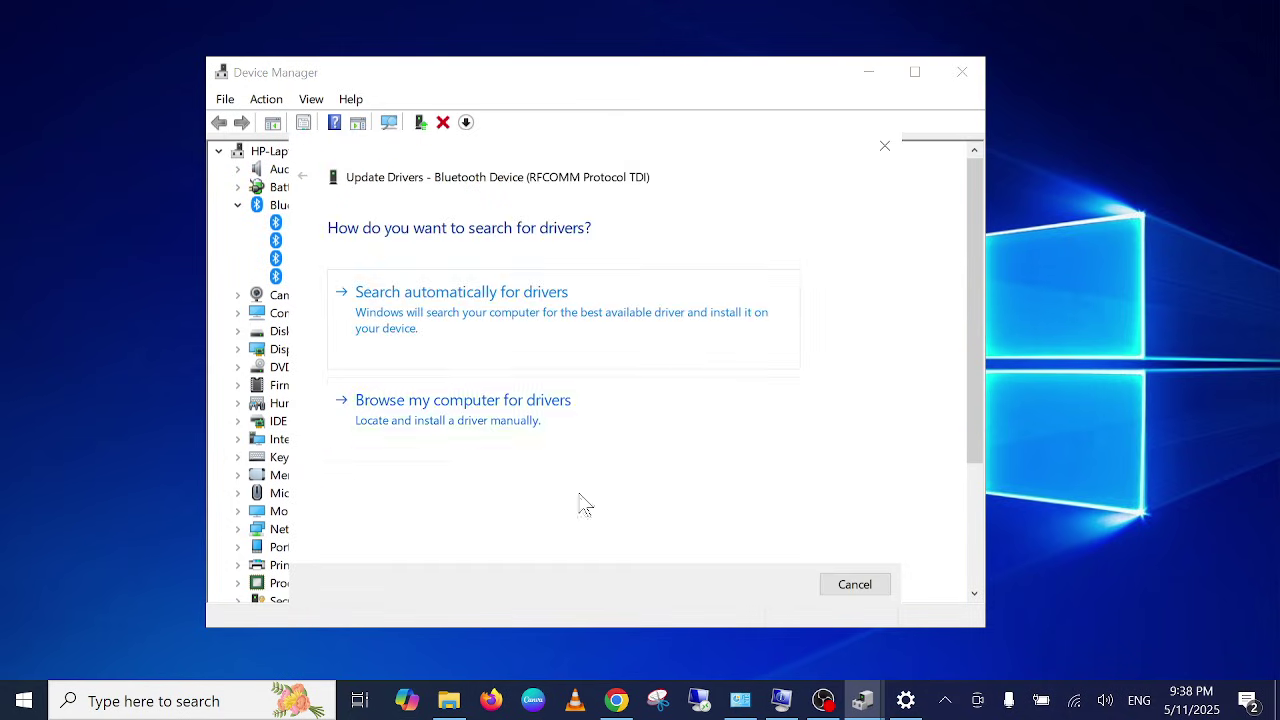
left_click(567, 322)
left_click(859, 585)
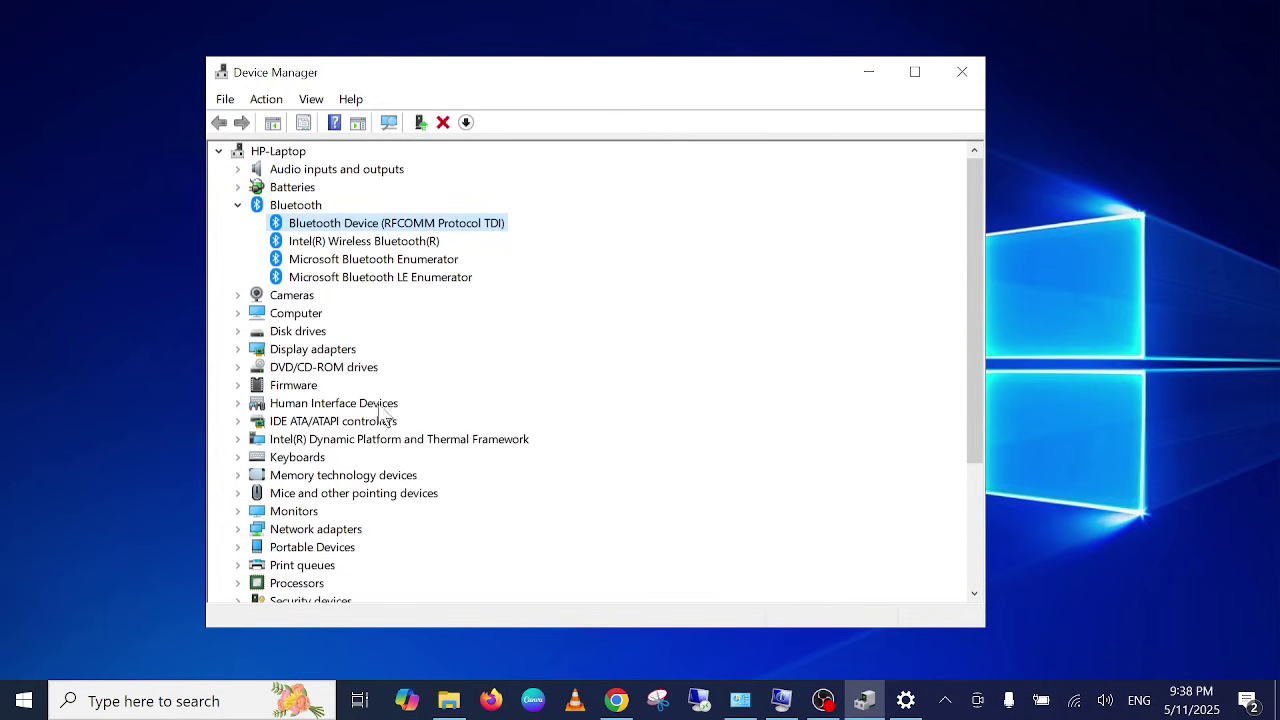
left_click(905, 700)
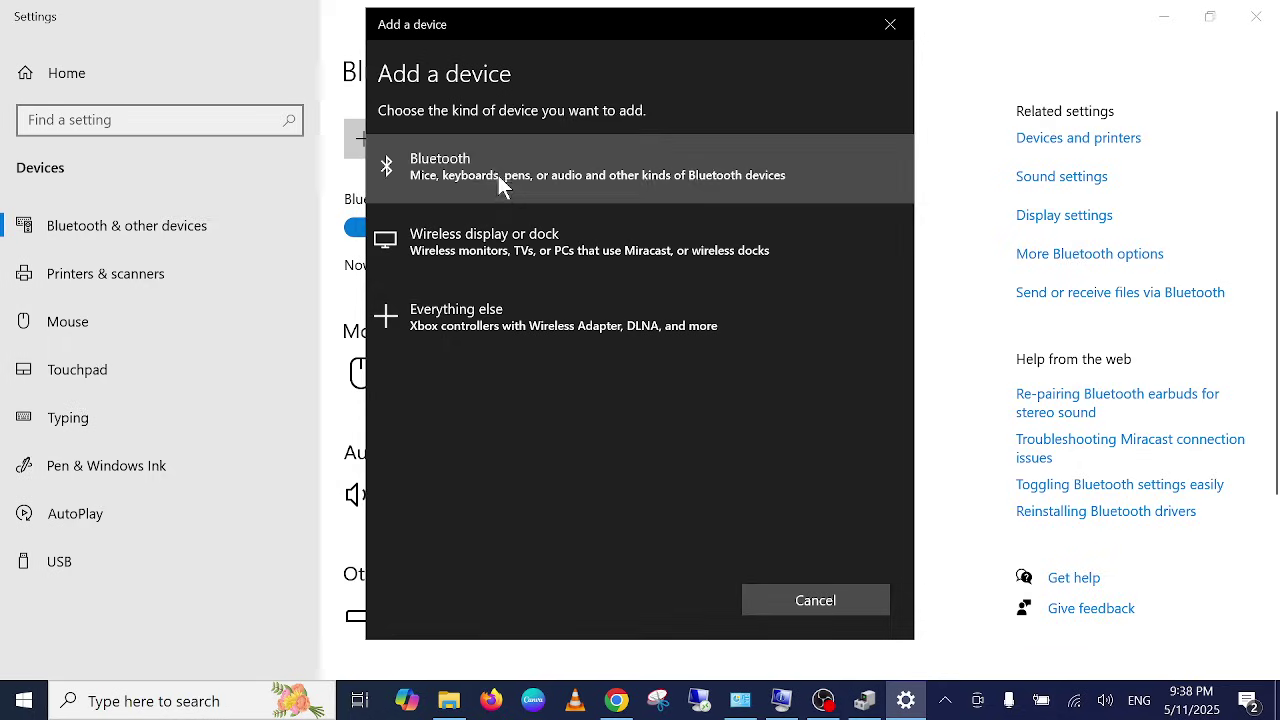
left_click(497, 172)
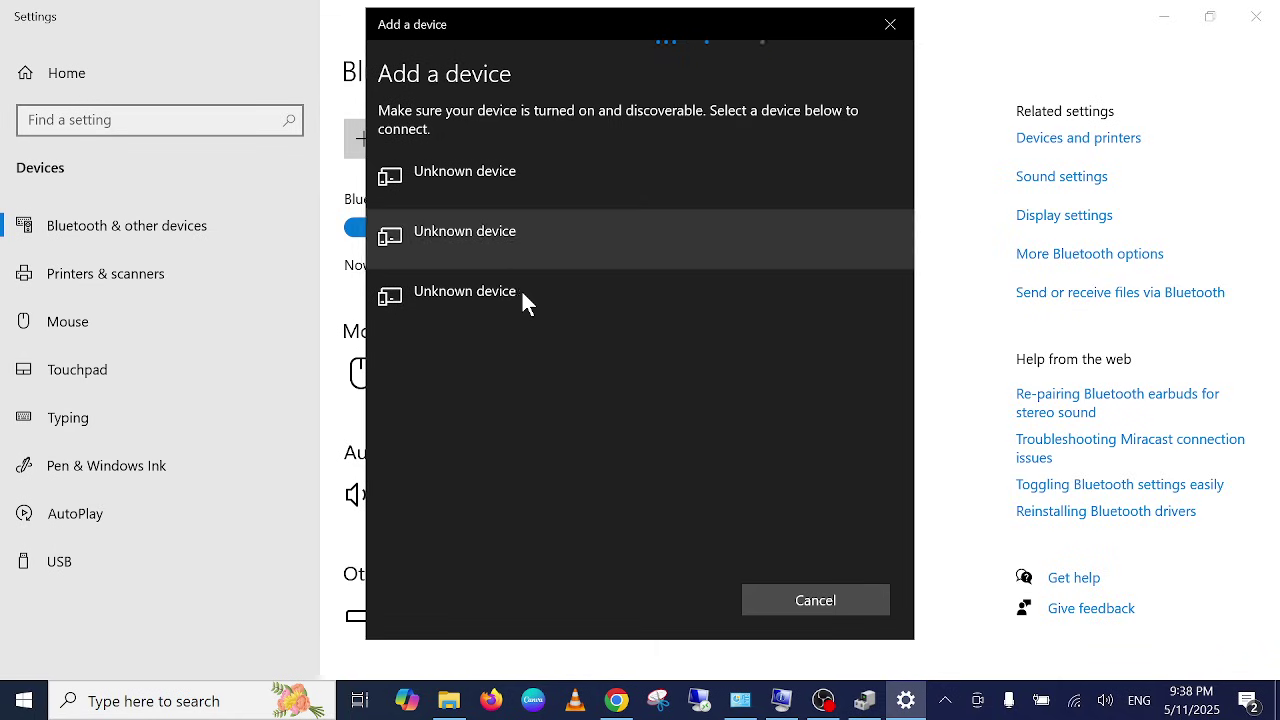
left_click(810, 601)
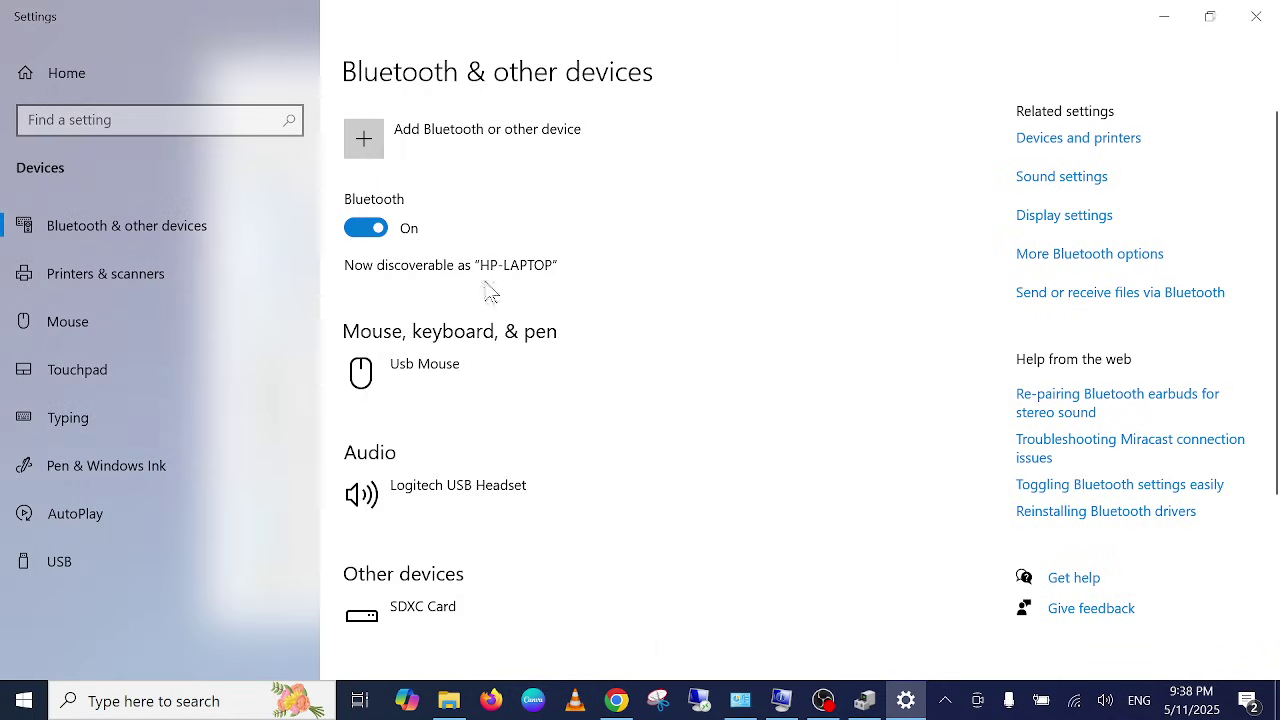
left_click(1266, 22)
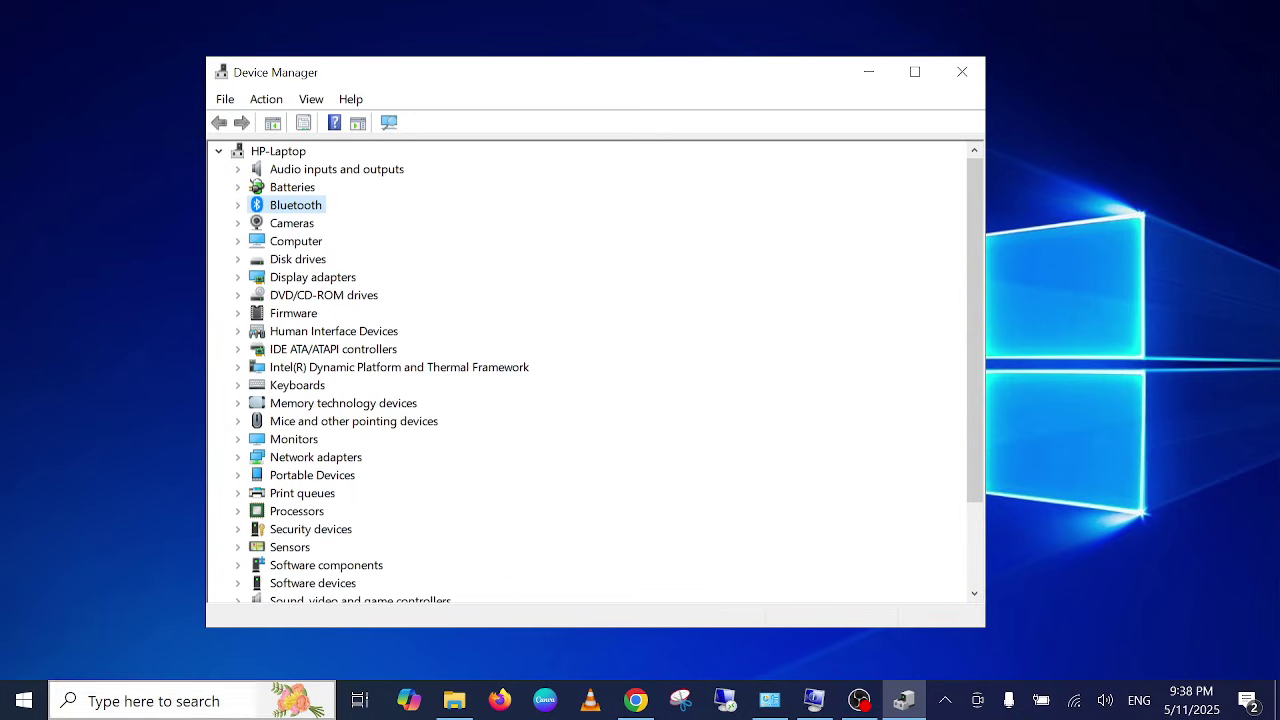
Open Command Prompt from a 'cmd' search
left_click(143, 700)
type("cmd")
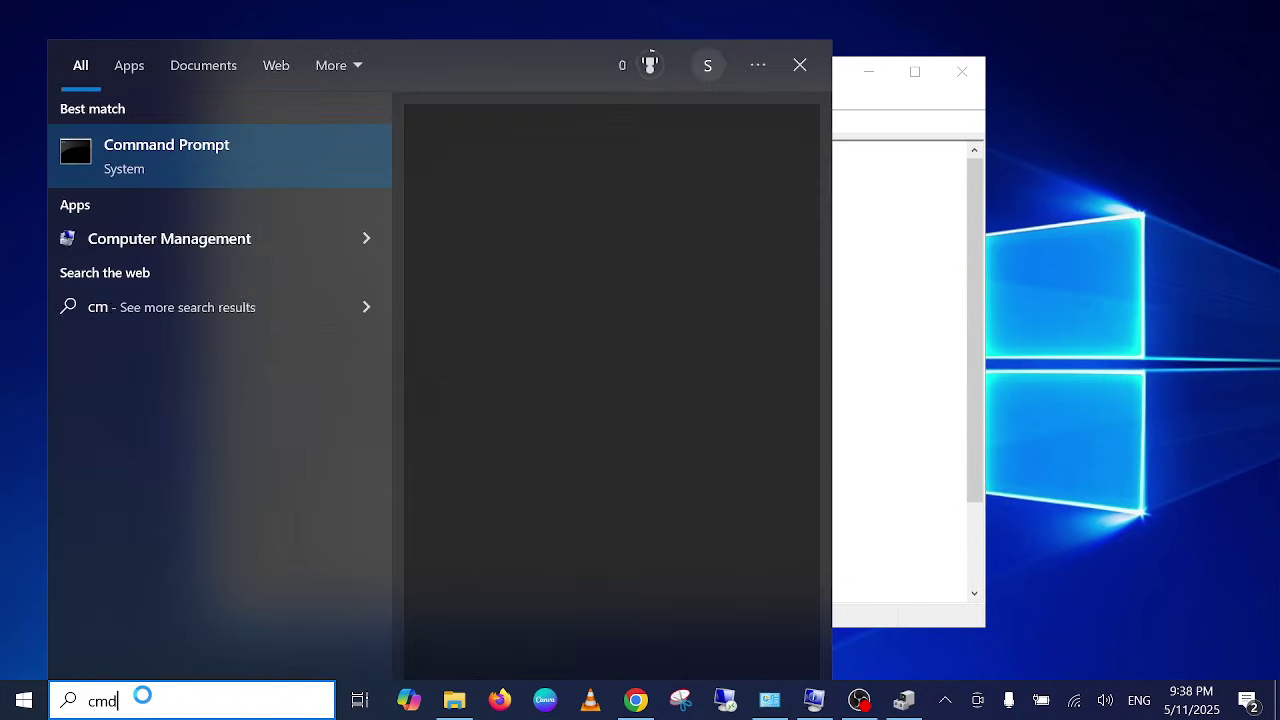
left_click(217, 153)
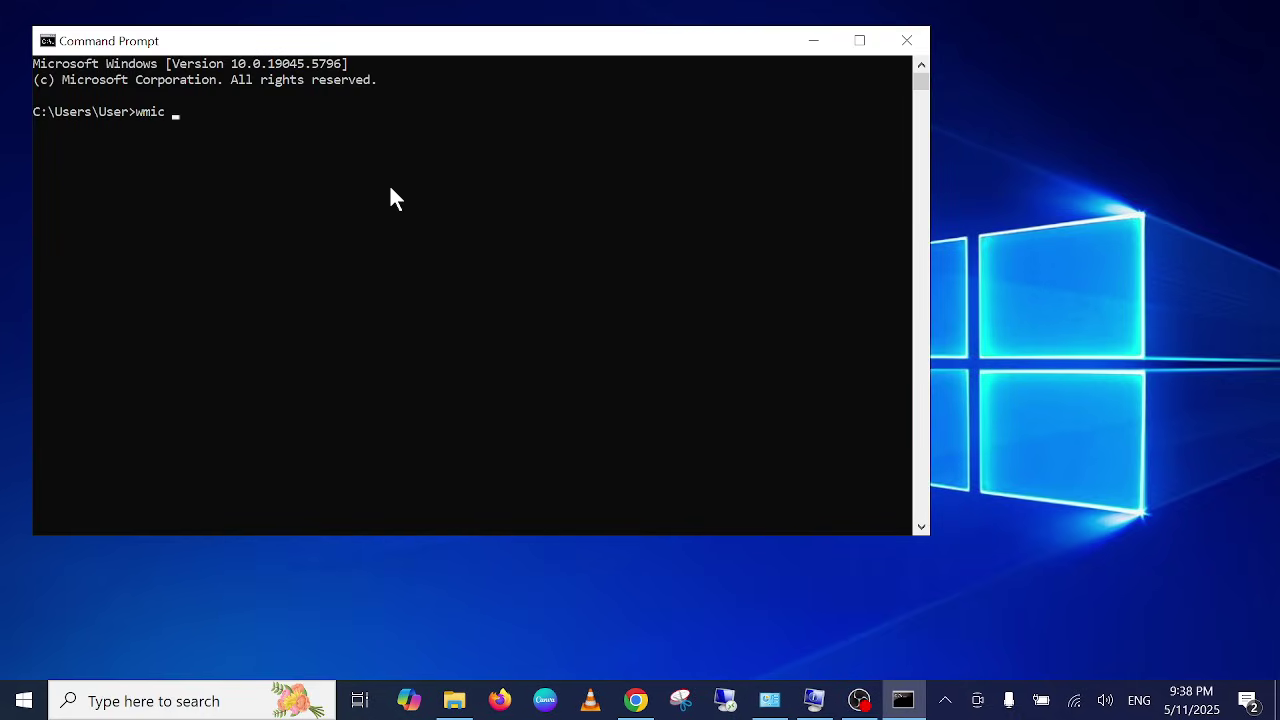
Run 'wmic csproduct', maximize to select the serial number, then minimize the window
type("wmic csproduct")
key("Return")
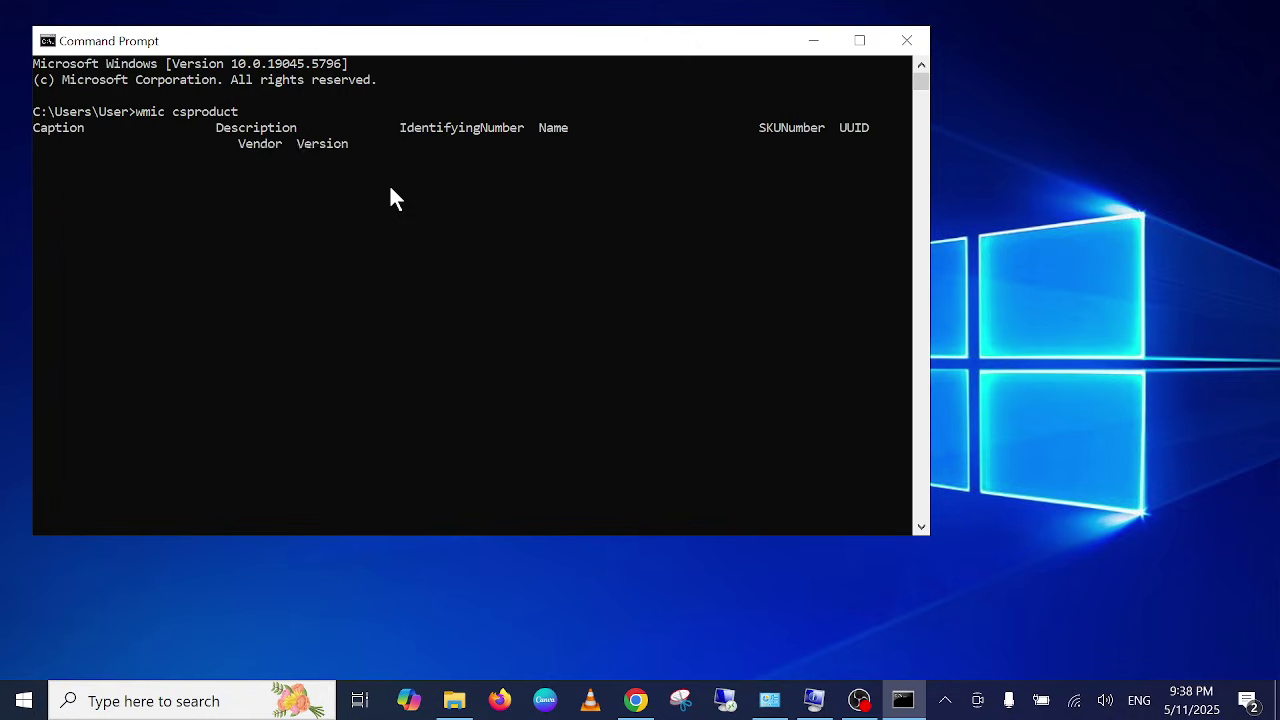
left_click(864, 49)
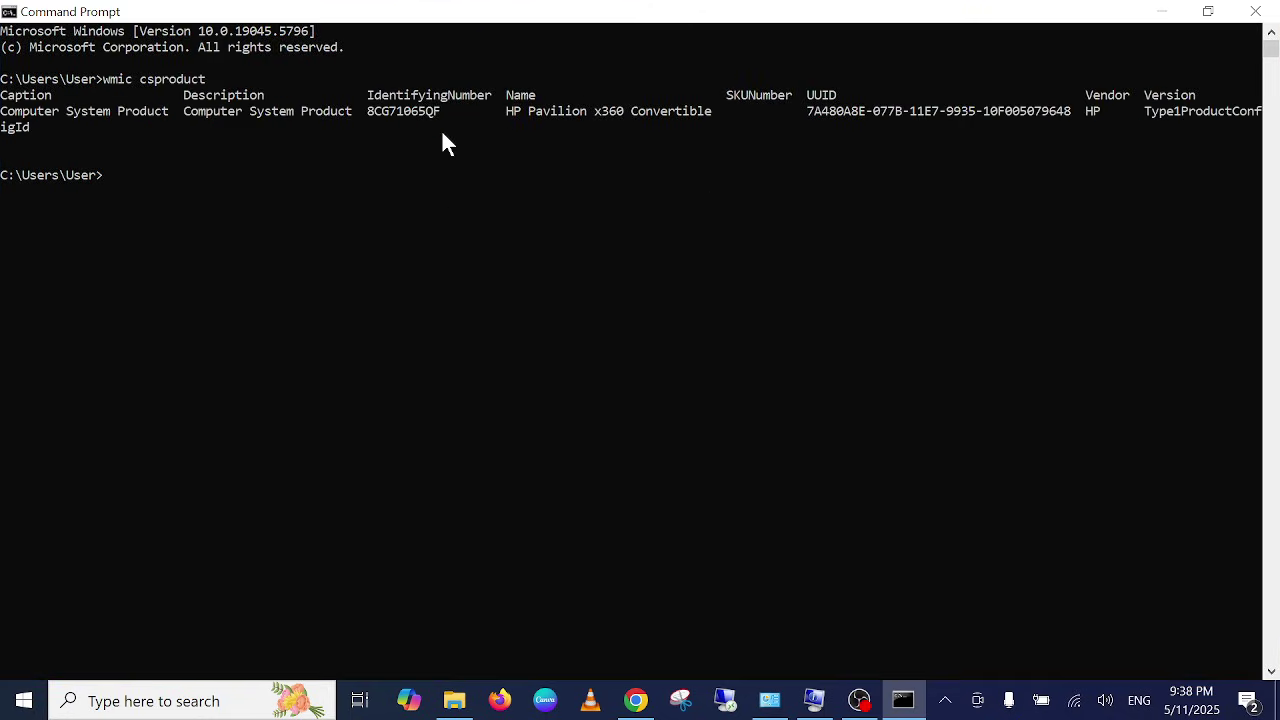
left_click(367, 113)
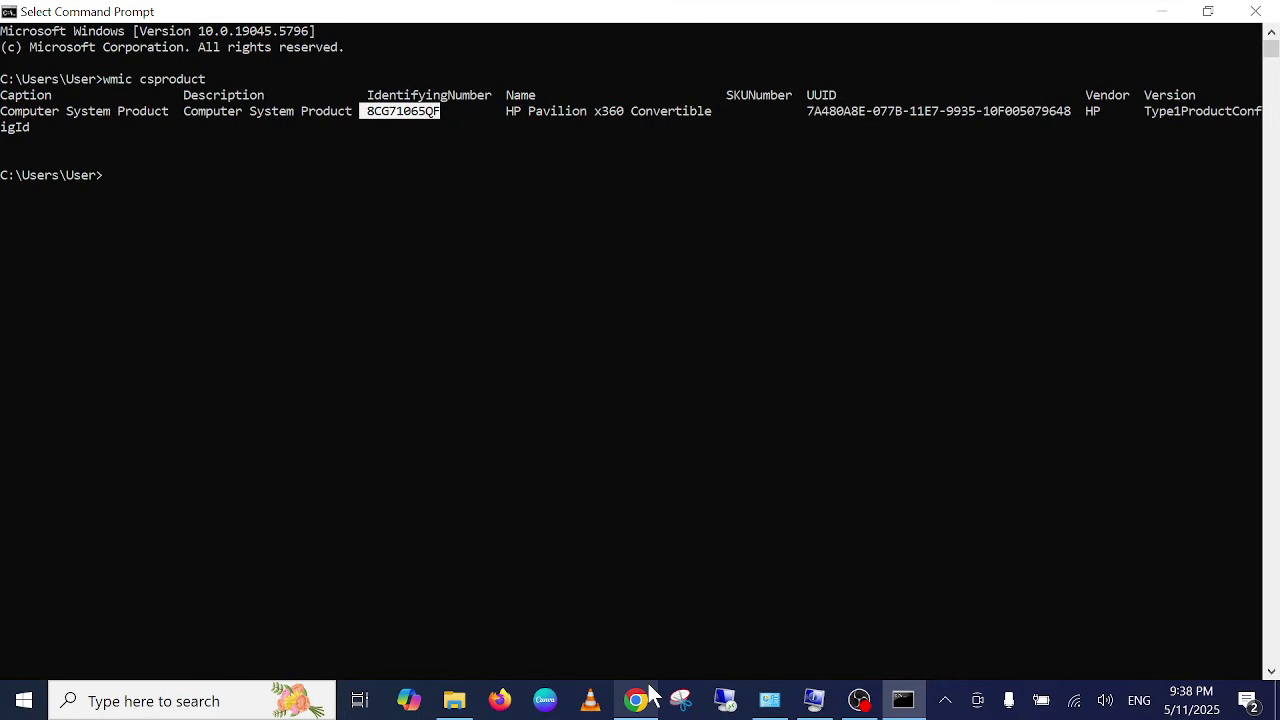
left_click(1165, 11)
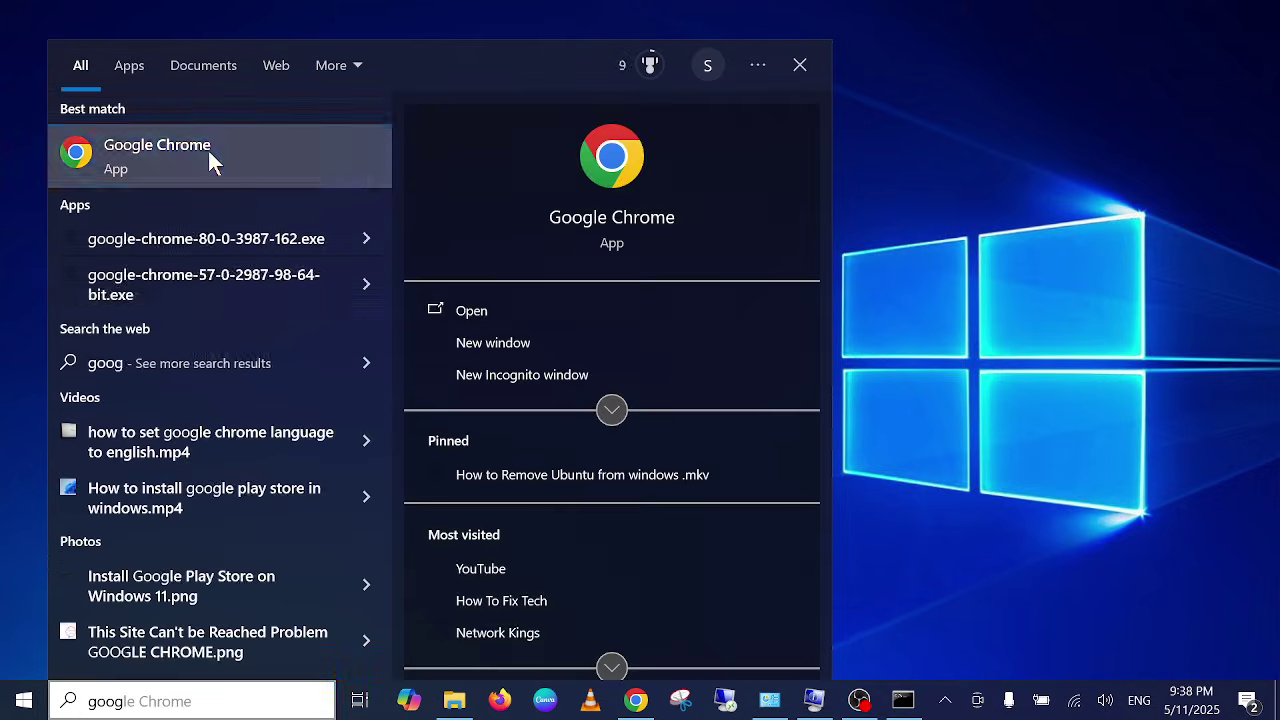
Search Google for 'hp driver' in a maximized Chrome Incognito window
left_click(207, 148)
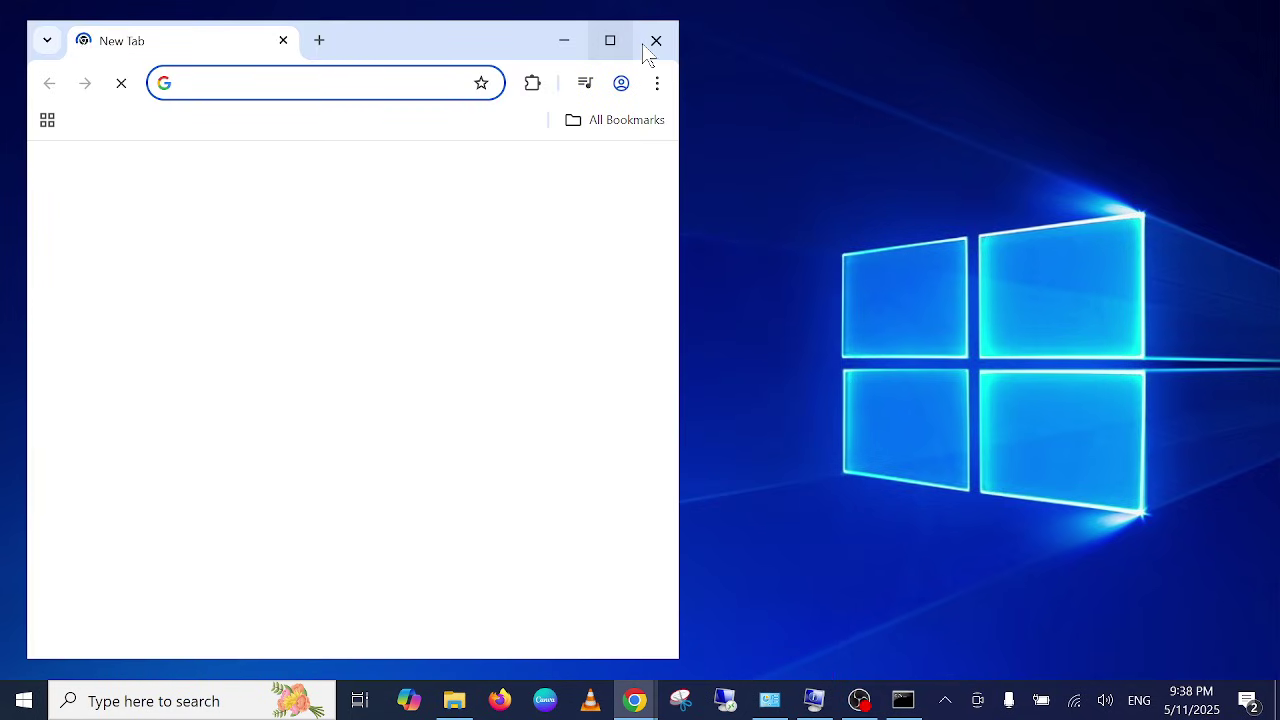
left_click(656, 85)
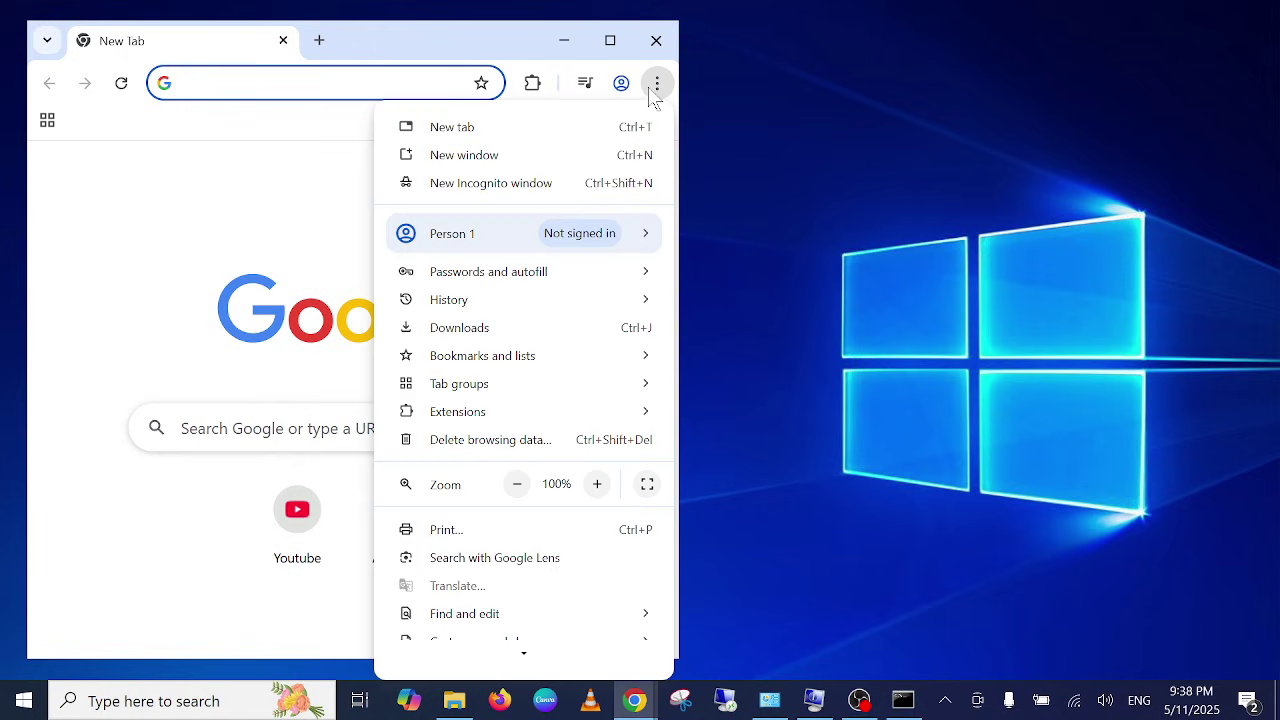
left_click(474, 185)
left_click(605, 48)
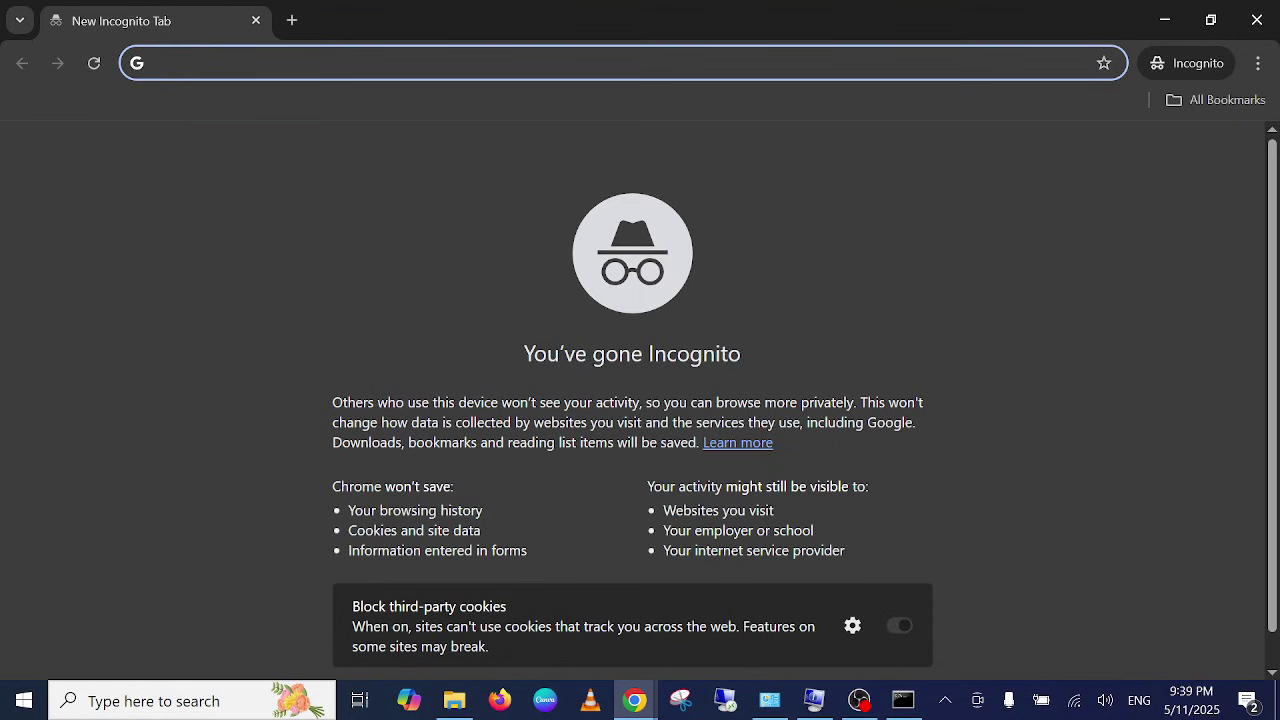
type("hp driver")
key("Return")
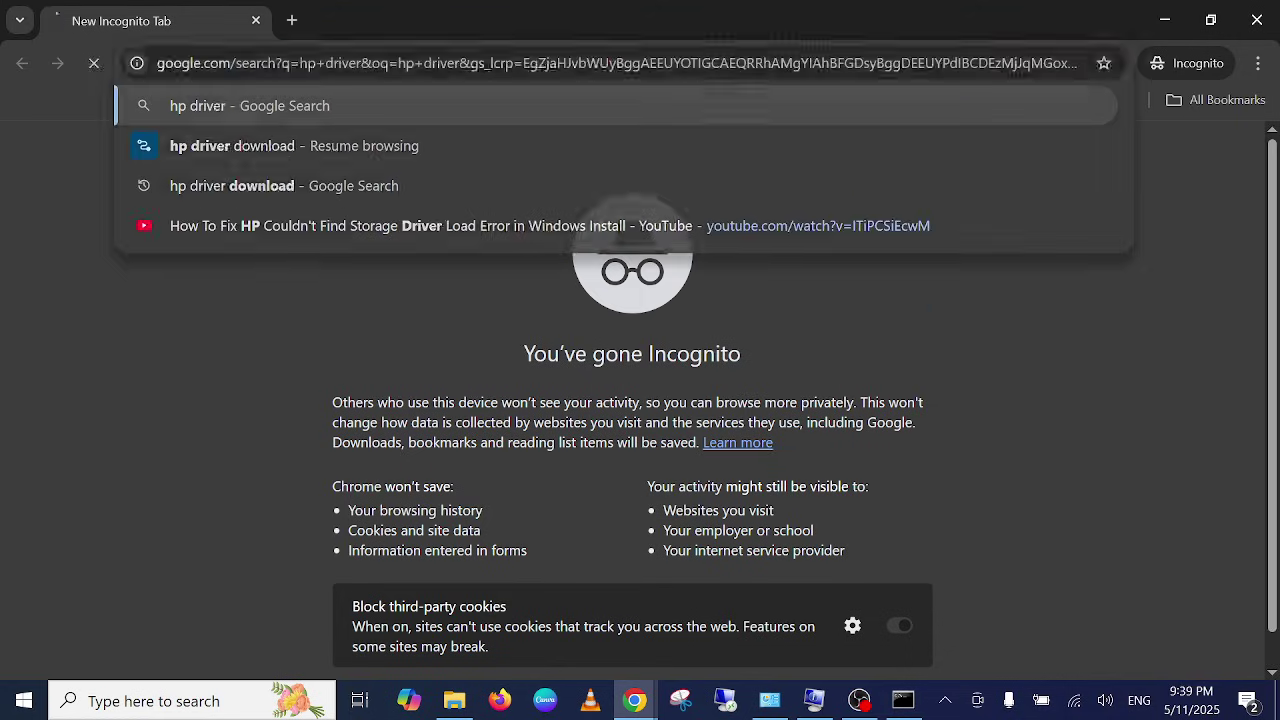
Check the System Name and System Model rows in System Information, then return to the search results
left_click(813, 700)
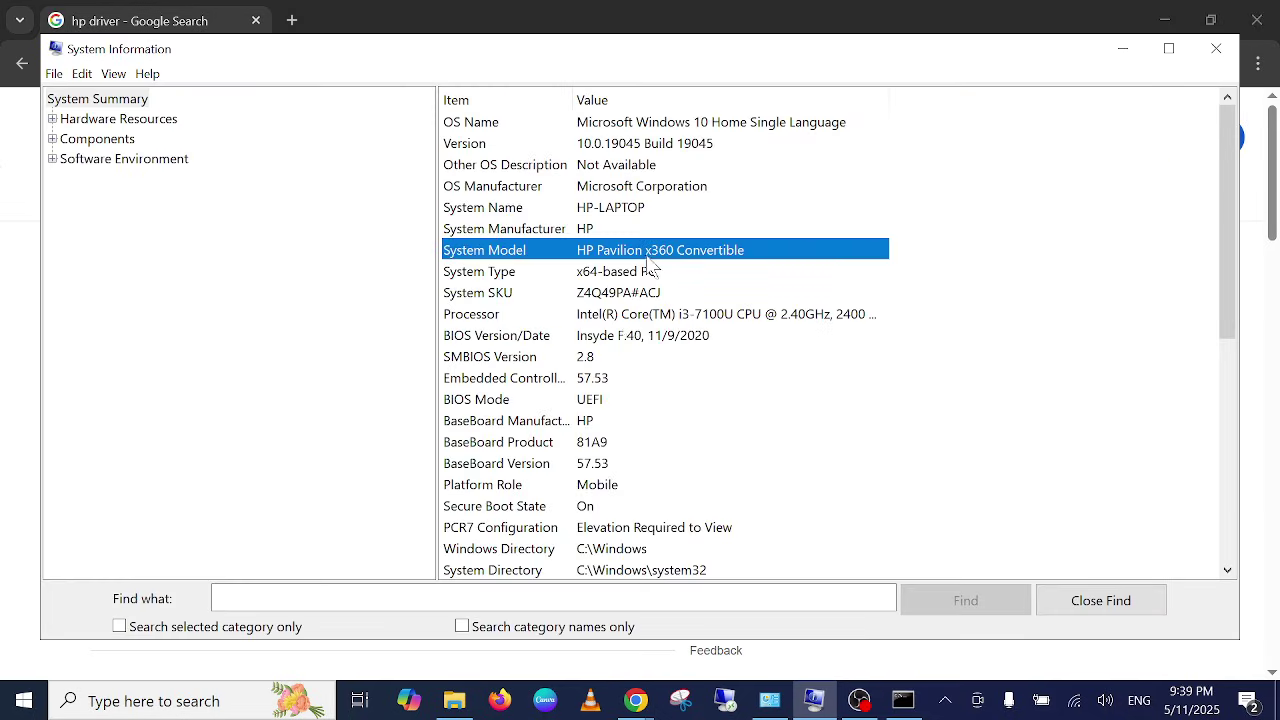
left_click(608, 210)
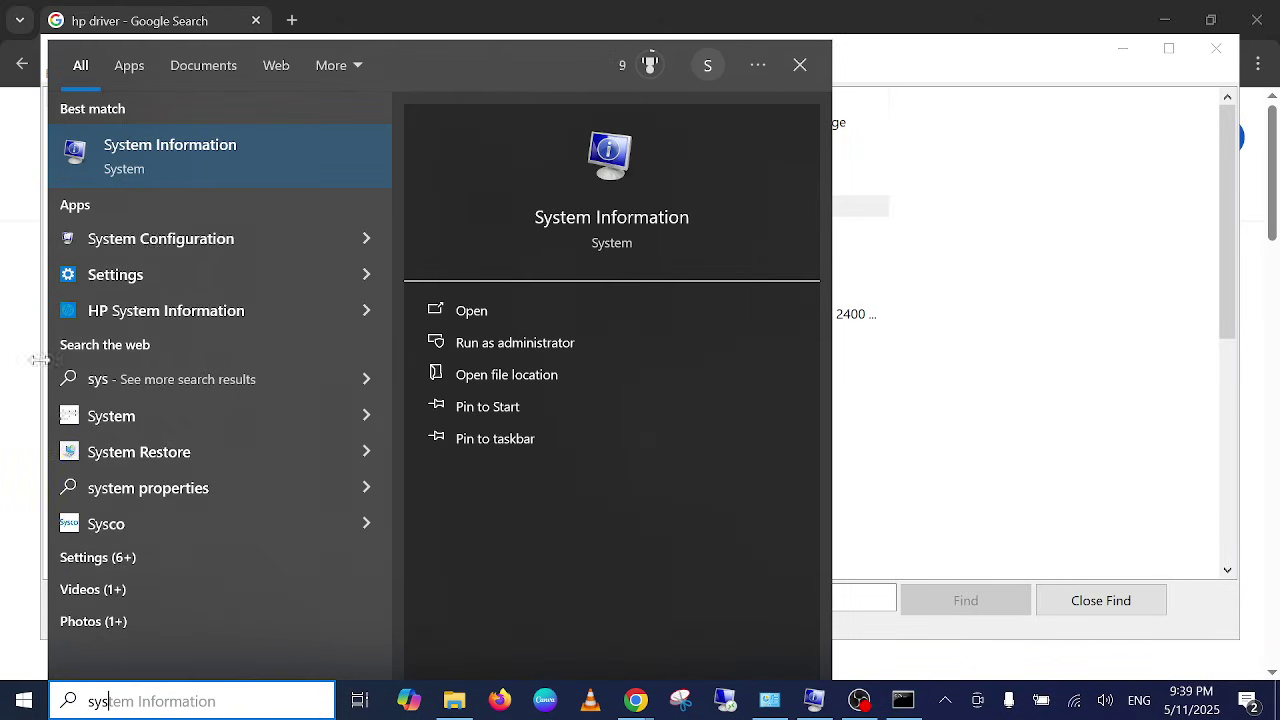
left_click(940, 230)
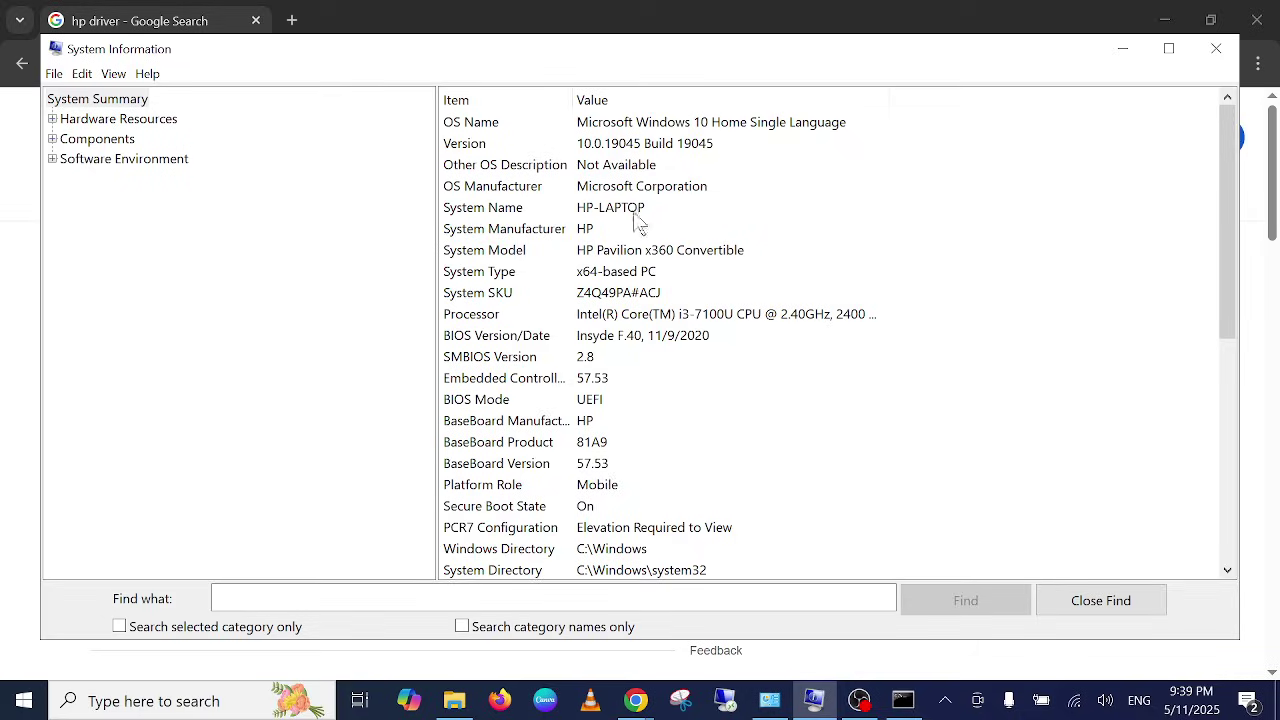
left_click(636, 256)
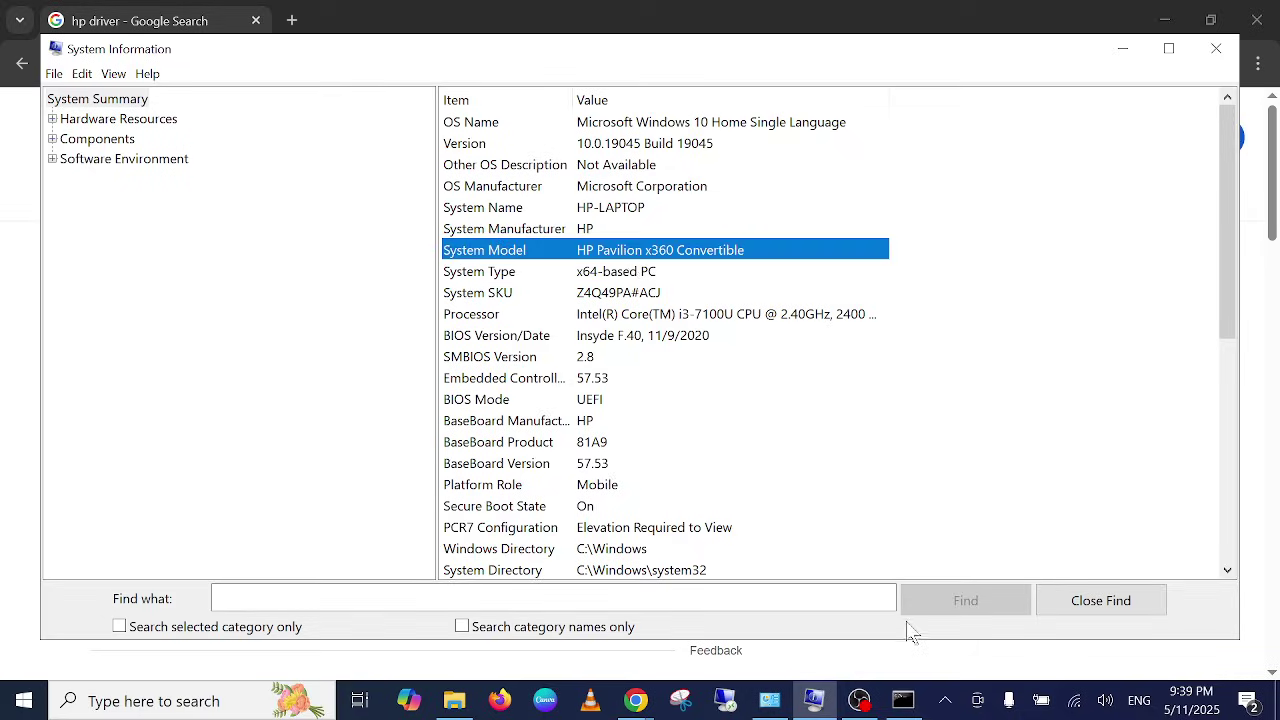
left_click(903, 700)
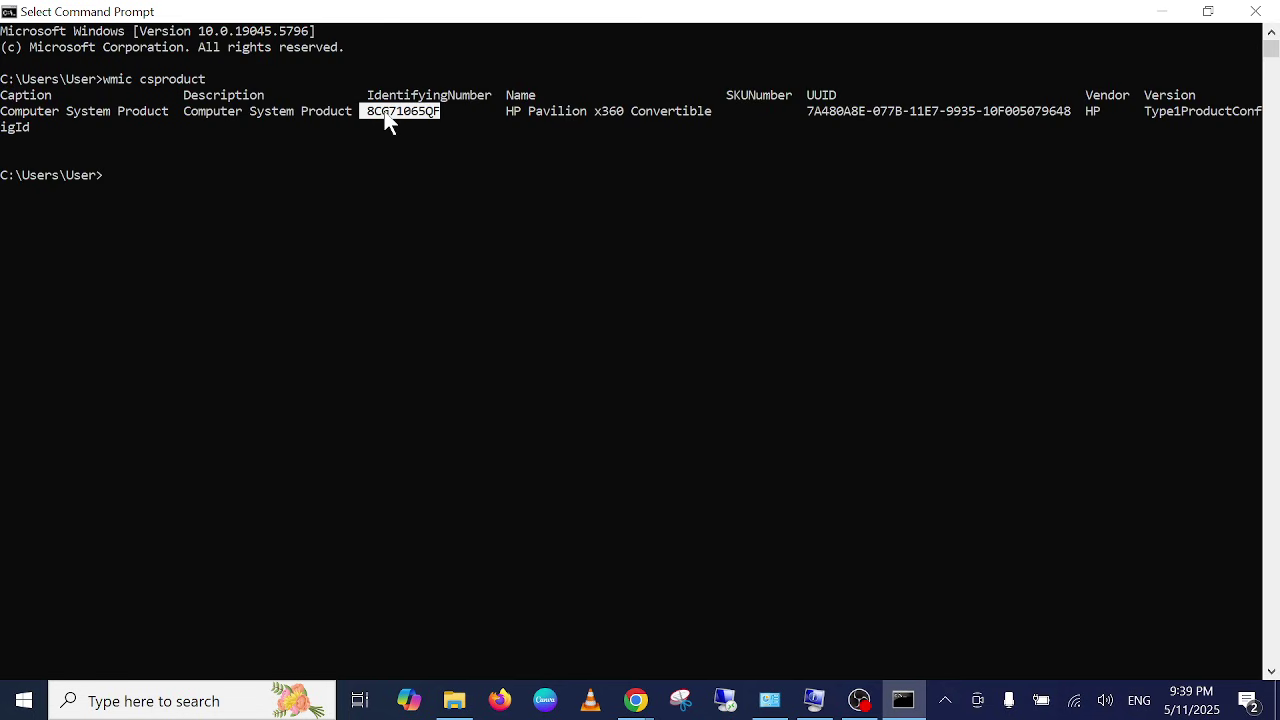
left_click(1161, 11)
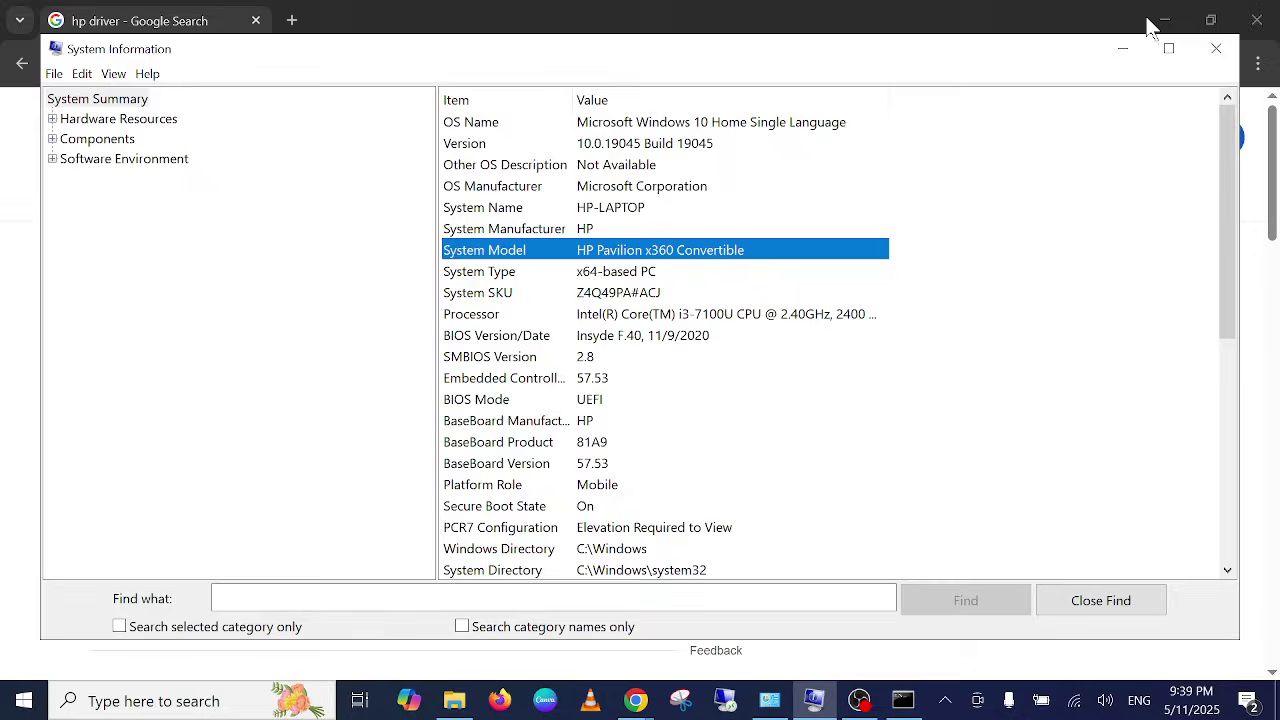
left_click(1105, 43)
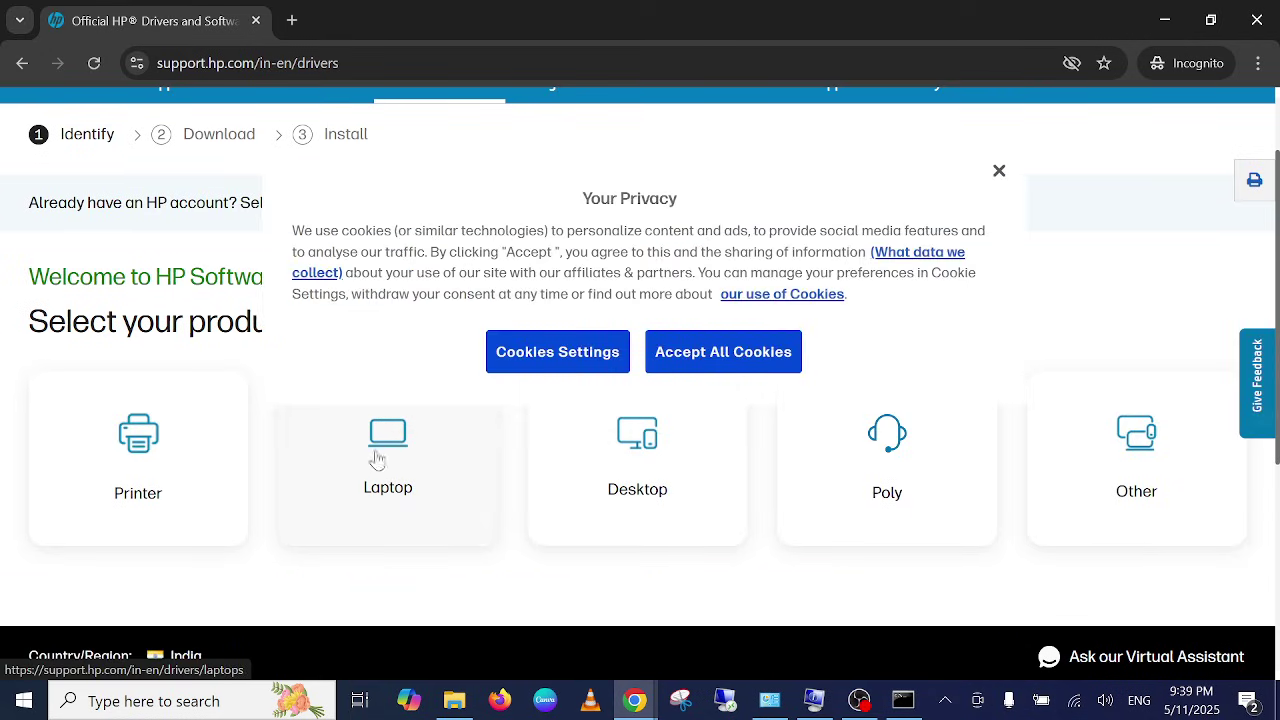
Open HP's Laptop drivers page and view the help on finding the product label
left_click(375, 456)
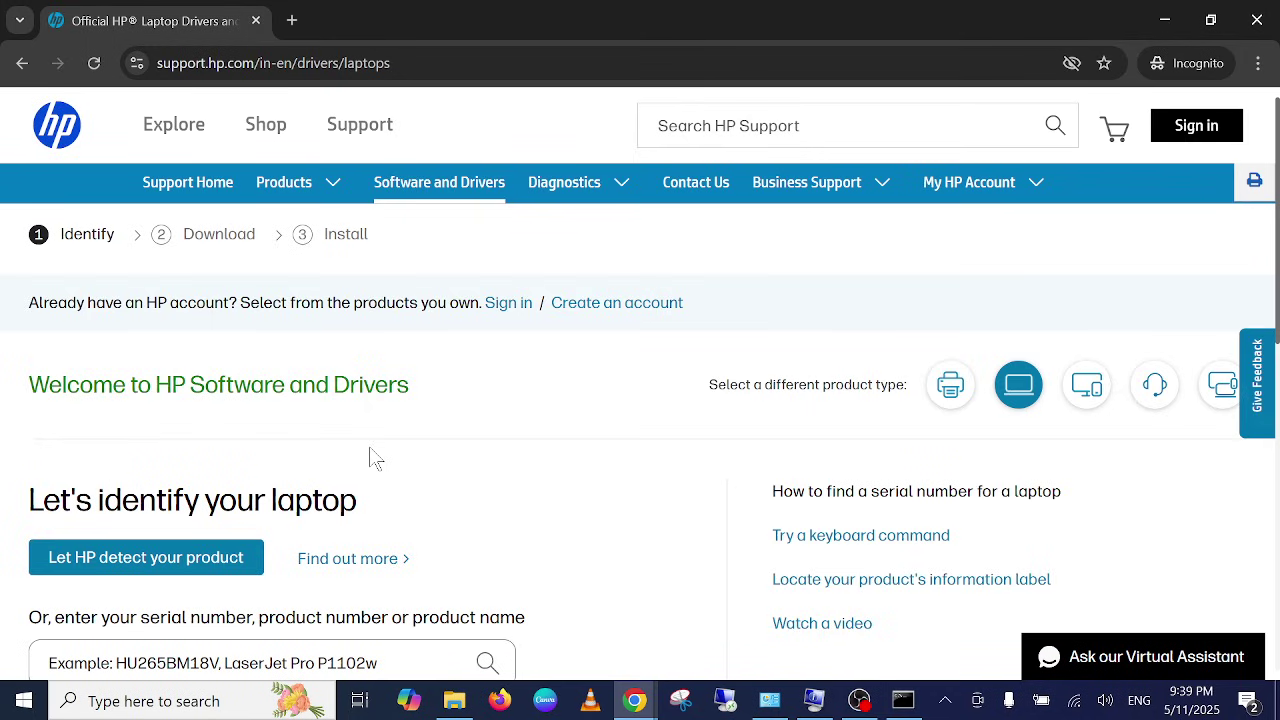
scroll(340, 463, "down", 3)
left_click(45, 371)
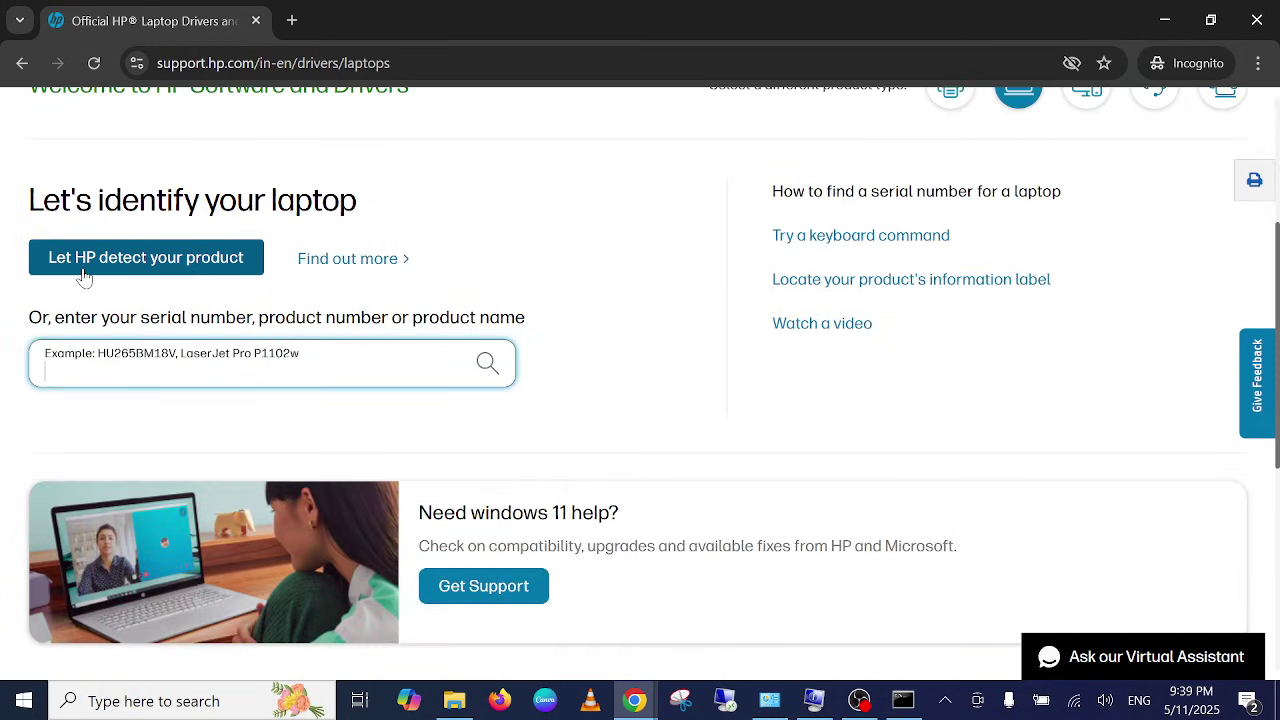
left_click(880, 281)
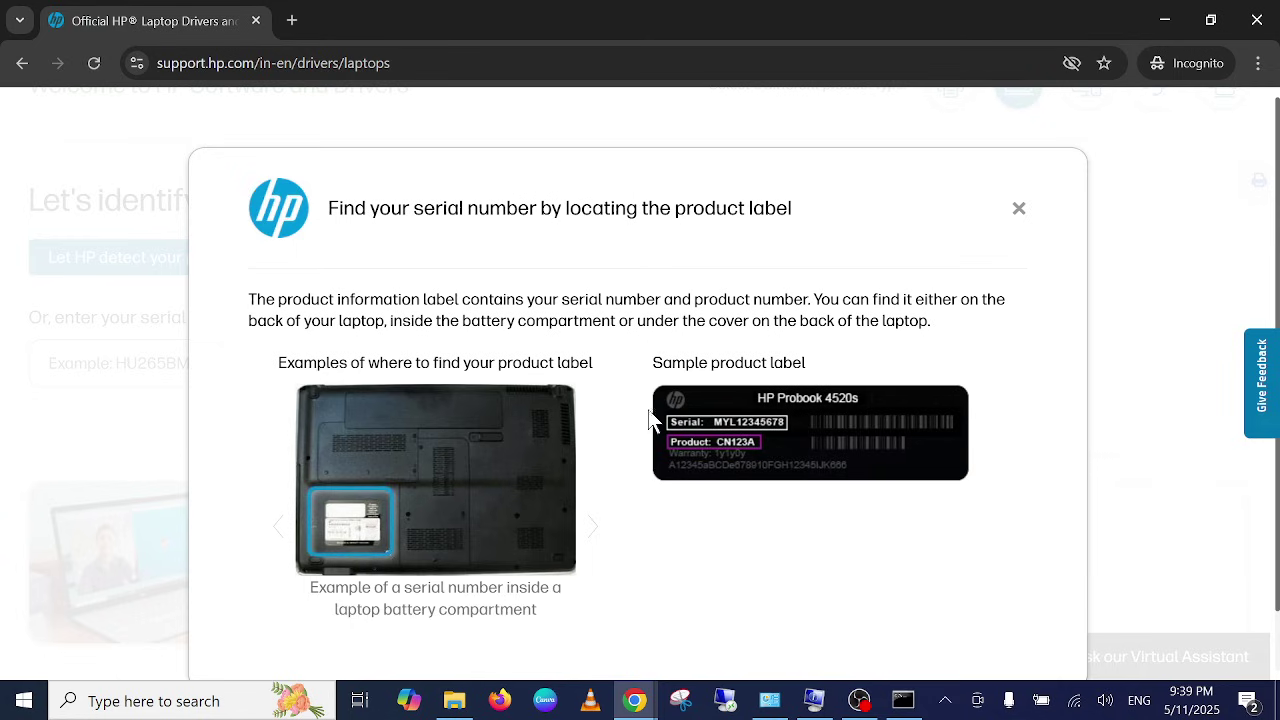
left_click(1019, 212)
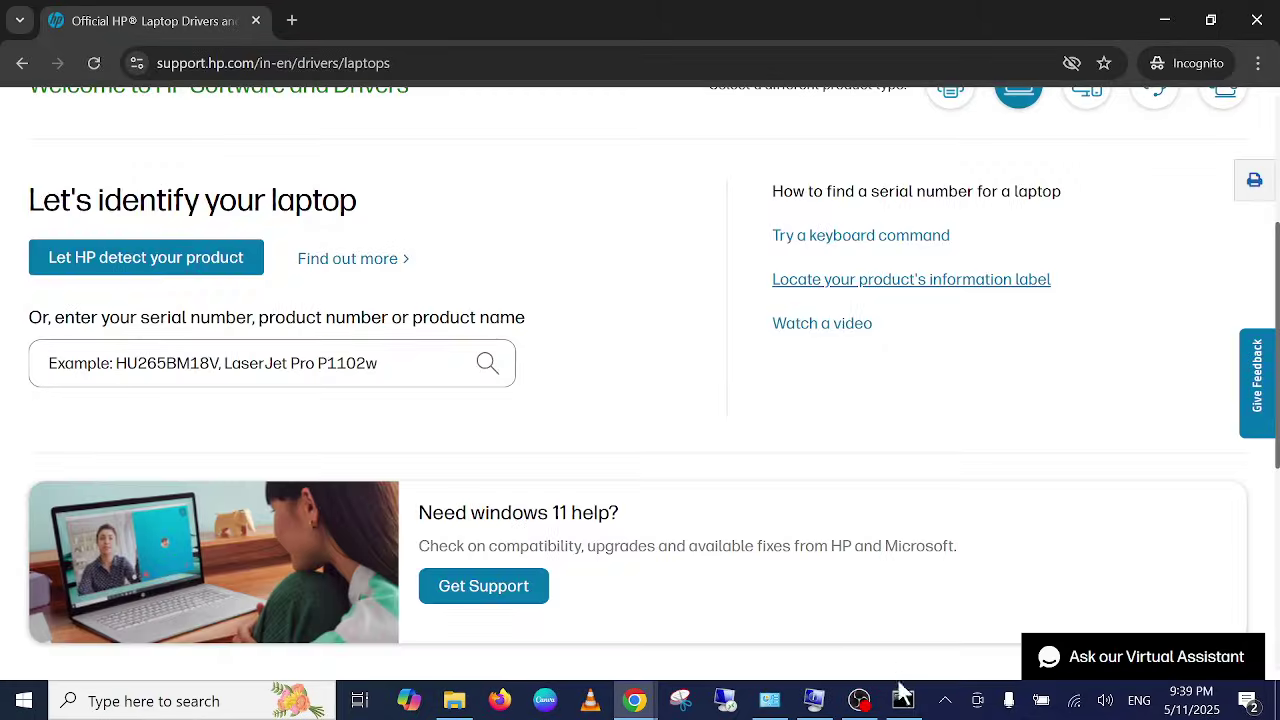
Copy the serial number from the Command Prompt output and paste it into HP's product search box
left_click(900, 698)
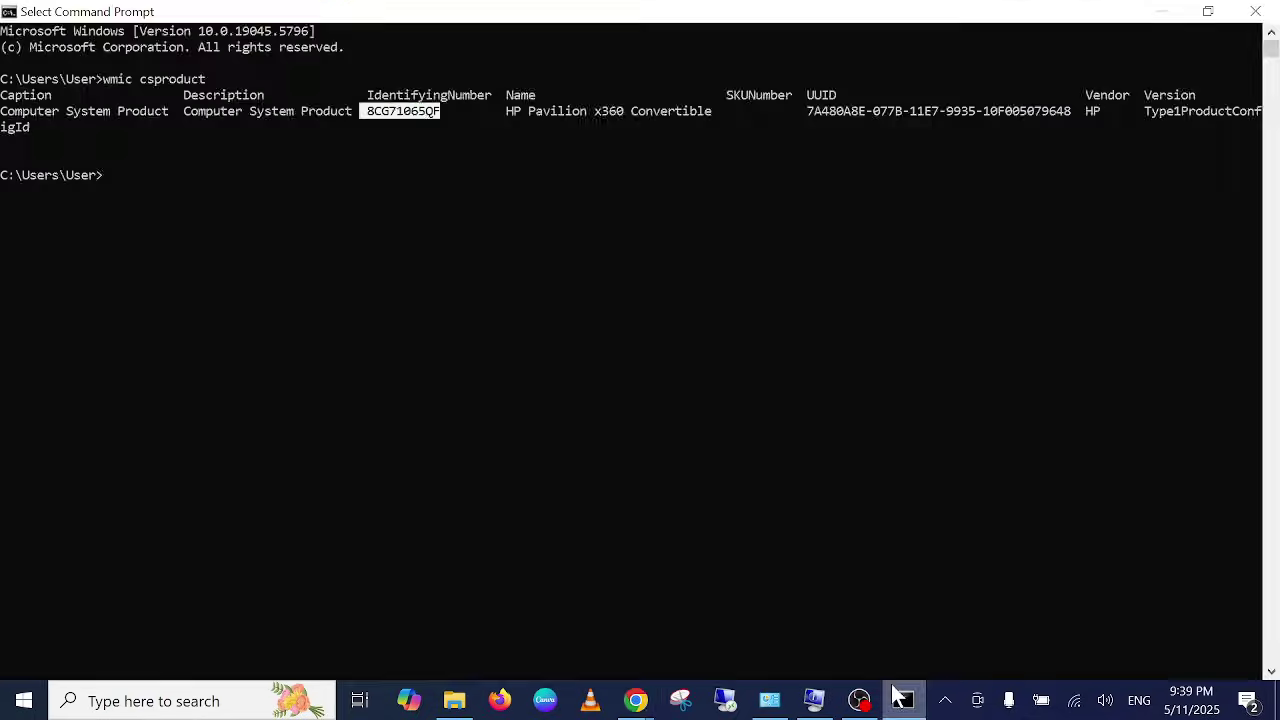
right_click(394, 108)
left_click(381, 114)
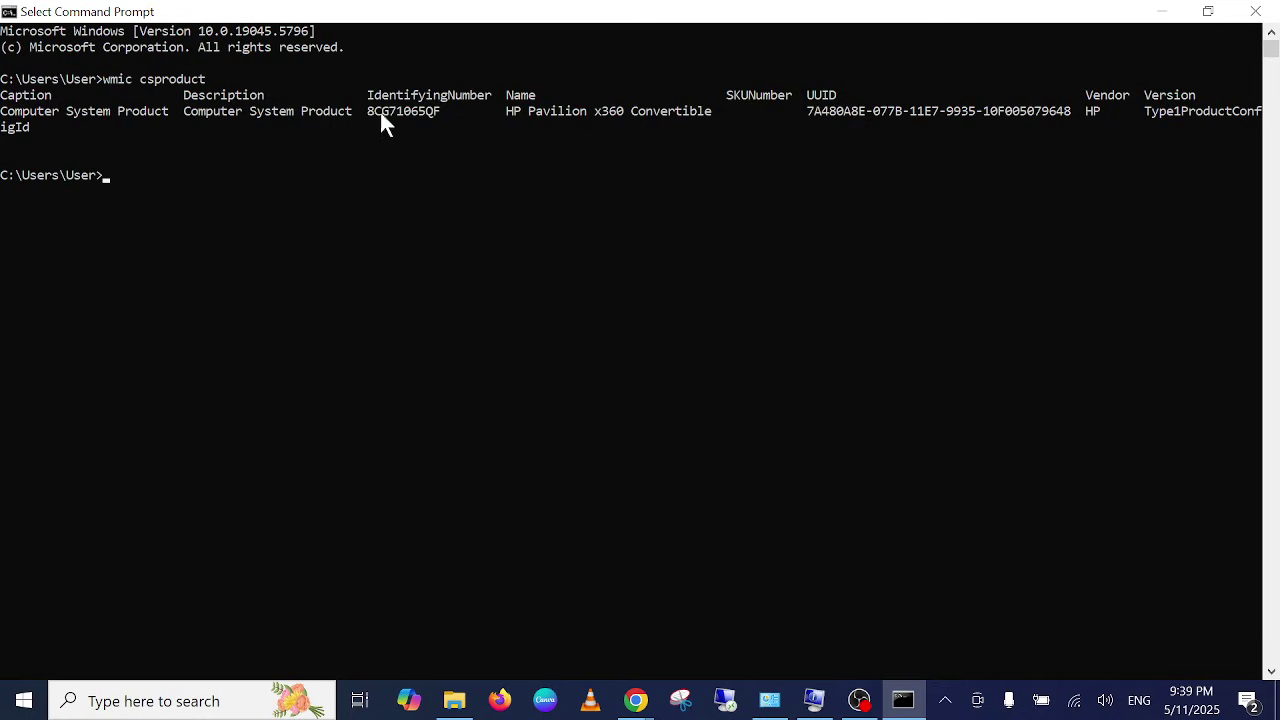
right_click(438, 116)
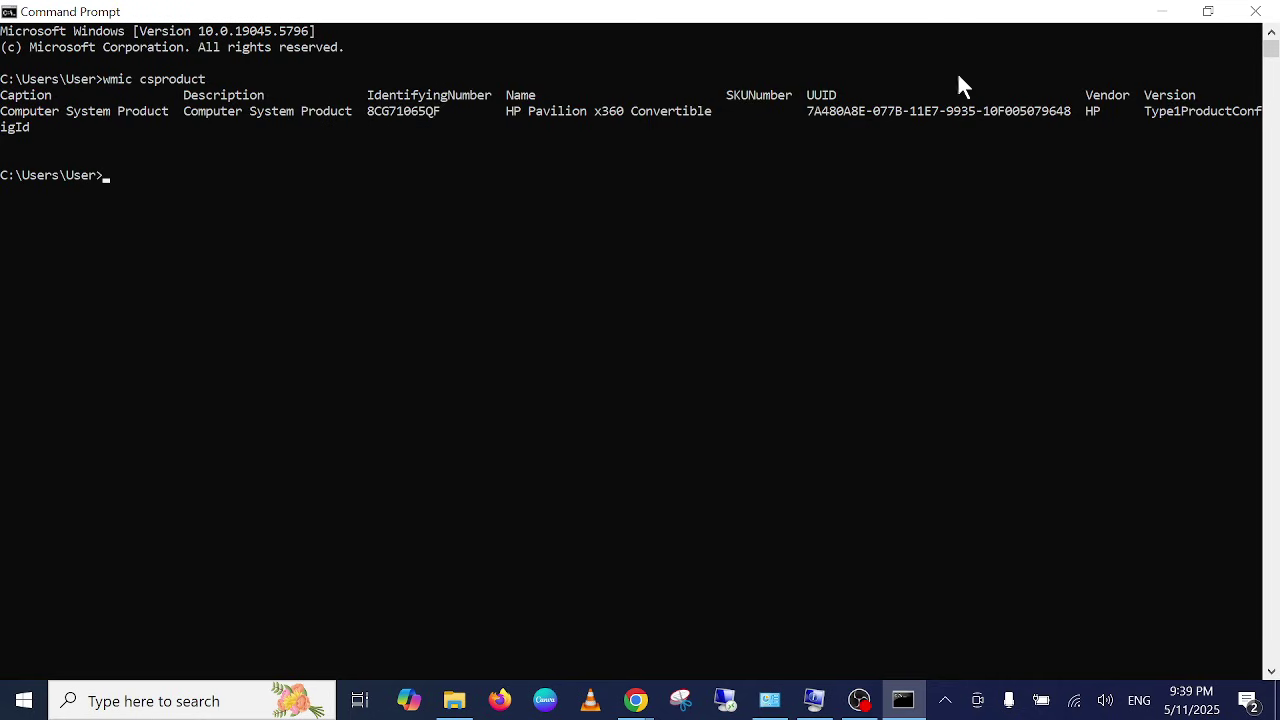
left_click(1160, 12)
left_click(290, 363)
key("ctrl+v")
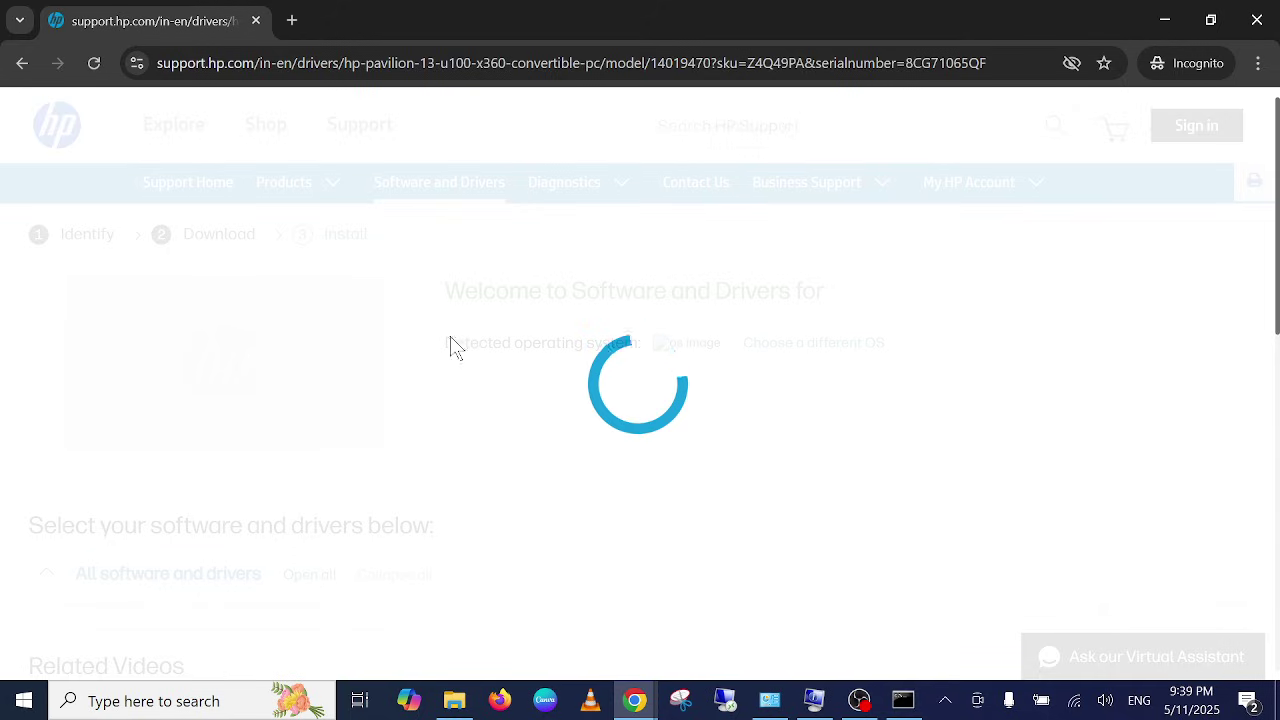
Choose Windows 10 (64-bit) as the operating system version and submit it
scroll(580, 380, "down", 3)
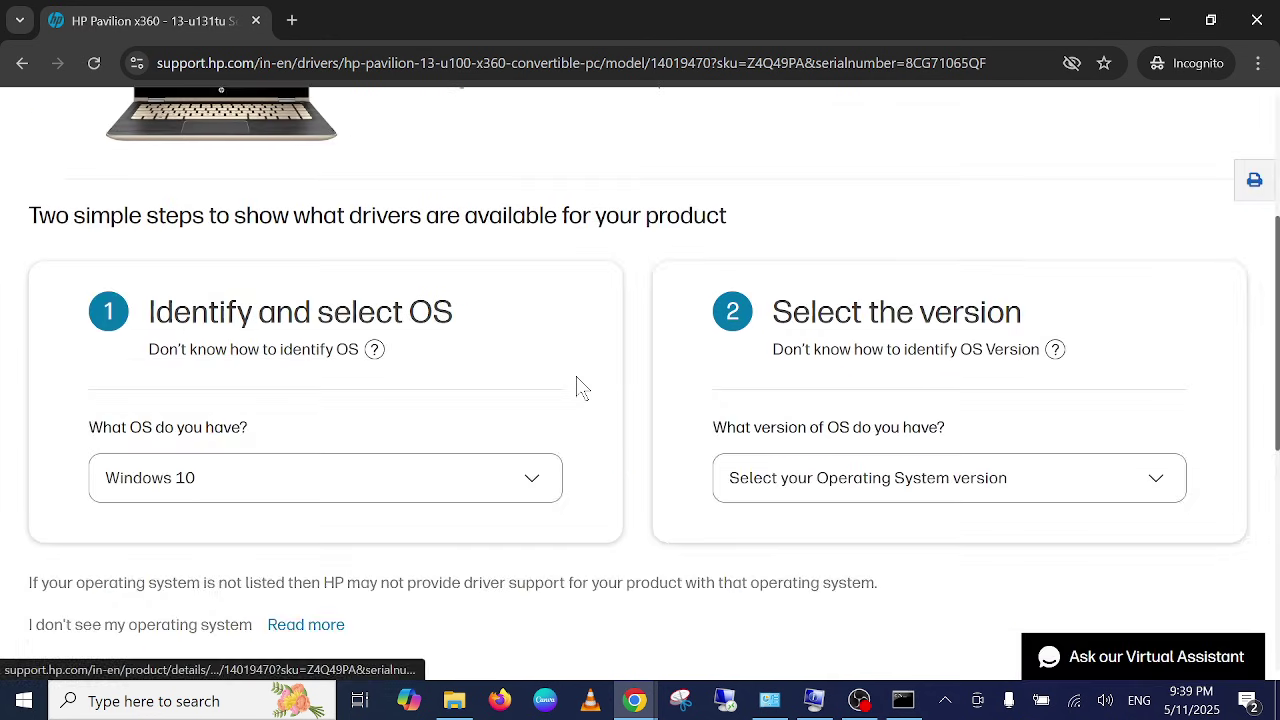
left_click(840, 488)
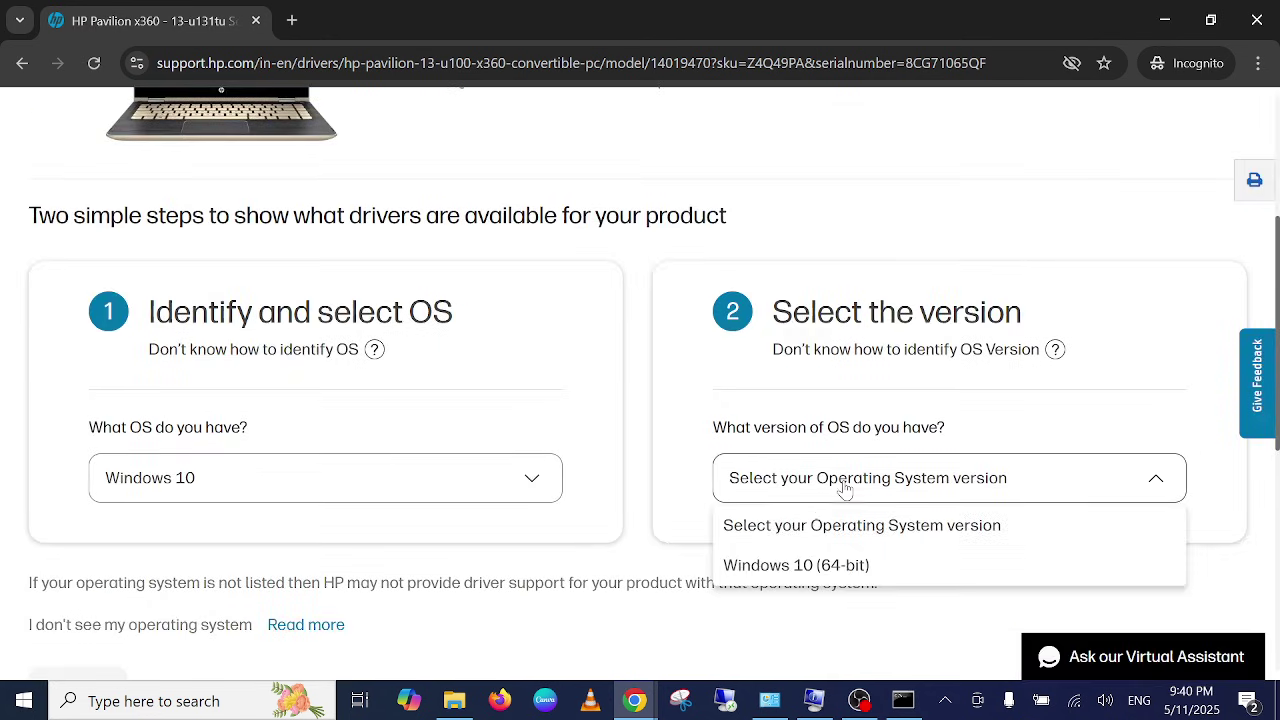
left_click(775, 570)
scroll(771, 580, "down", 2)
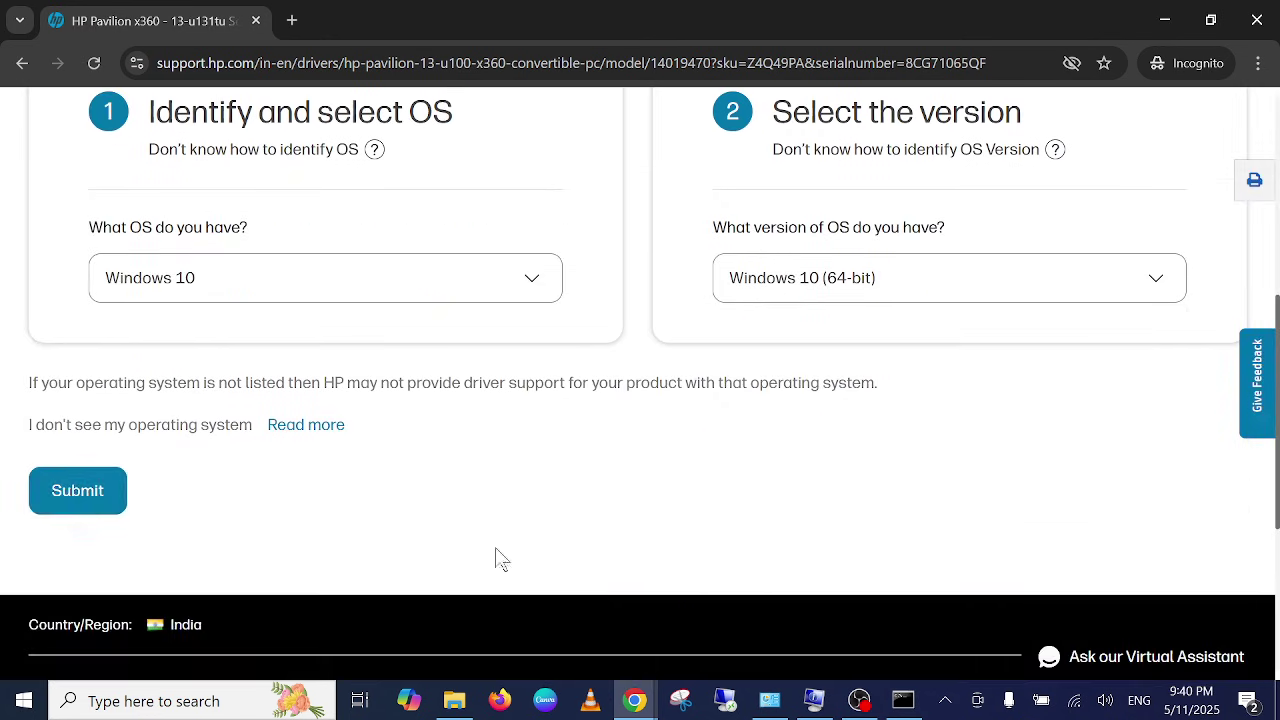
left_click(63, 503)
Expand Driver-Network and tick the Intel Bluetooth Driver
scroll(432, 448, "down", 5)
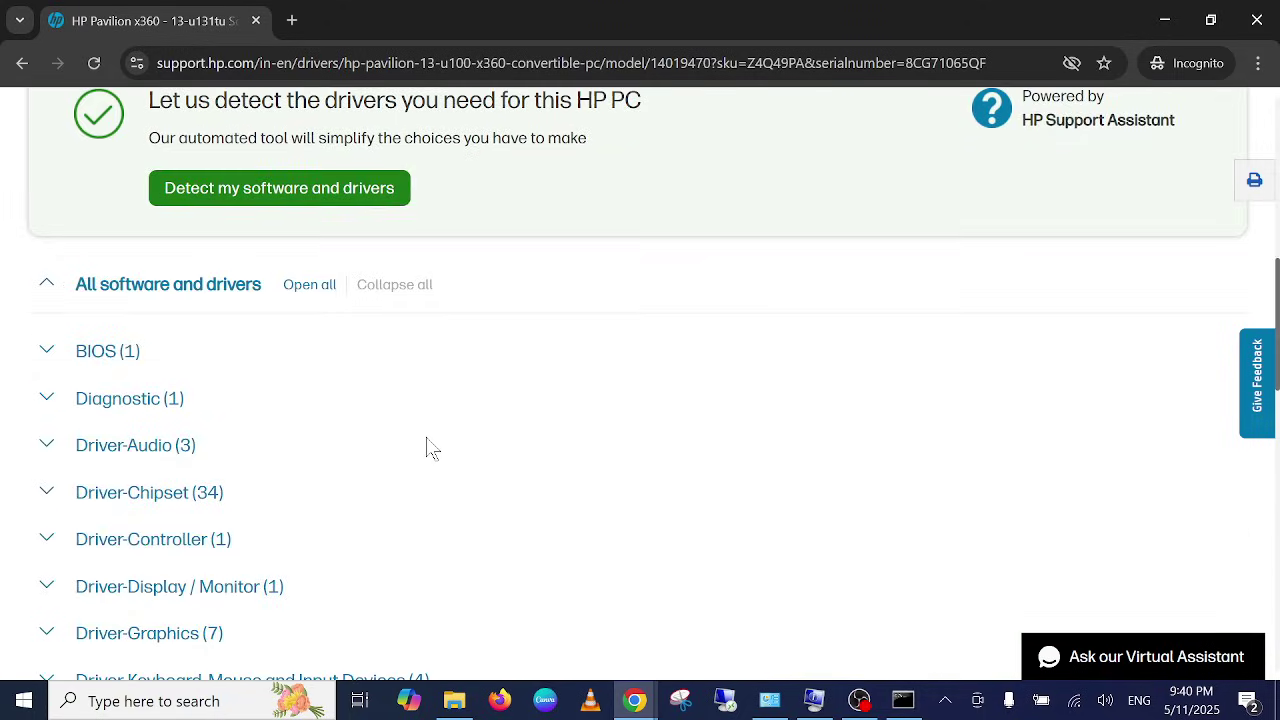
scroll(432, 448, "down", 1)
scroll(421, 433, "down", 1)
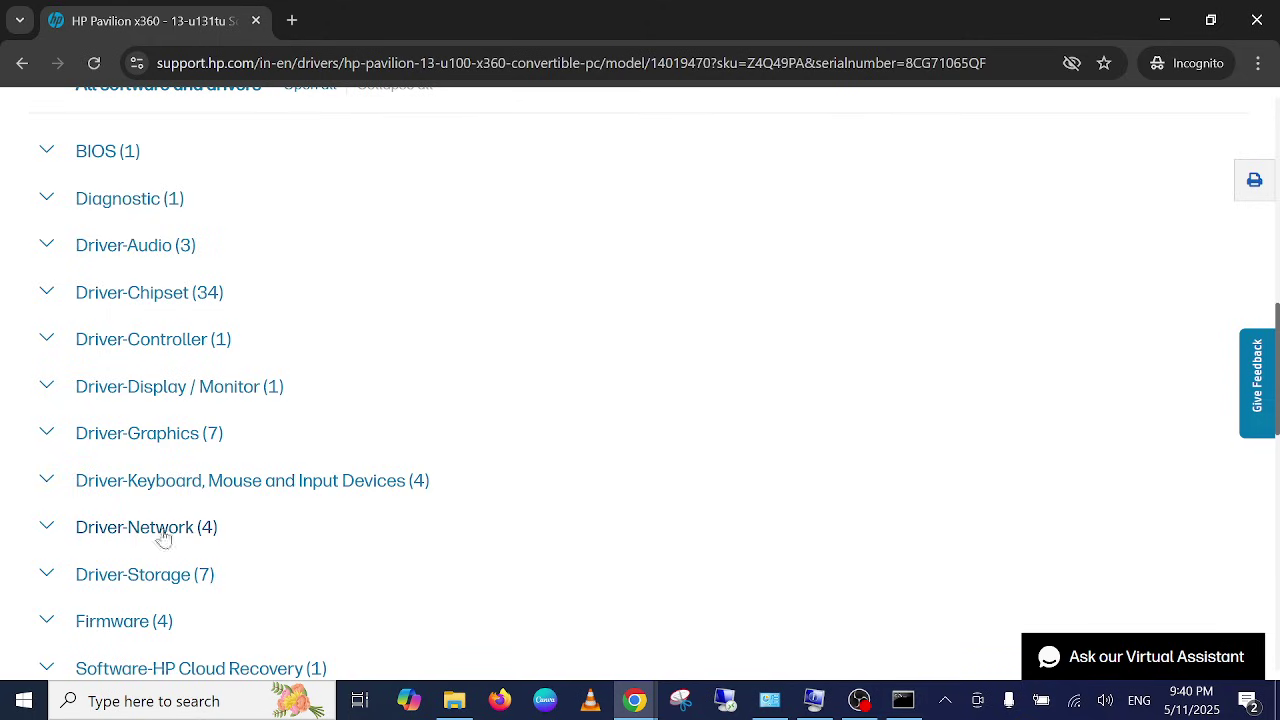
left_click(44, 532)
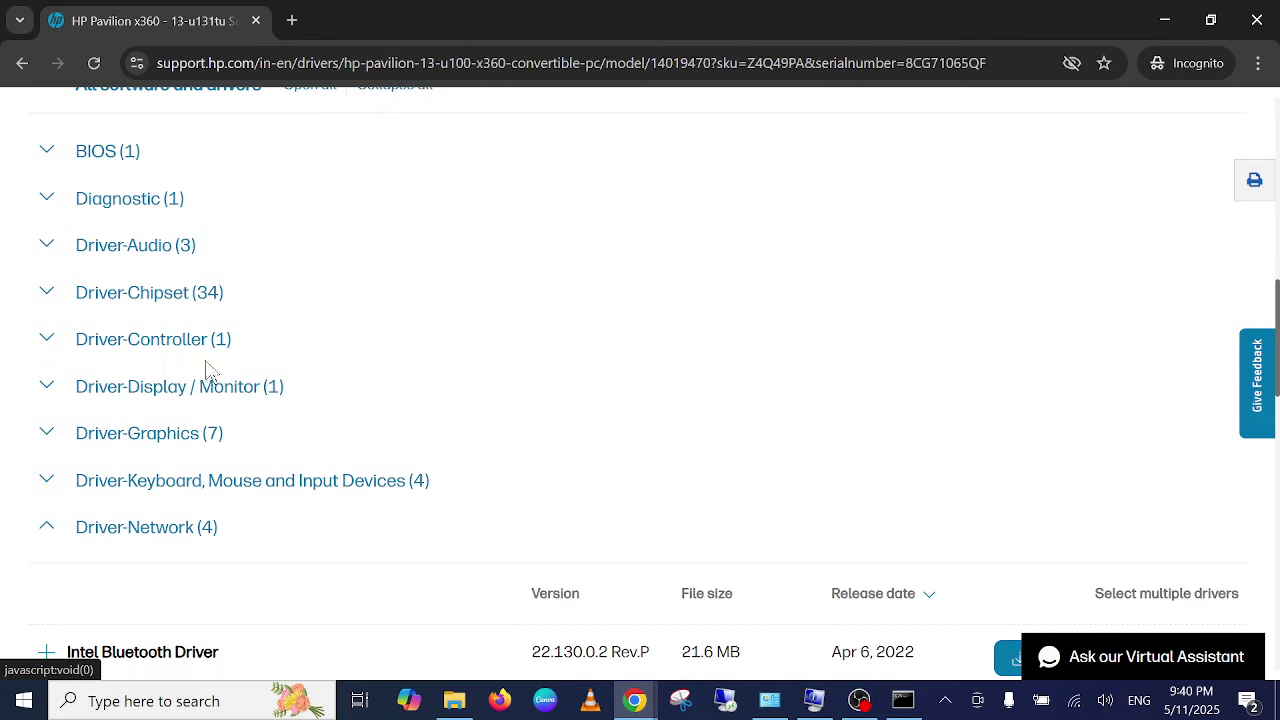
scroll(210, 368, "down", 2)
scroll(217, 363, "down", 1)
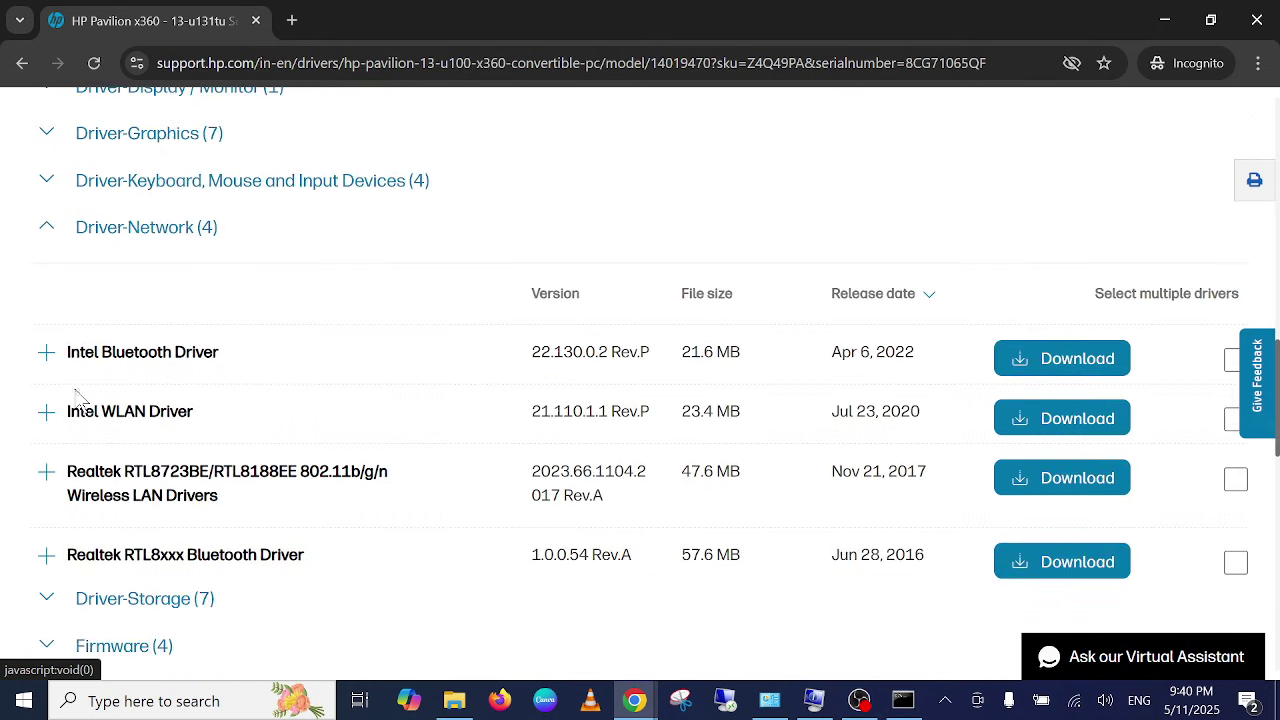
left_click_drag(68, 358, 232, 364)
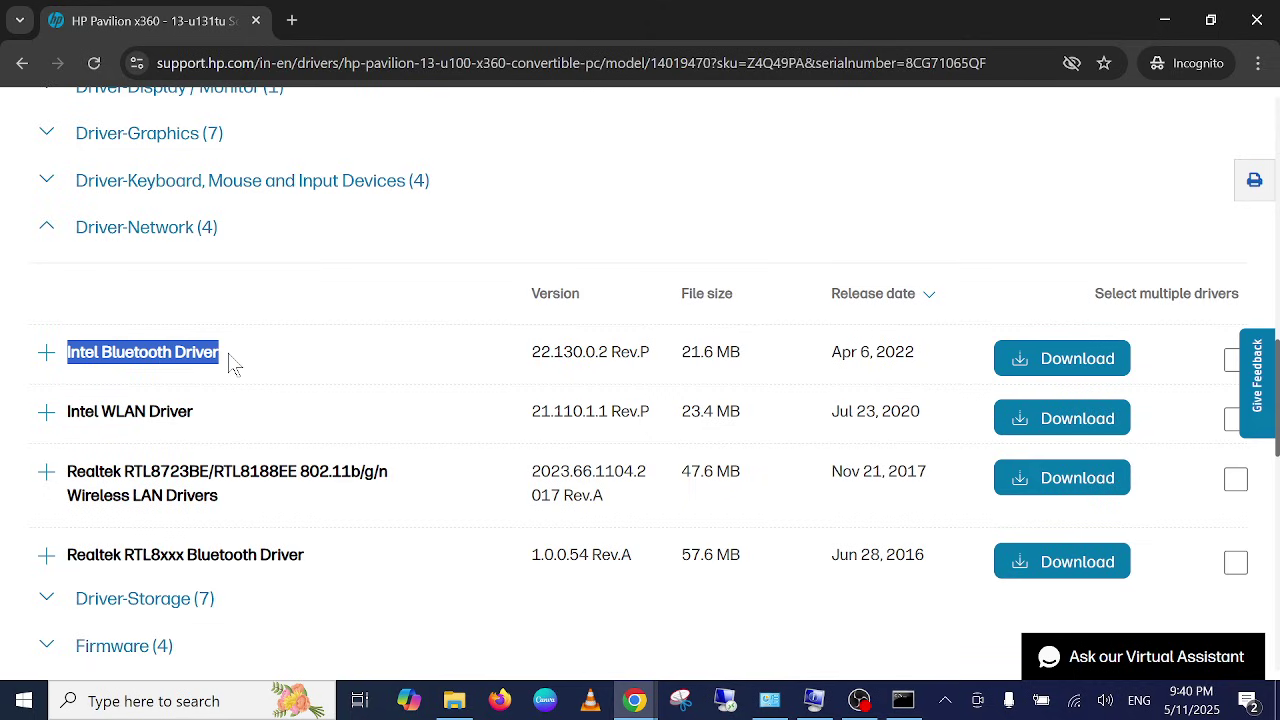
left_click(1232, 362)
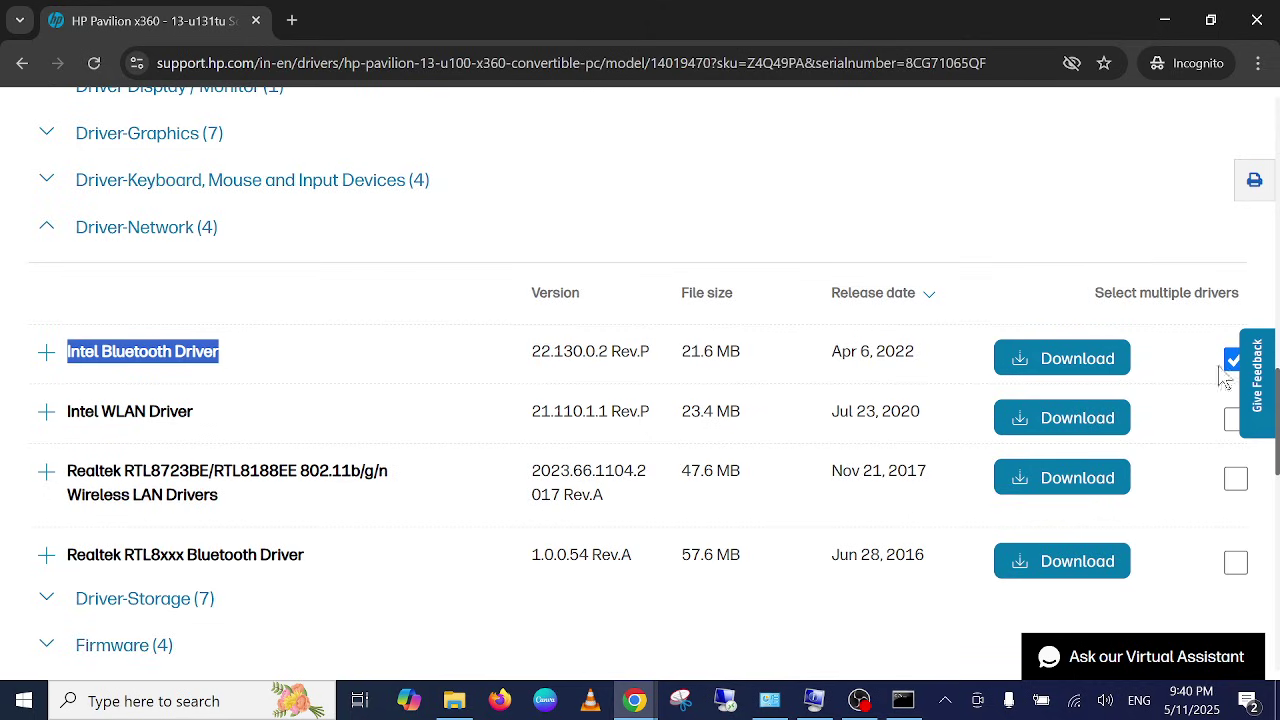
Download the Intel Bluetooth Driver manually, saving sp139492.exe to Downloads
left_click(1064, 368)
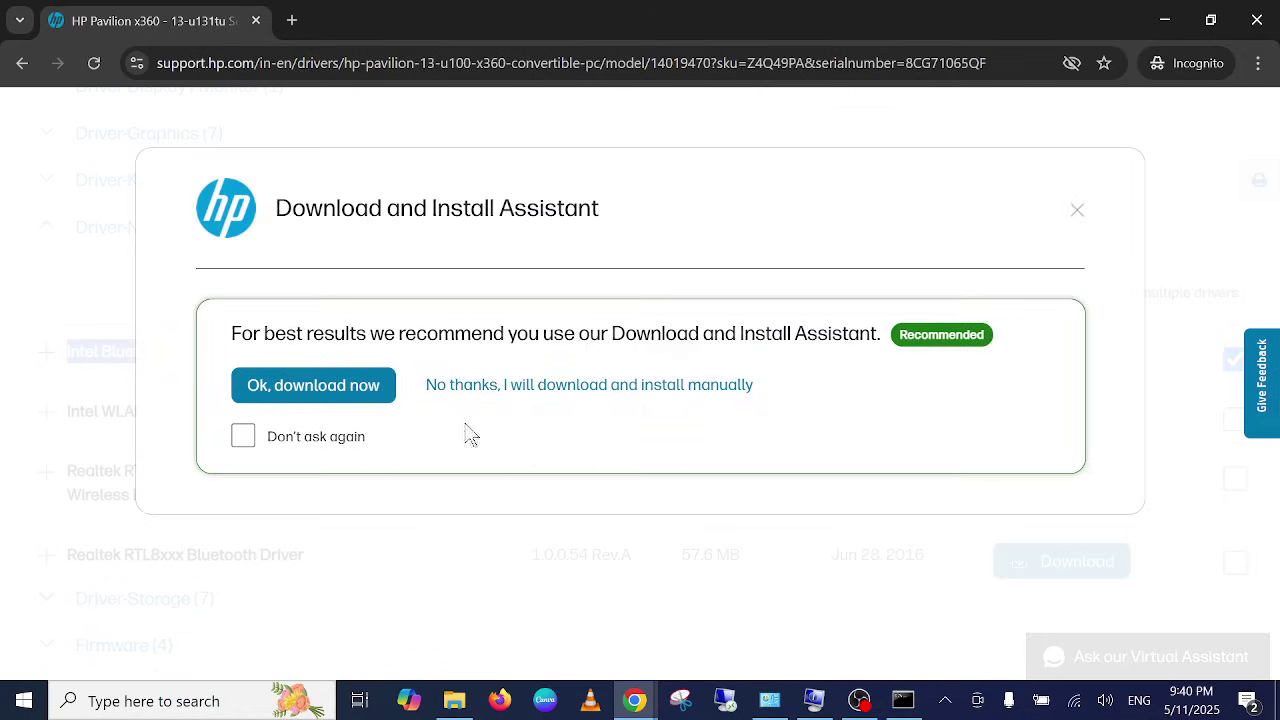
left_click(575, 398)
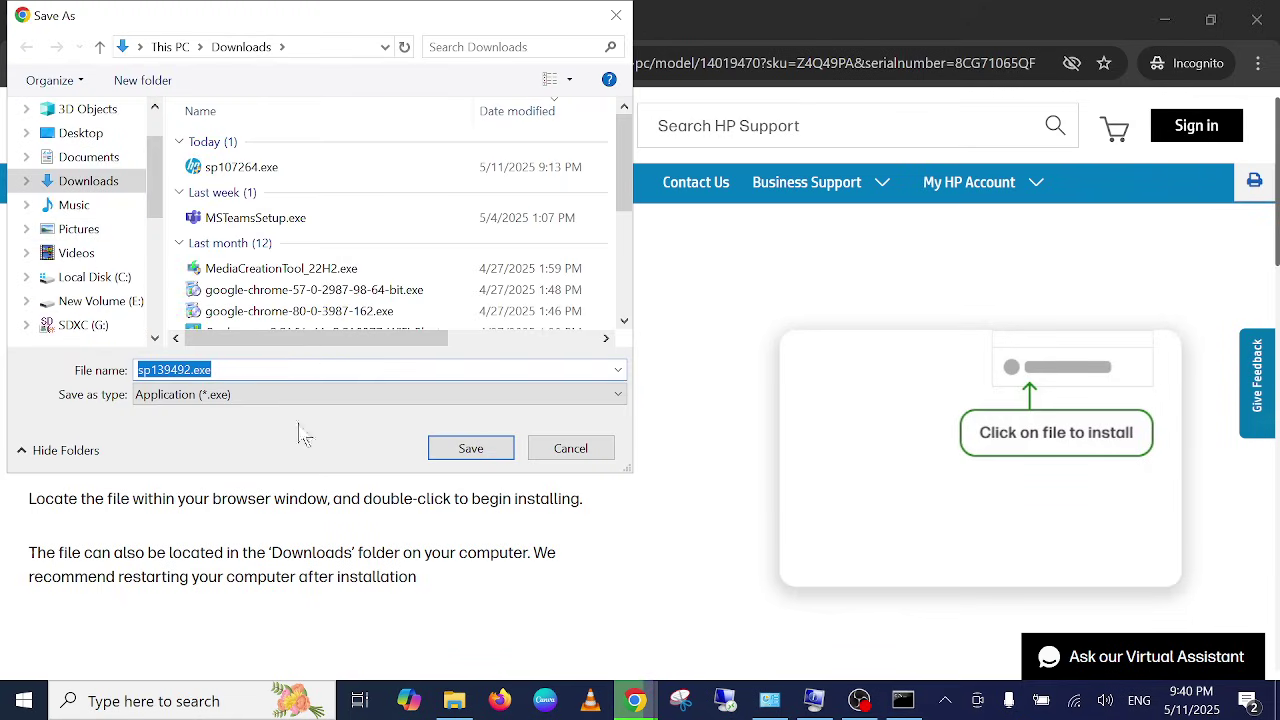
left_click(462, 450)
scroll(300, 430, "down", 2)
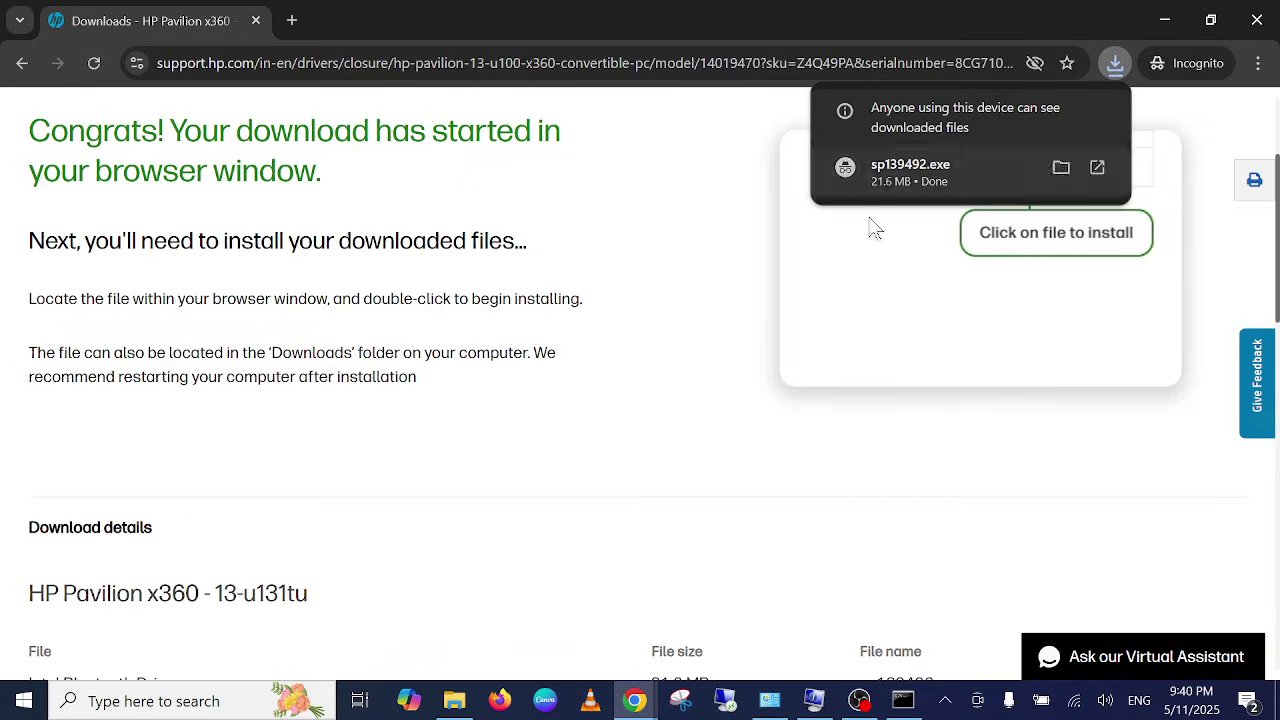
Select the downloaded sp139492.exe in File Explorer's Downloads folder
left_click(454, 700)
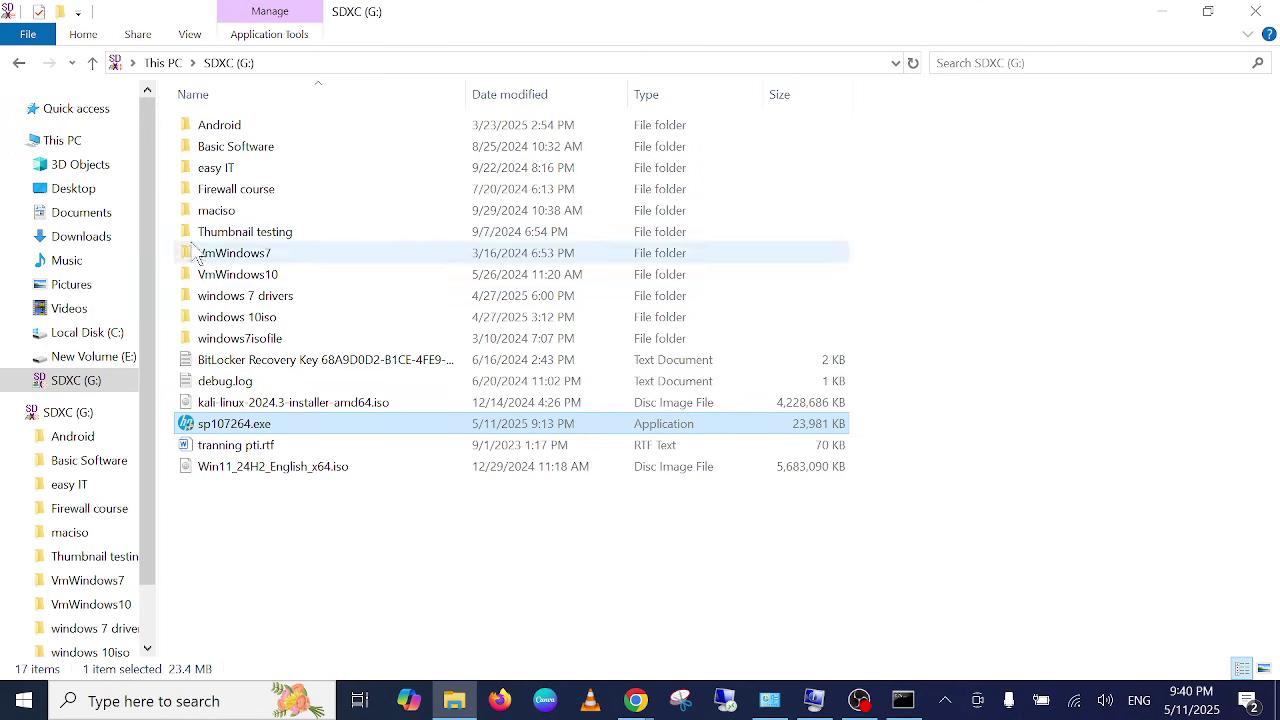
left_click(82, 246)
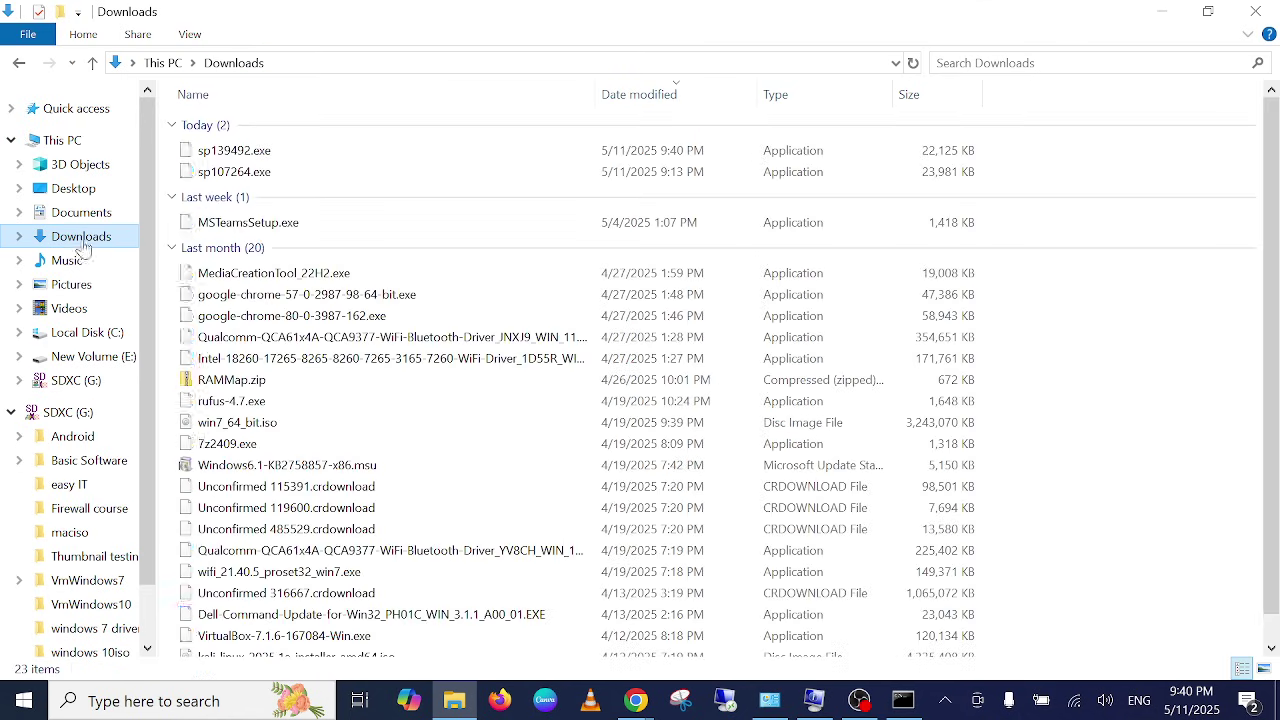
left_click(206, 150)
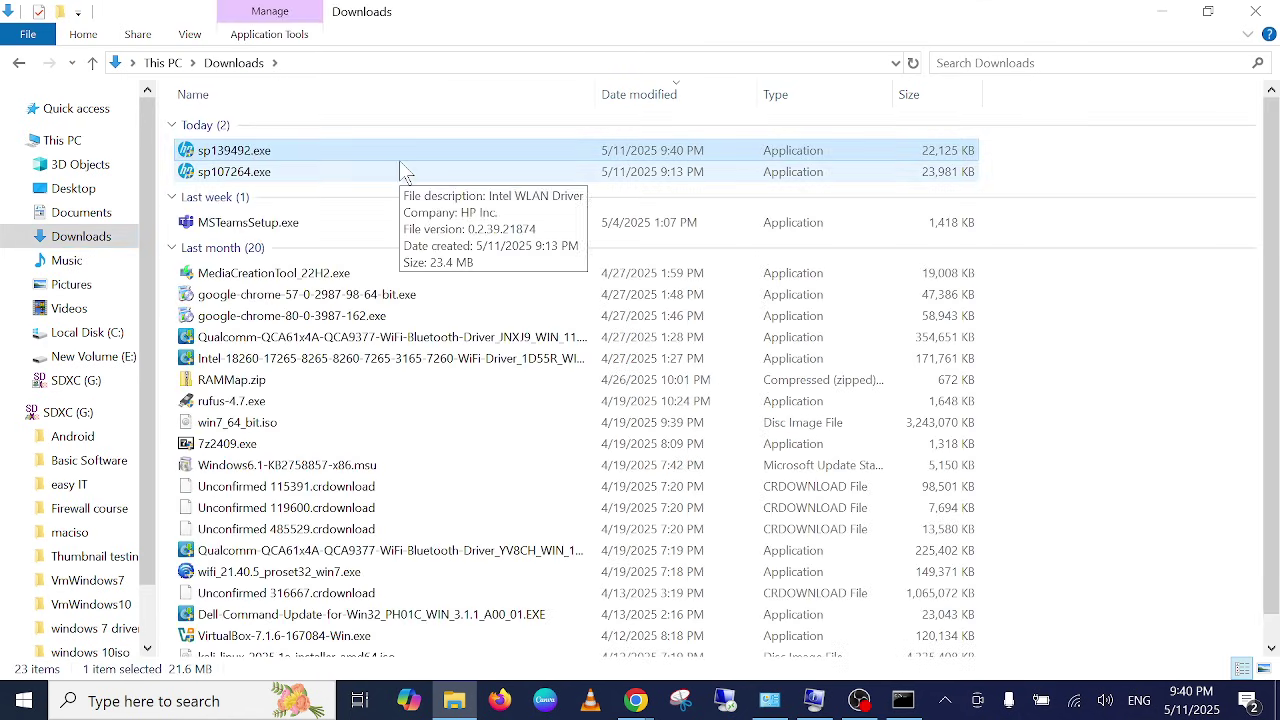
Run sp139492.exe, accept the licence and extract to the default C:\SWSetup\SP139492 folder
double_click(320, 152)
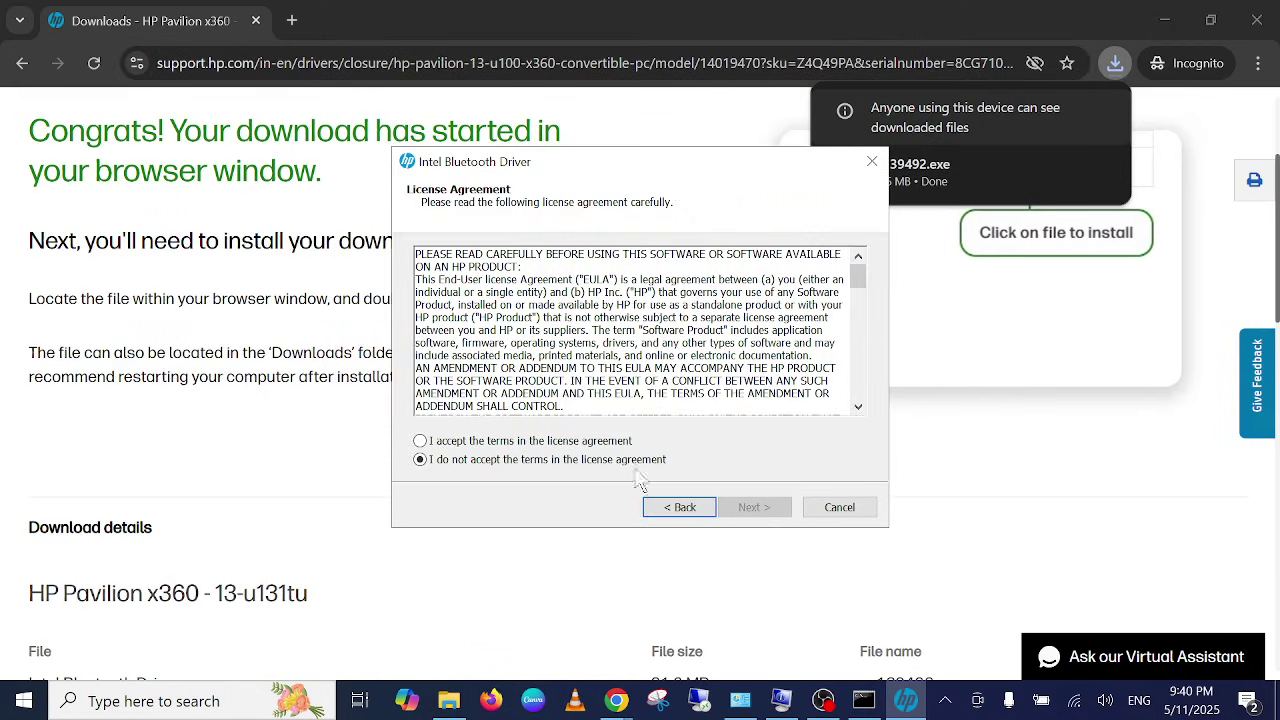
left_click(420, 441)
left_click(750, 512)
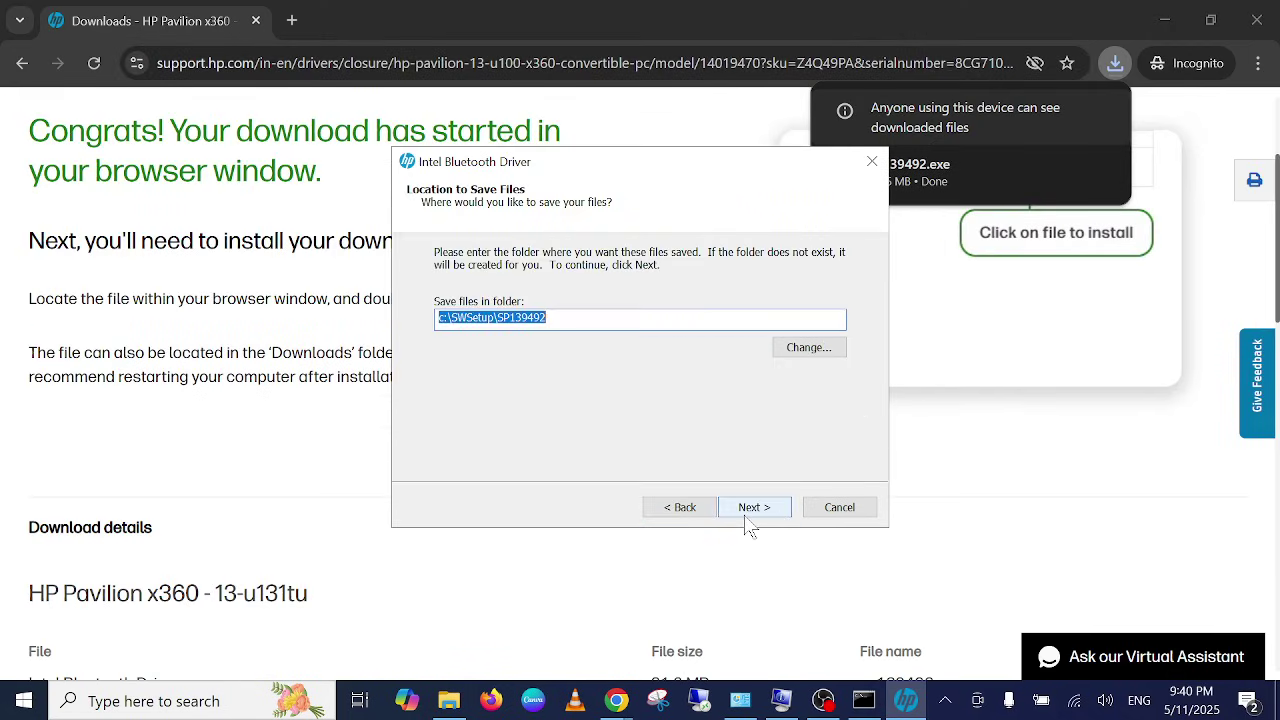
left_click(746, 516)
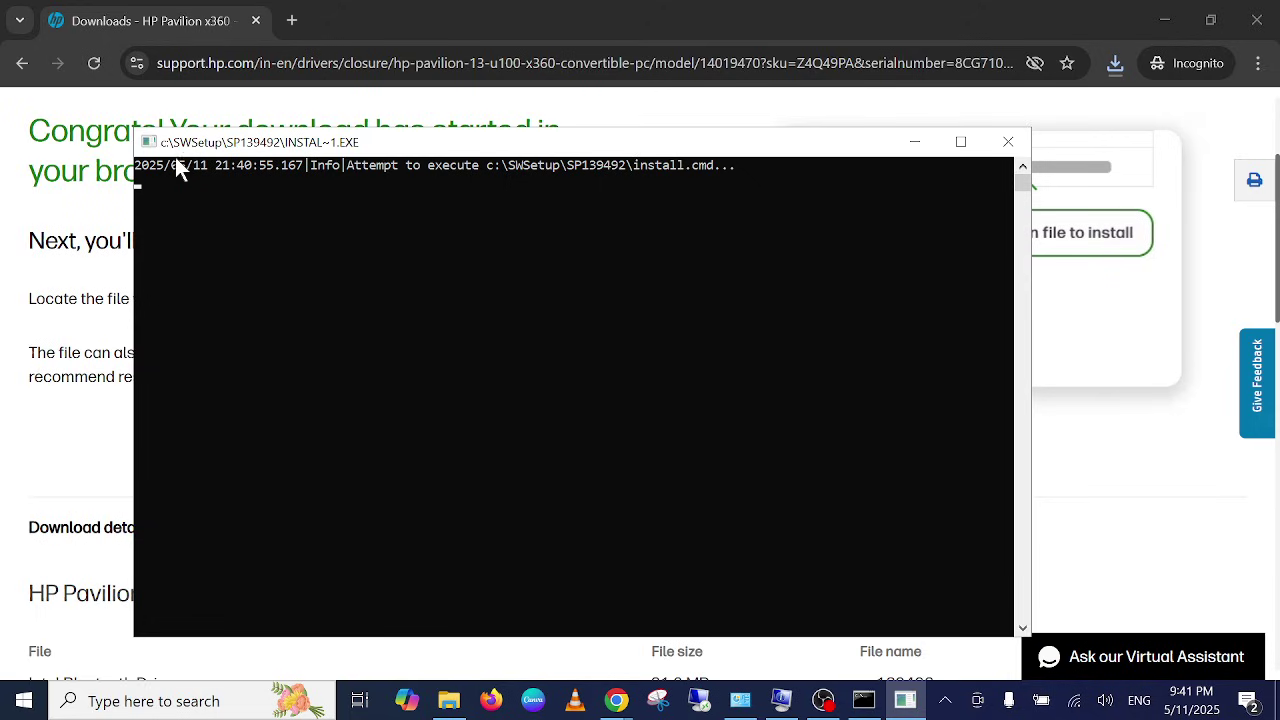
Search Google for 'intel bluetooth driver' in a new incognito tab
left_click(296, 18)
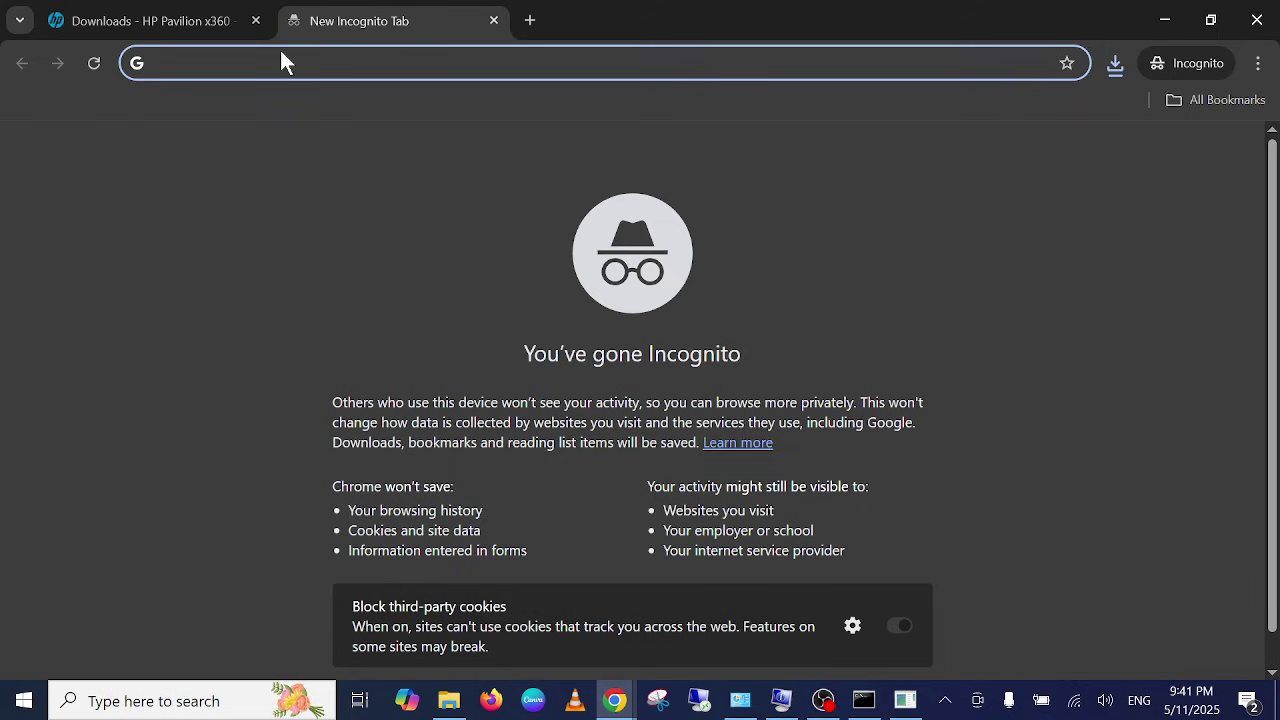
type("intel ")
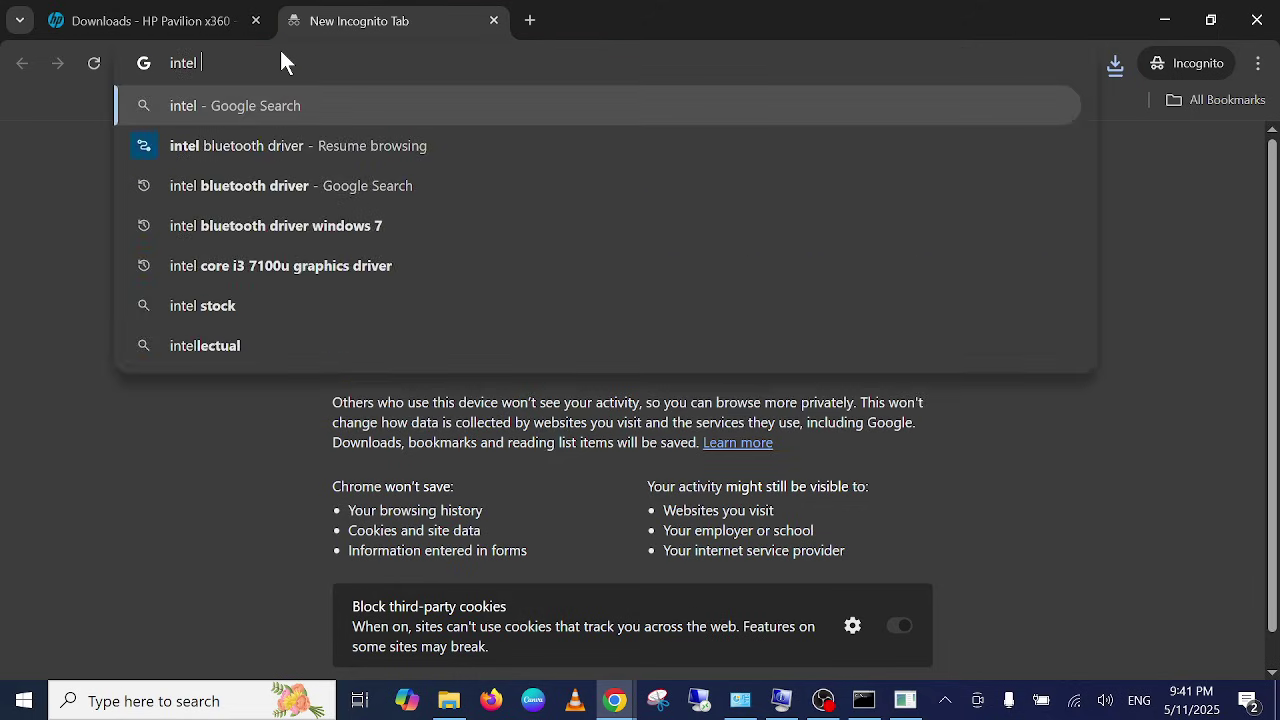
type("bluetooh")
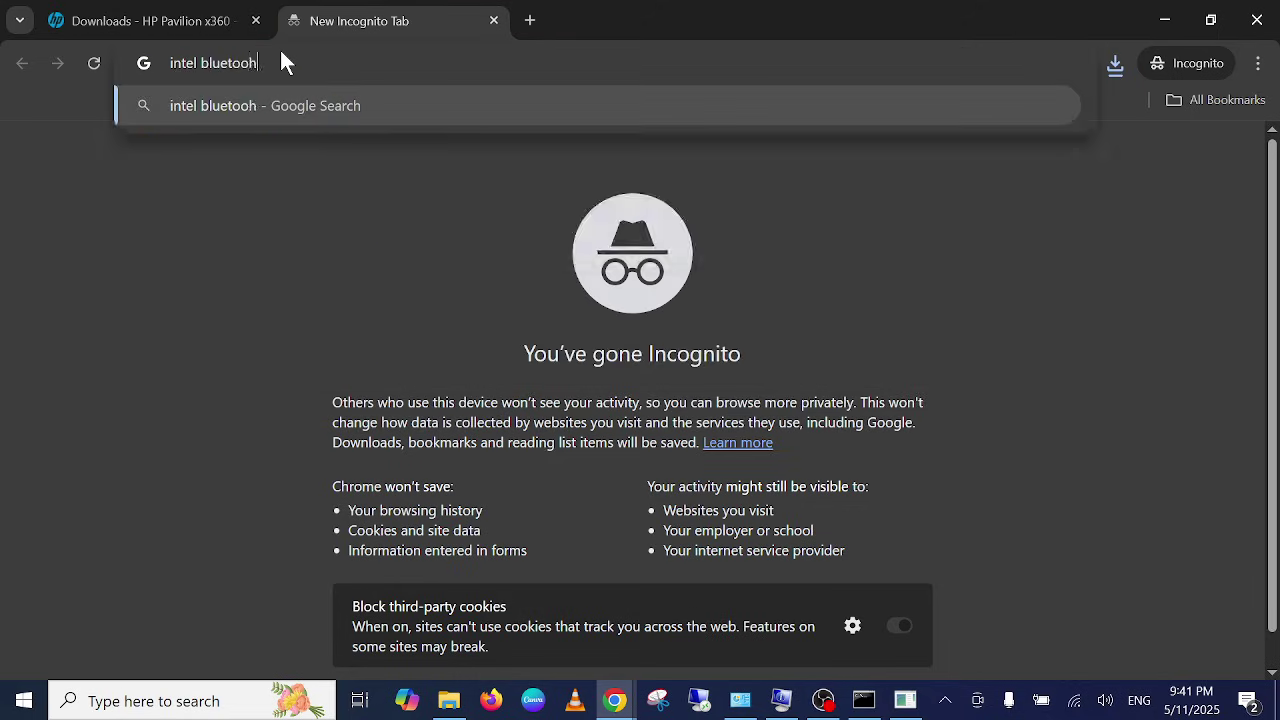
key("BackSpace")
type("th driver")
key("Return")
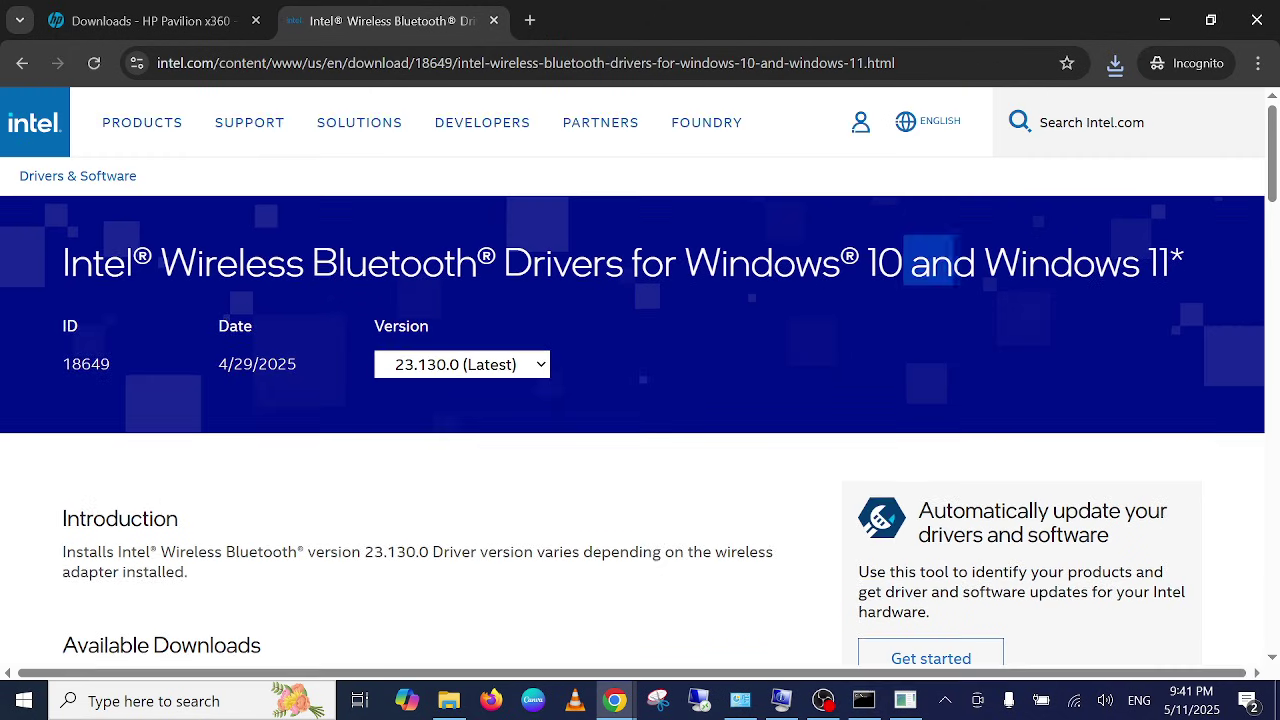
Keep the latest 23.130.0 version and confirm Windows 10/11 64-bit support
left_click_drag(955, 262, 1140, 262)
scroll(750, 345, "down", 1)
left_click(498, 273)
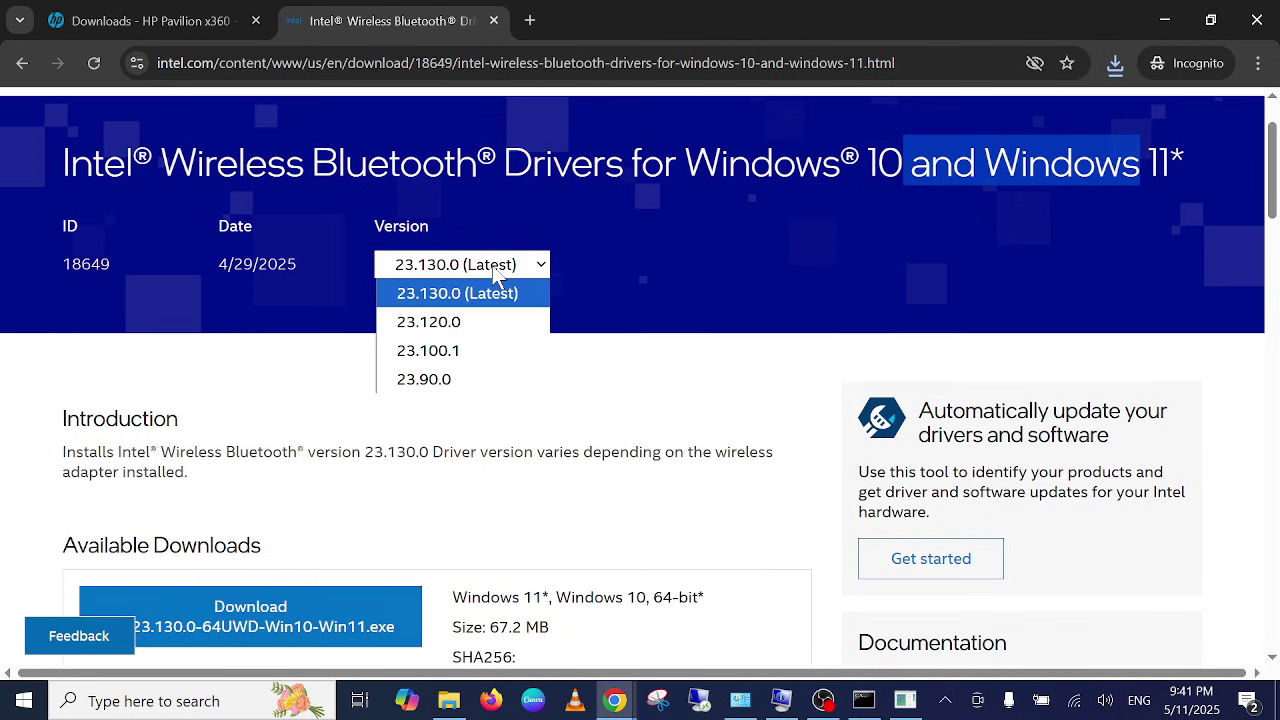
left_click(711, 277)
scroll(712, 275, "down", 3)
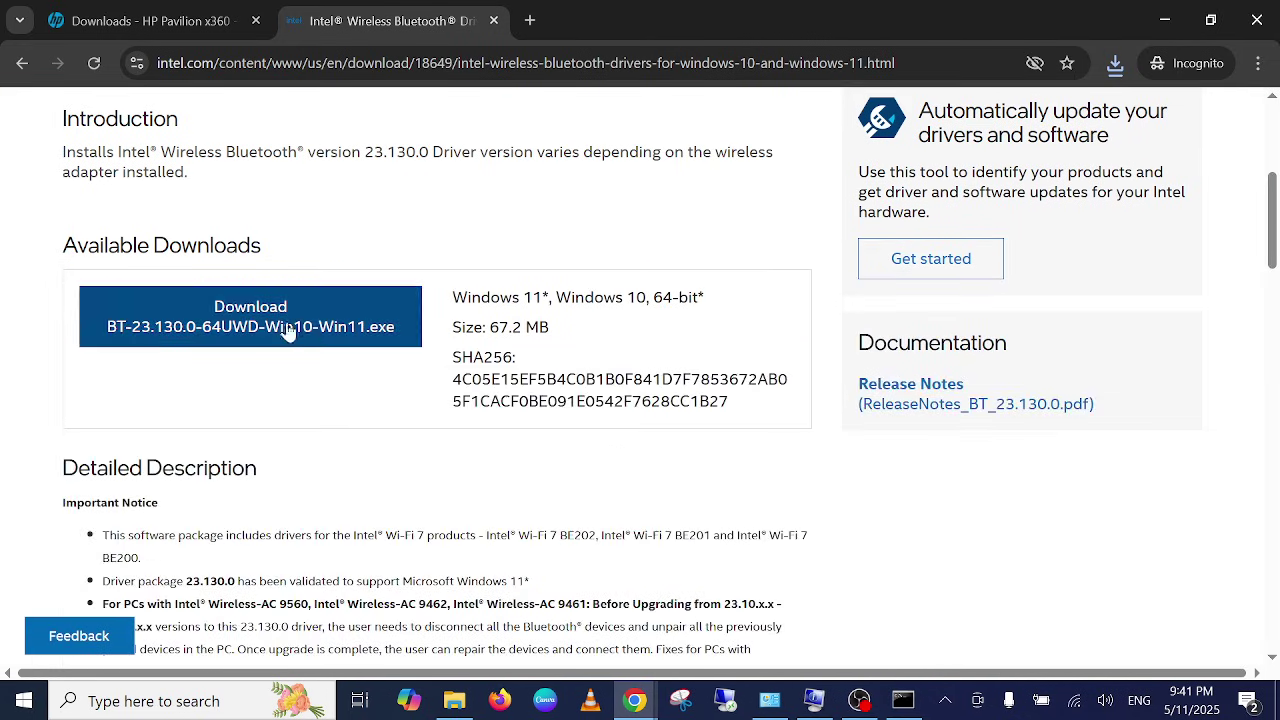
left_click_drag(523, 297, 733, 290)
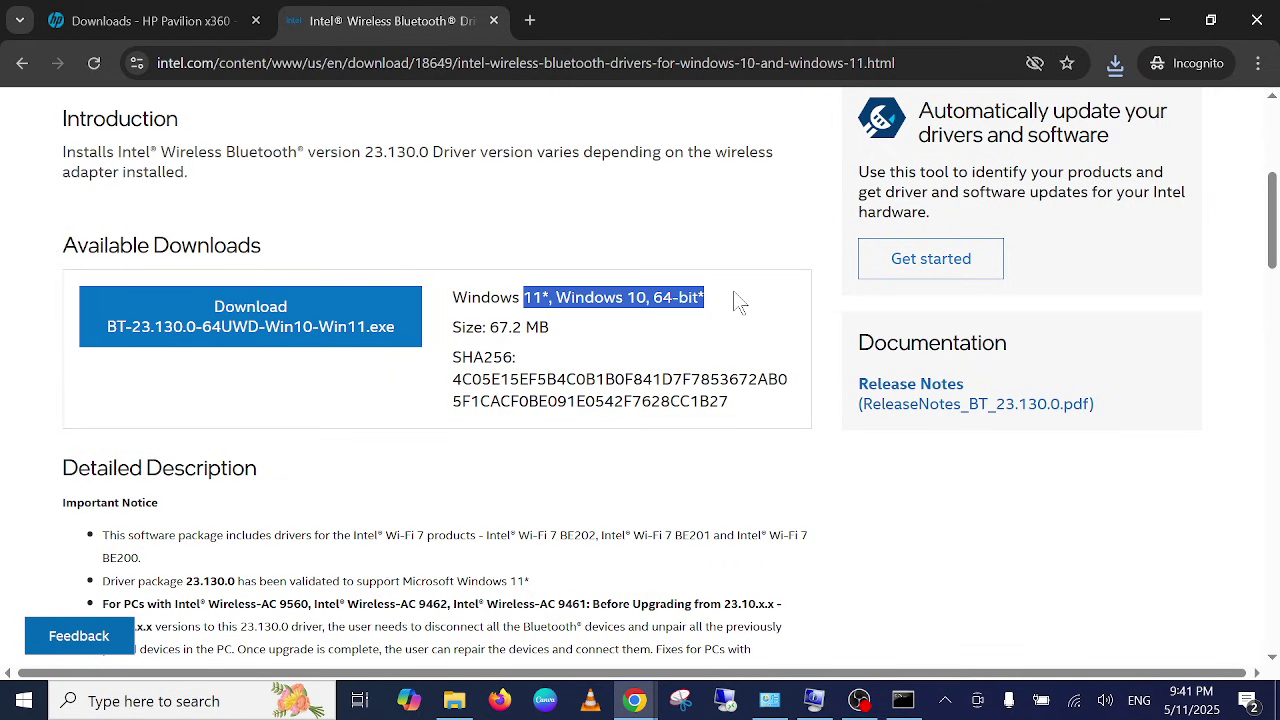
Download BT-23.130.0-64UWD-Win10-Win11.exe, accepting Intel's license, and confirm it finished in Downloads
left_click(304, 328)
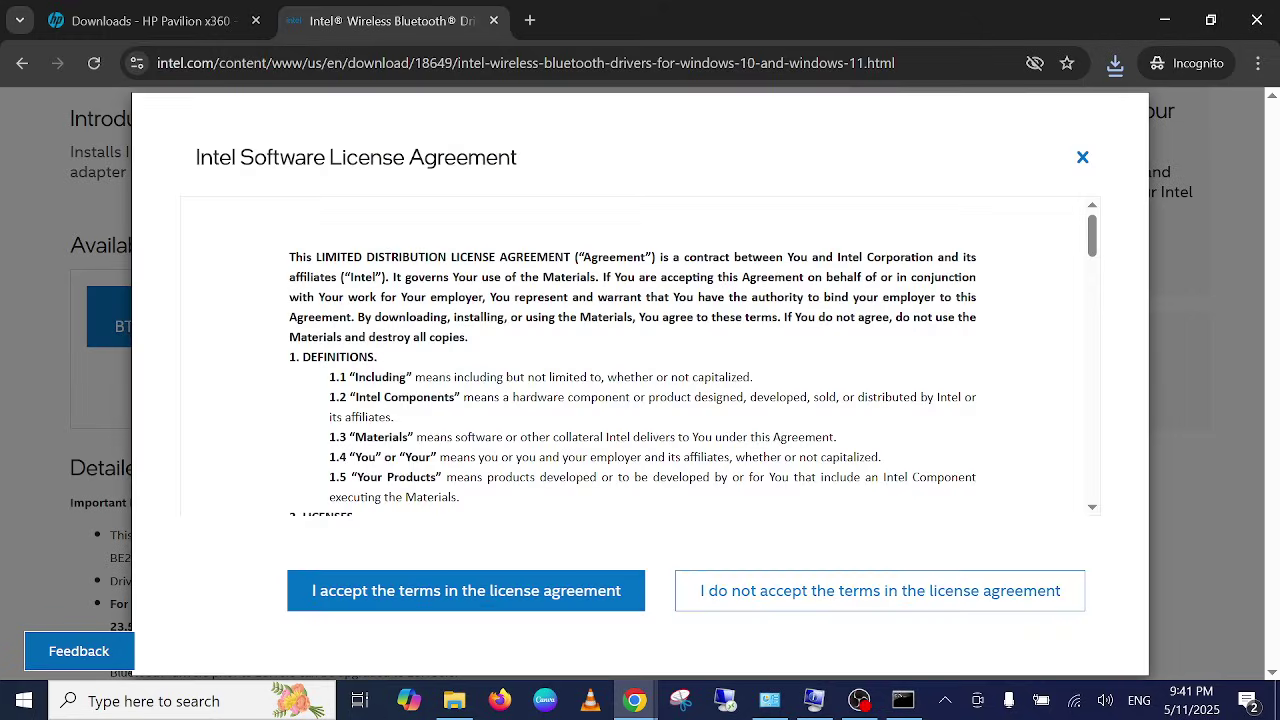
left_click(563, 592)
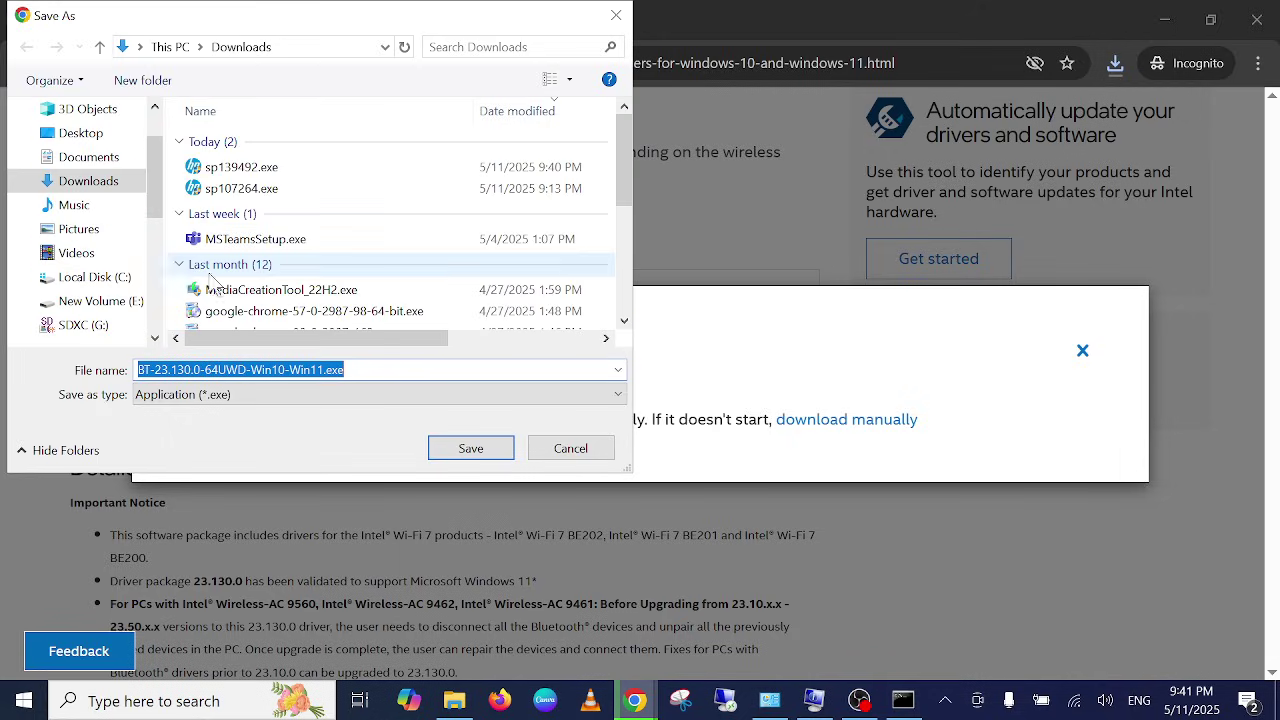
left_click(474, 455)
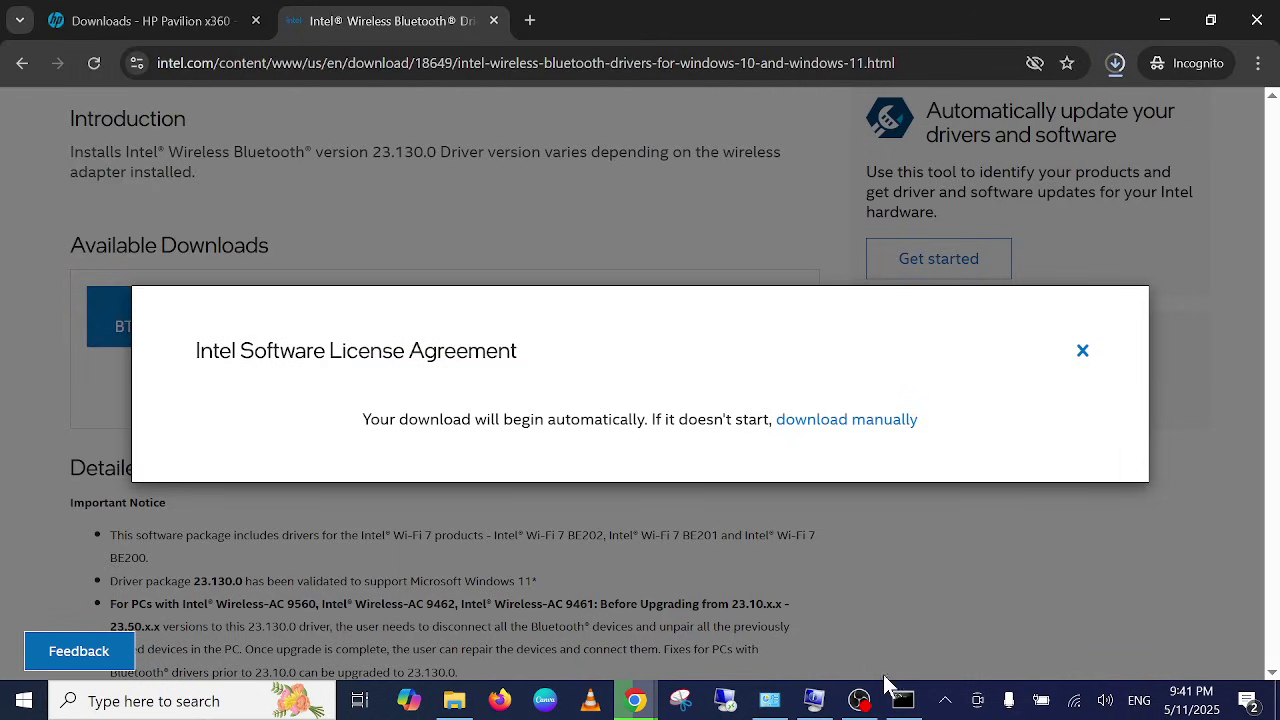
left_click(903, 700)
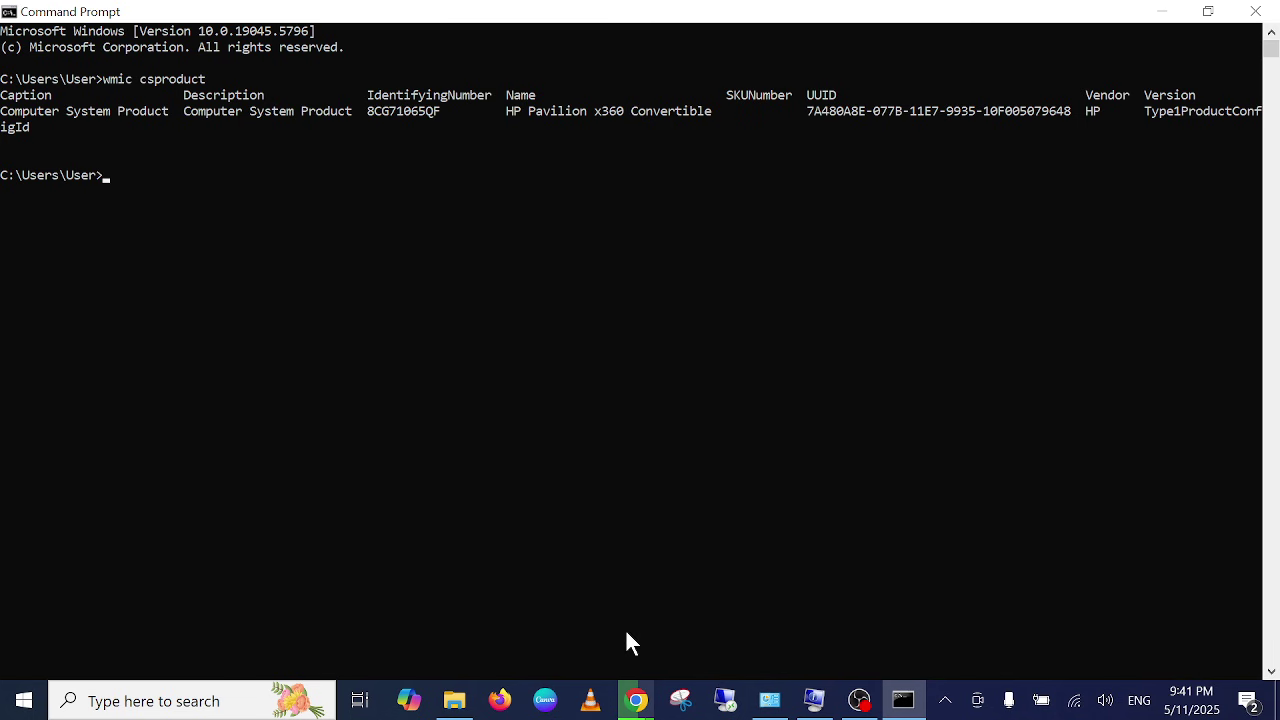
left_click(1160, 11)
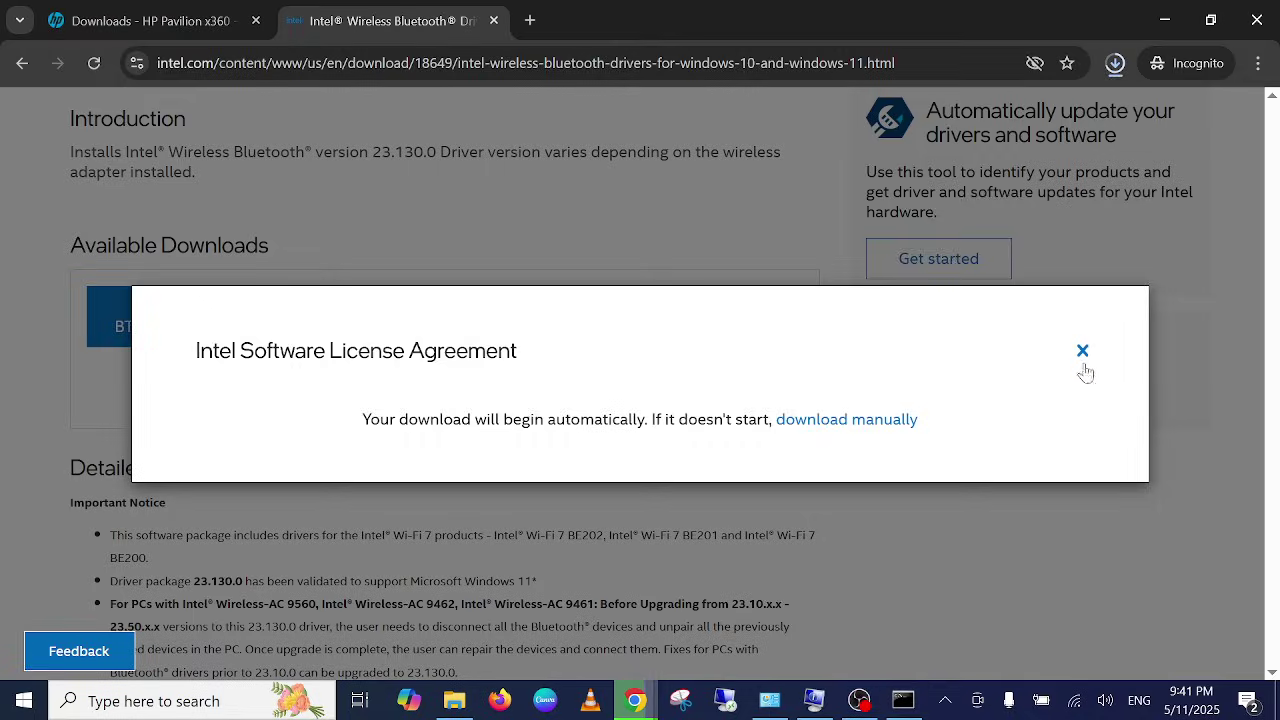
left_click(1082, 349)
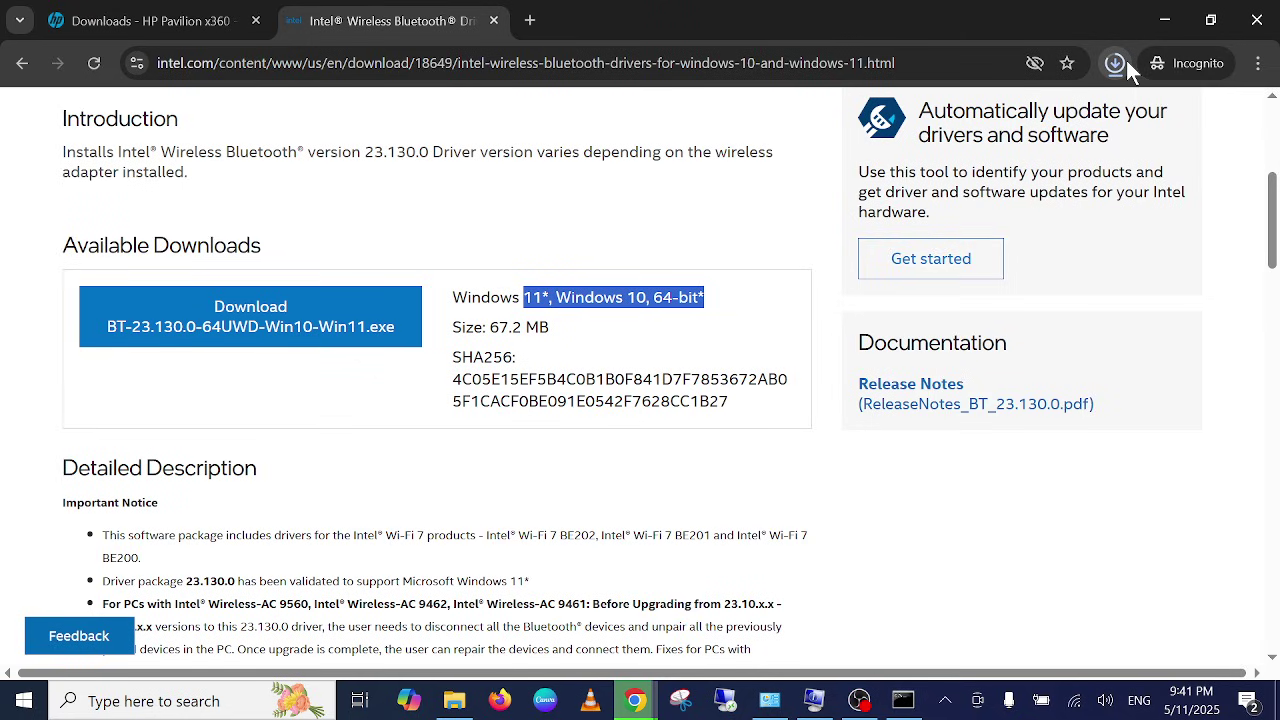
left_click(1126, 60)
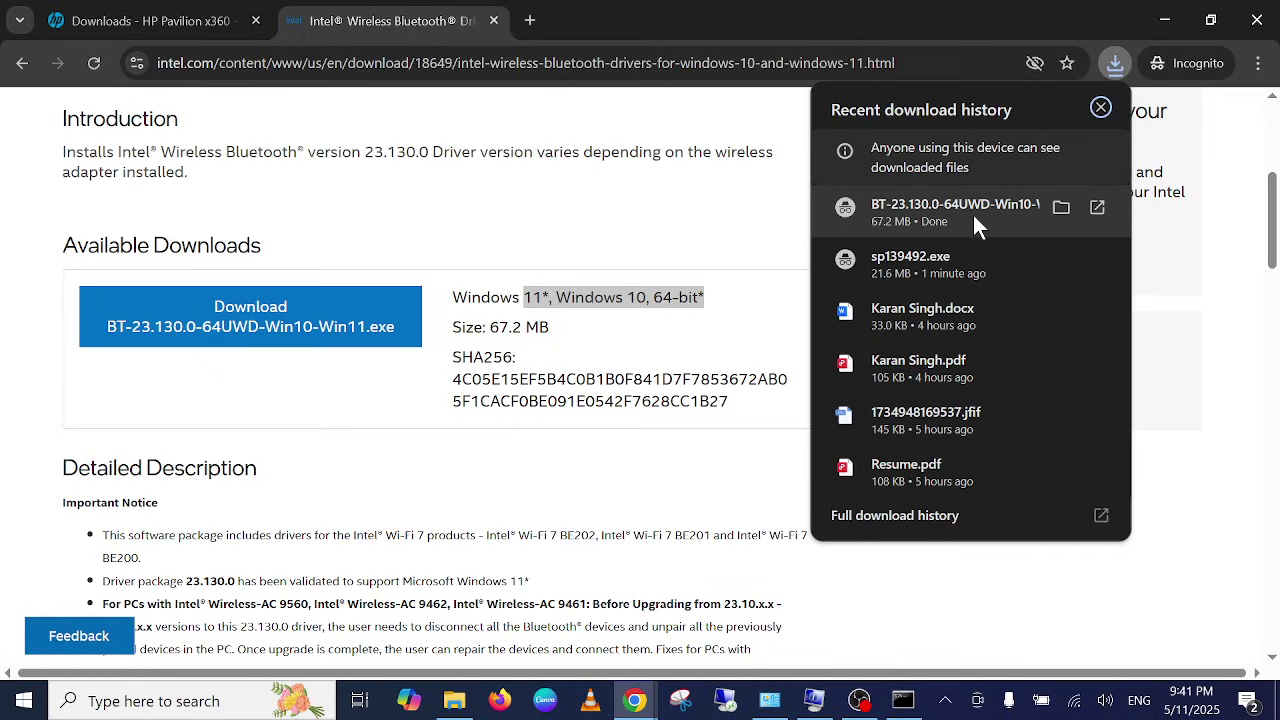
Review the System Type and System SKU entries, then close System Information
left_click(812, 694)
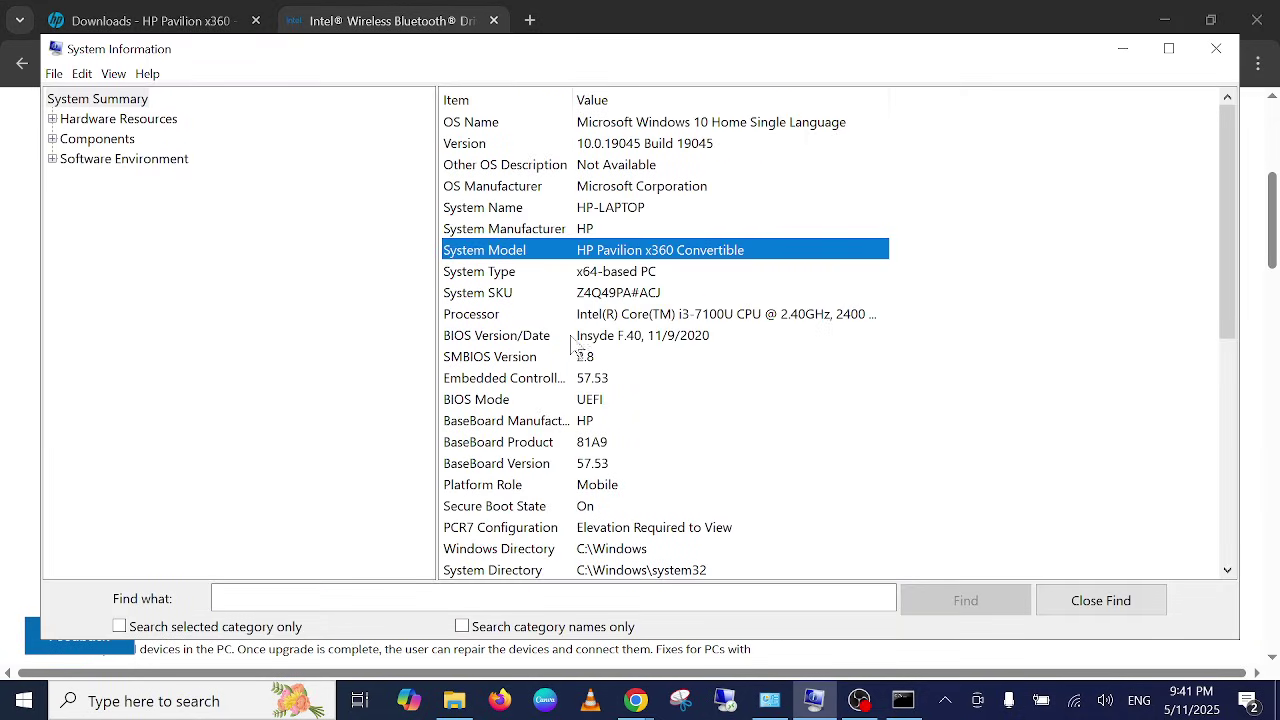
left_click(548, 276)
left_click(536, 296)
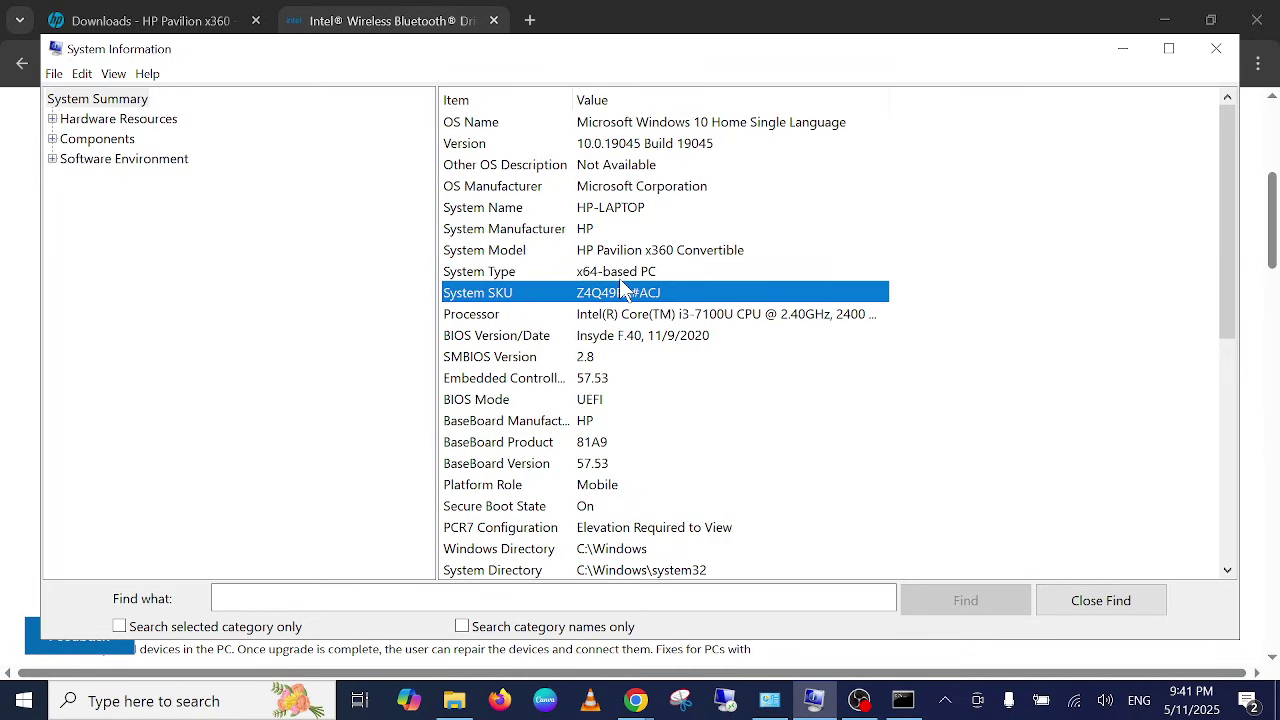
left_click(1205, 58)
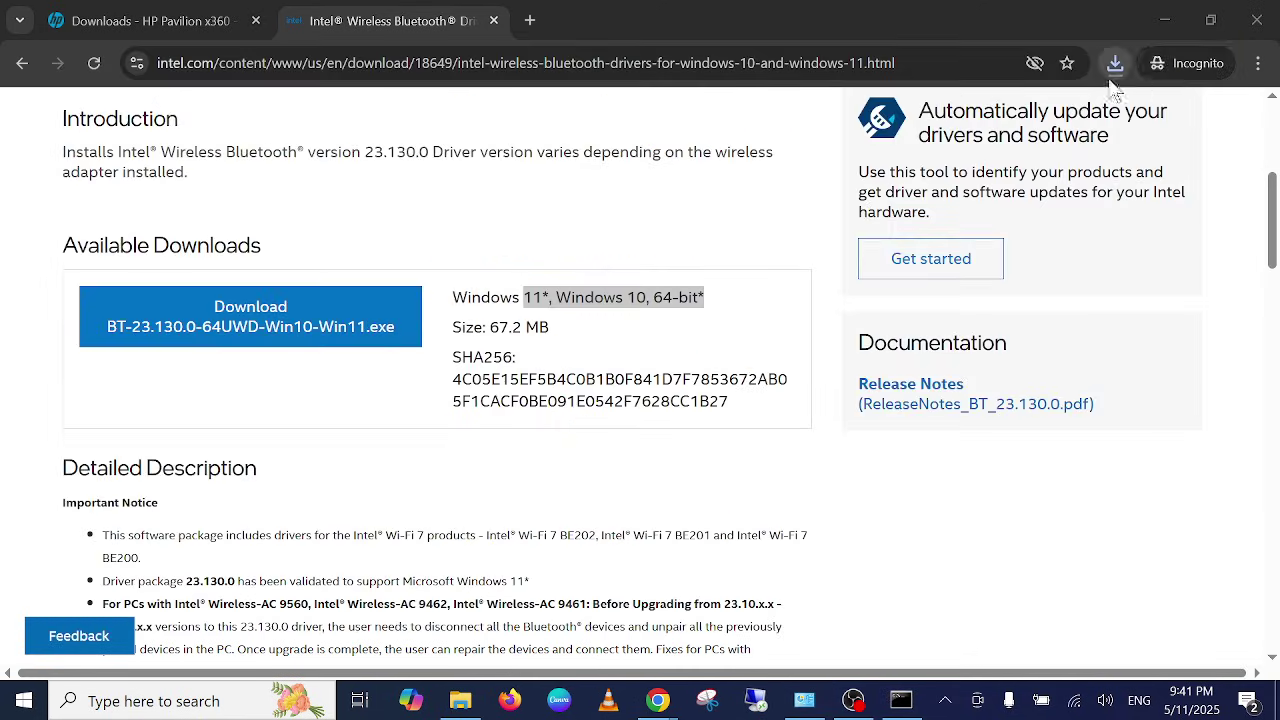
Close the Intel download page window and the remaining Chrome window
left_click(1257, 20)
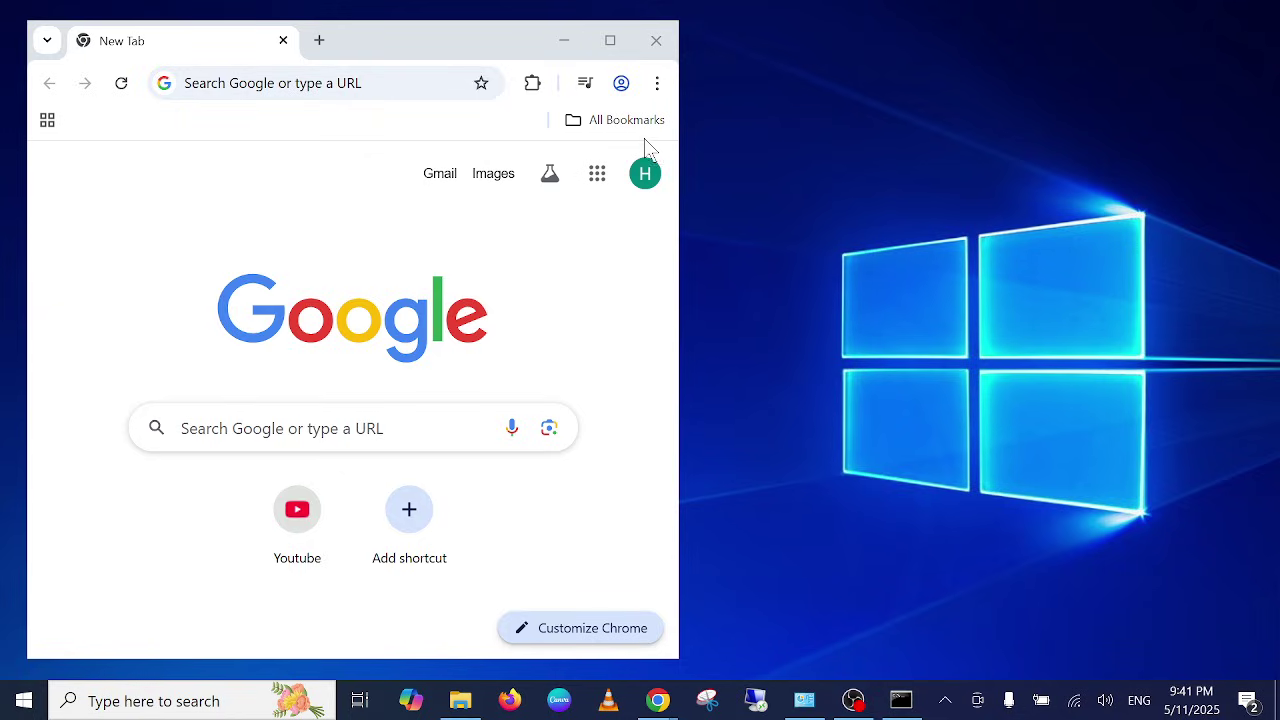
left_click(656, 40)
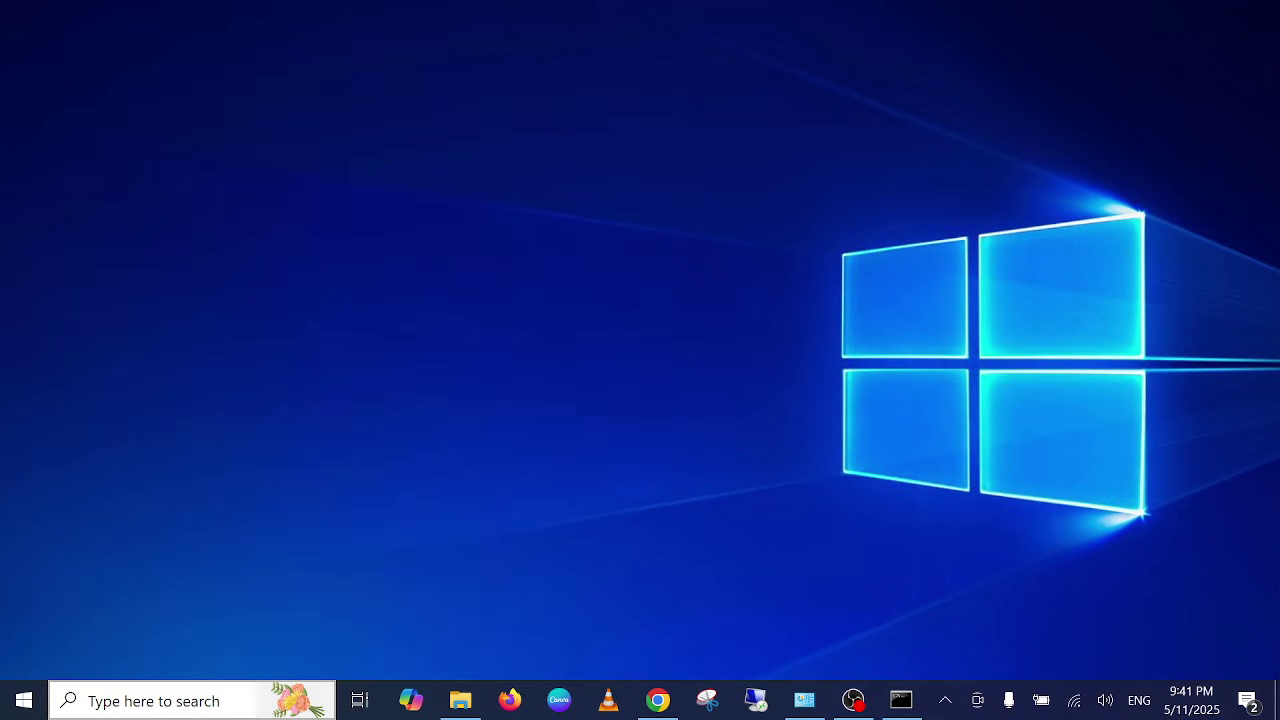
left_click(158, 697)
Install the optional Intel Corporation HDC 15.9.8.1050 driver update from Windows Update, then minimize Settings
type("check")
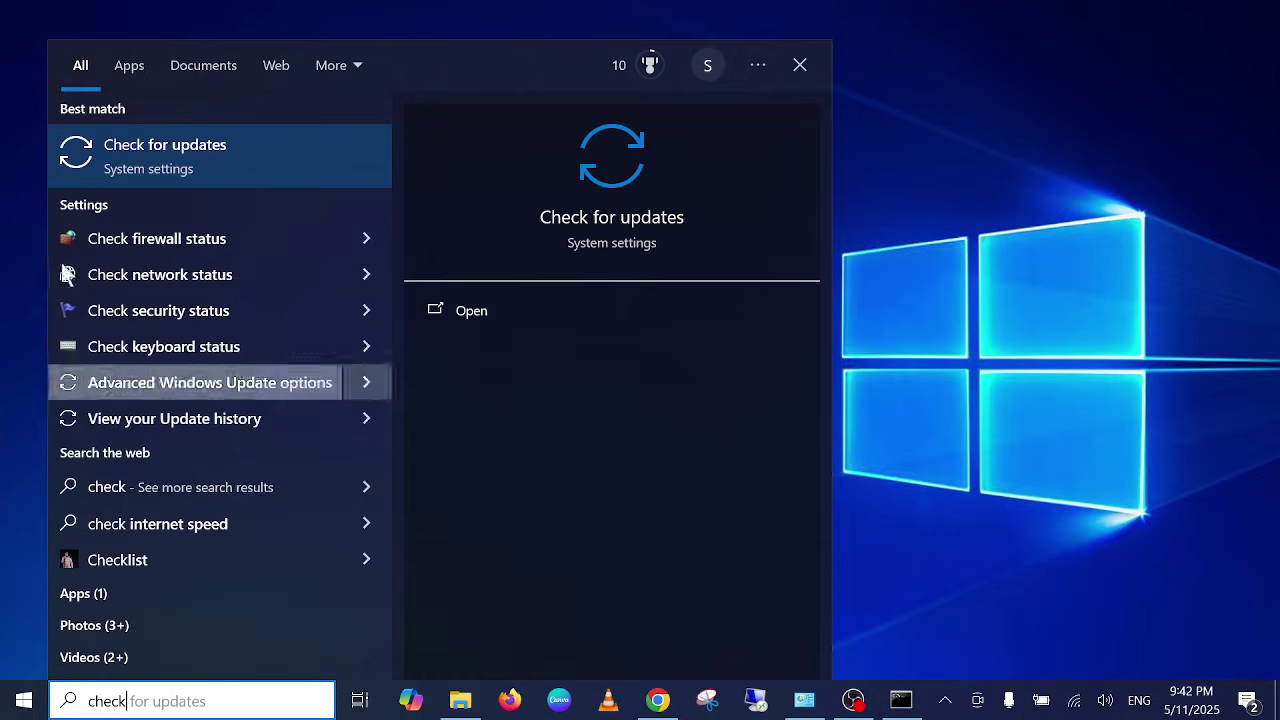
left_click(226, 163)
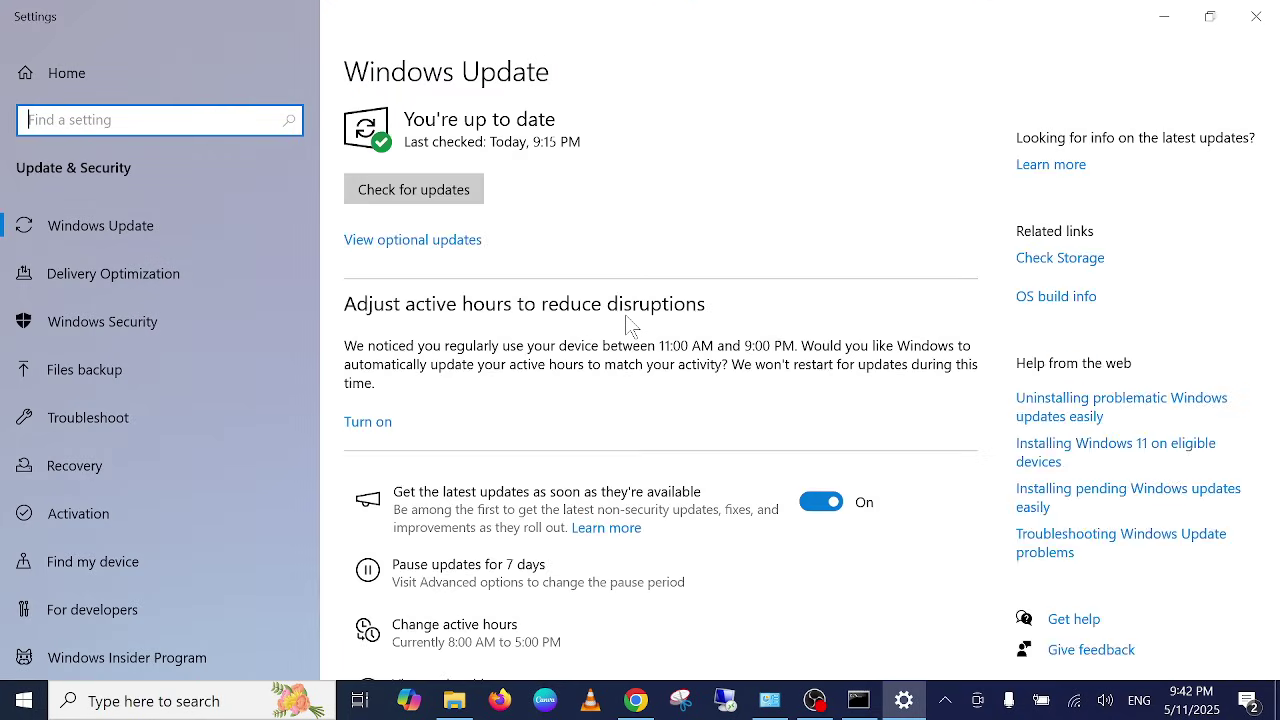
left_click(422, 241)
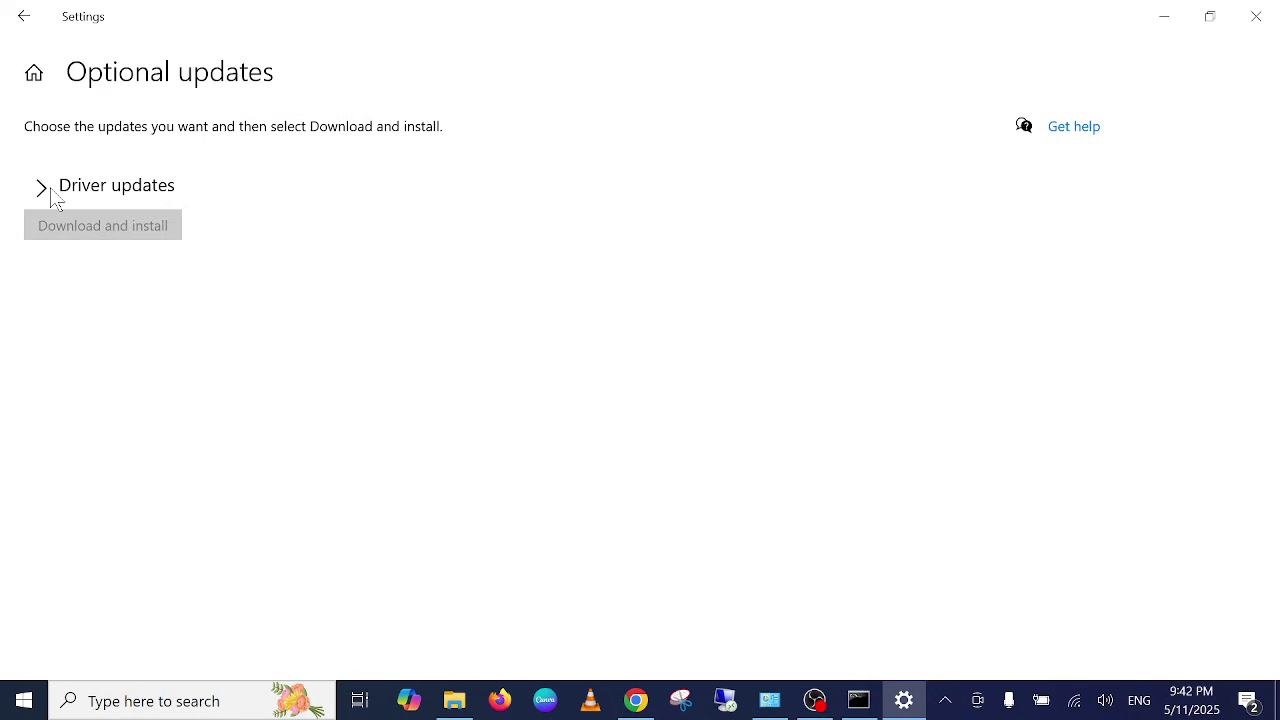
left_click(53, 197)
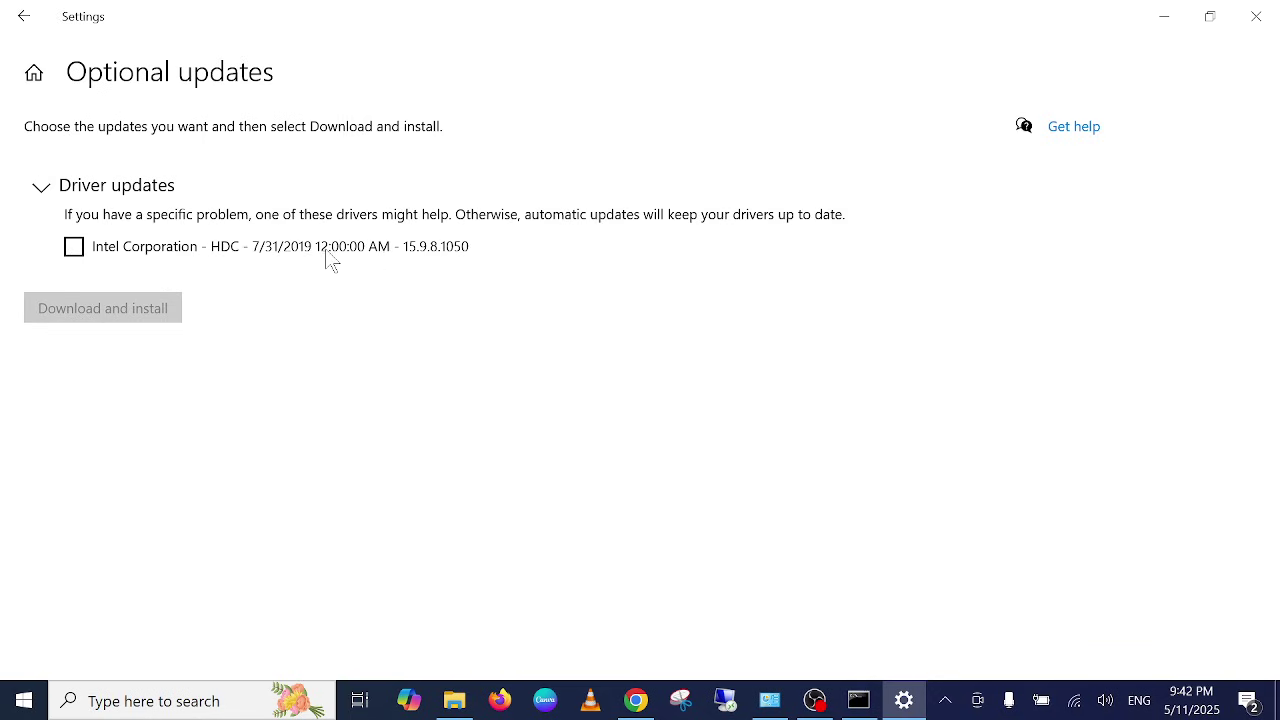
left_click(78, 250)
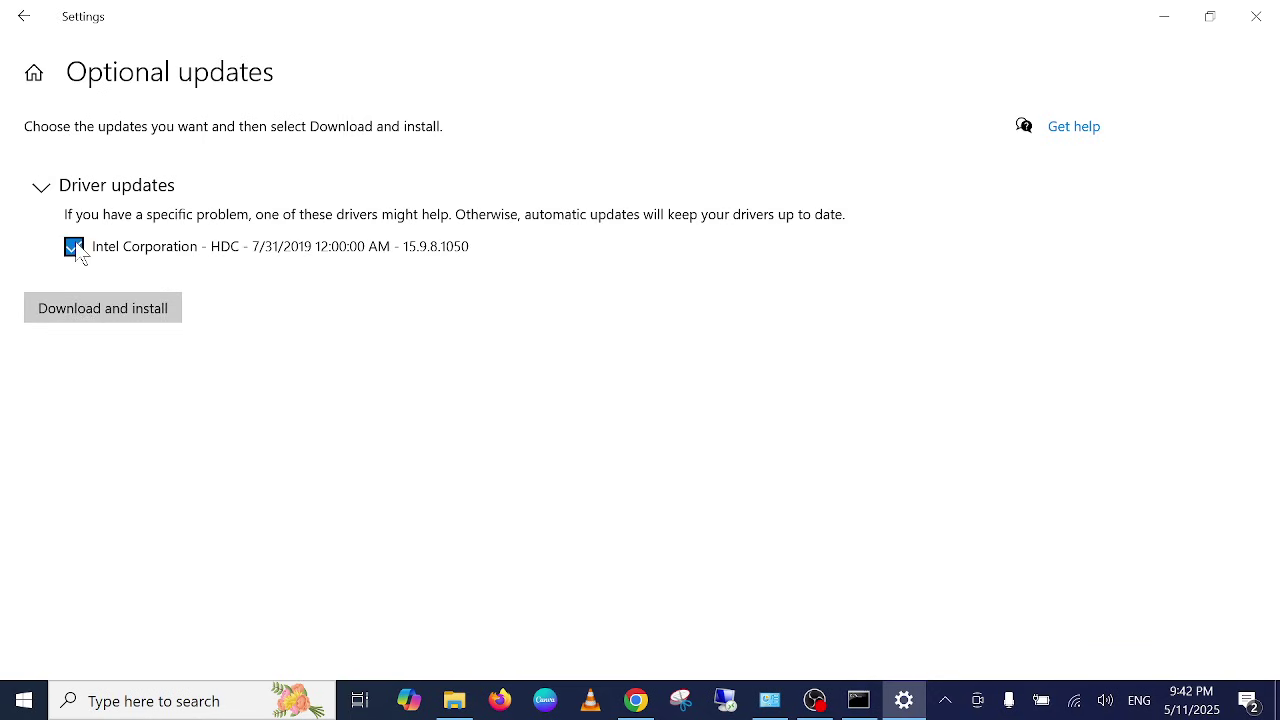
left_click(153, 314)
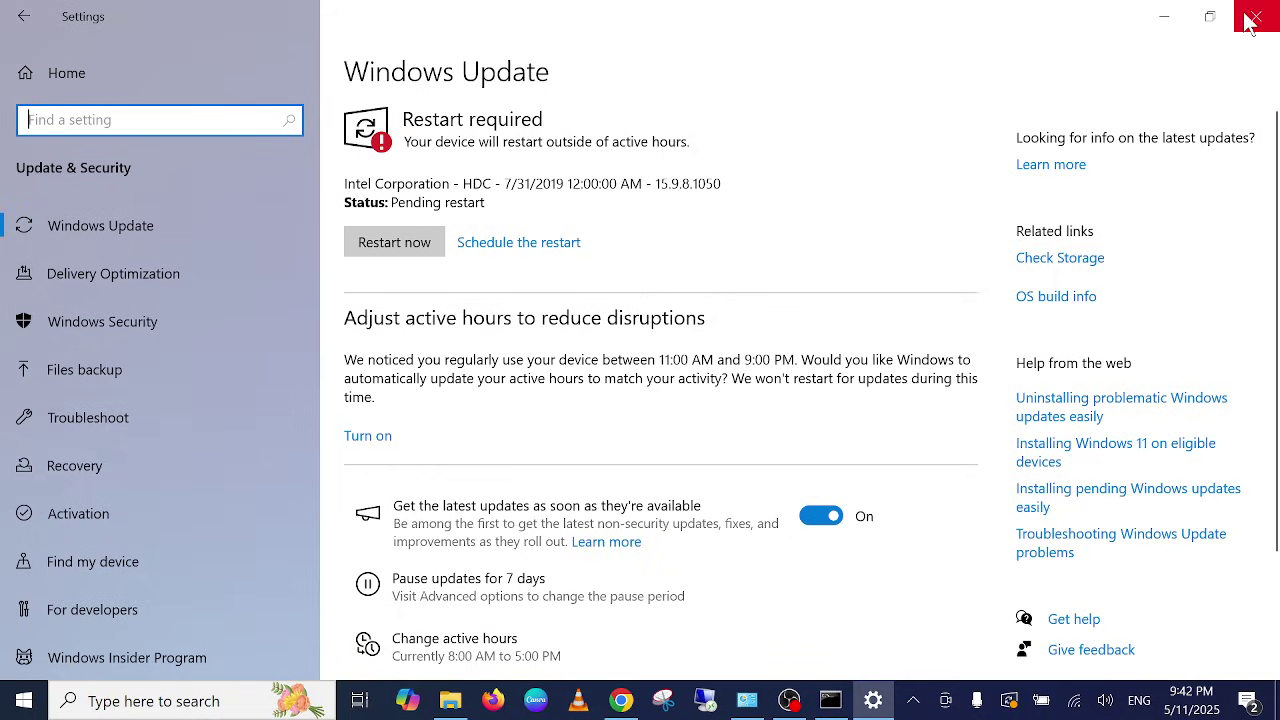
left_click(1163, 16)
right_click(617, 202)
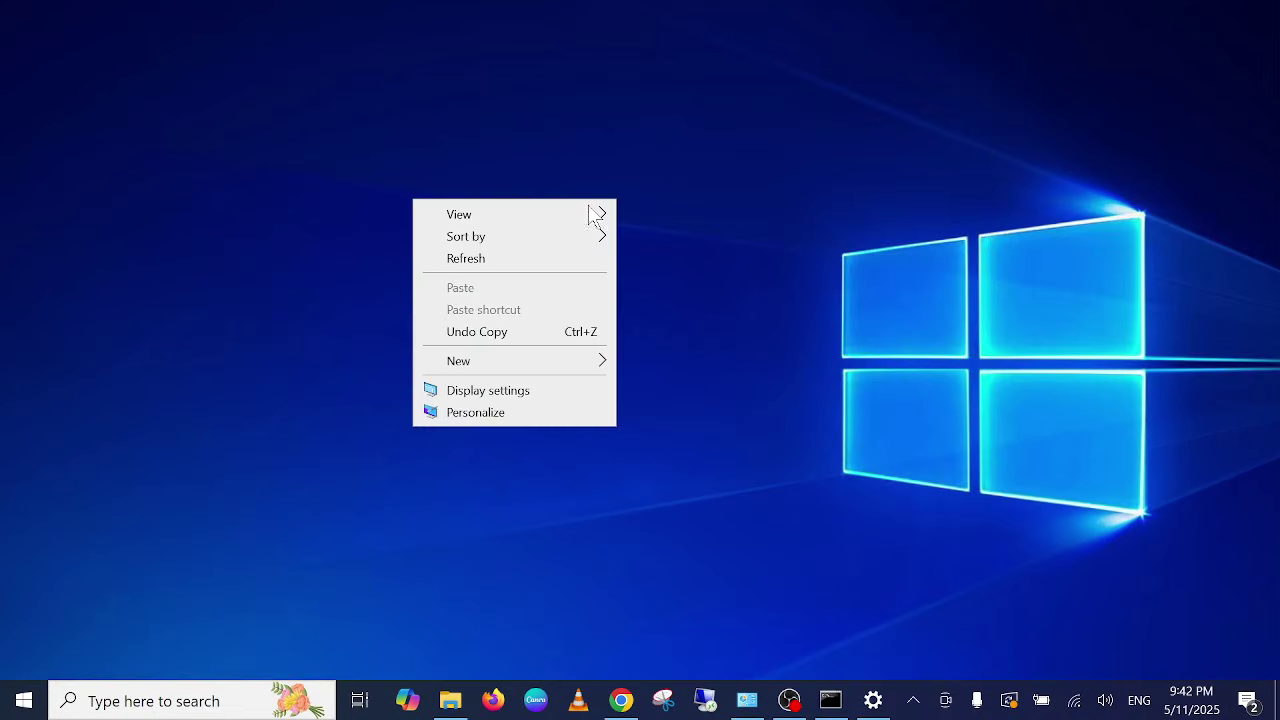
left_click(550, 259)
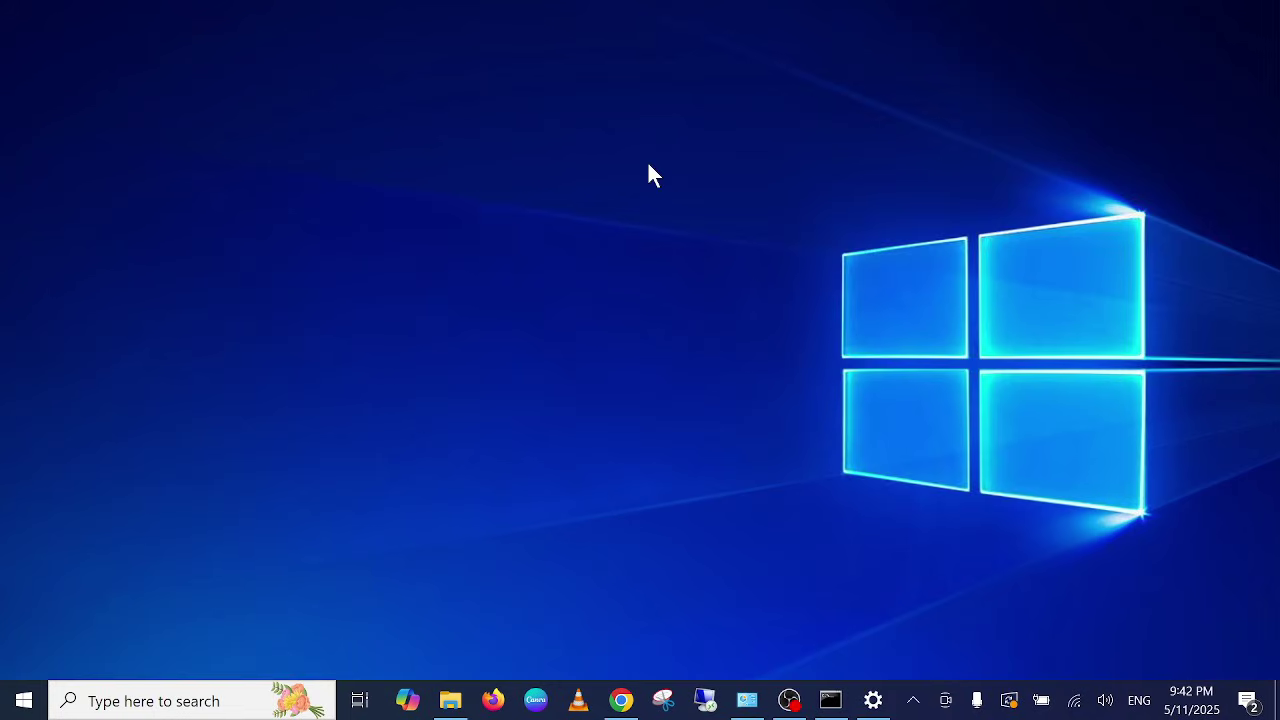